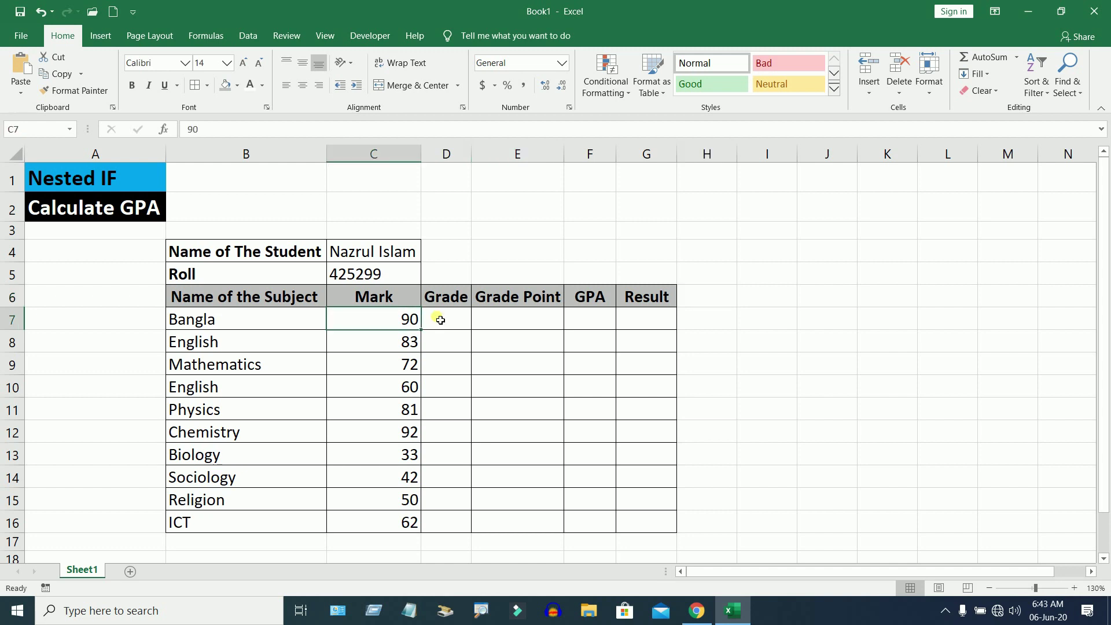
# - Point out the empty Bangla Grade cell, the subject marks, and the student's name and roll number
pyautogui.click(441, 327)
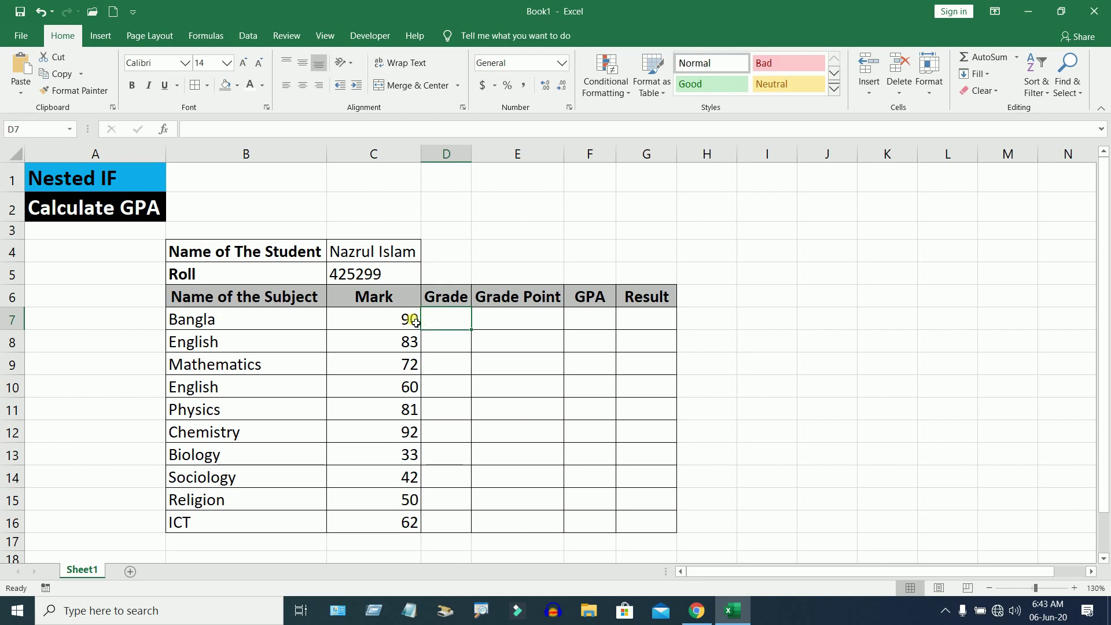
pyautogui.moveTo(413, 322); pyautogui.dragTo(423, 505)
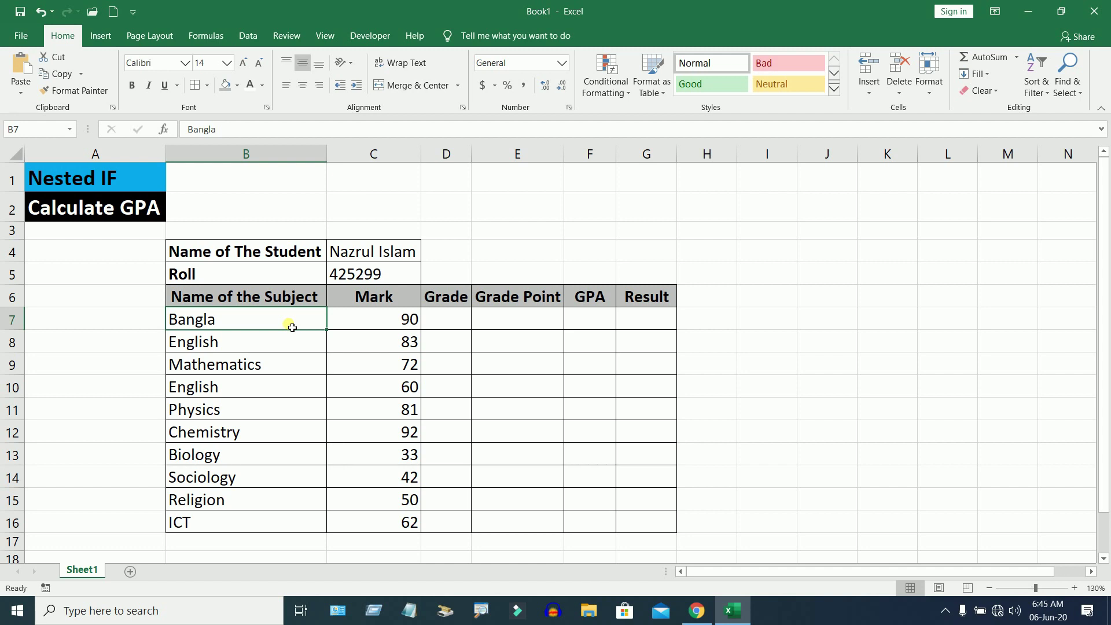
pyautogui.click(273, 254)
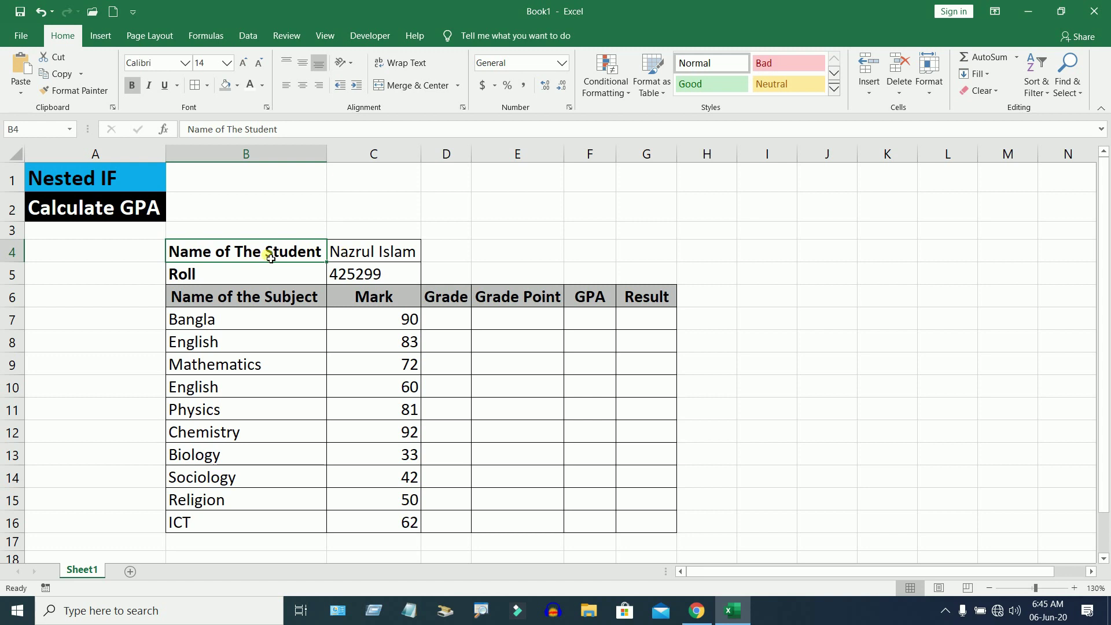
pyautogui.click(408, 251)
pyautogui.click(287, 276)
pyautogui.click(387, 276)
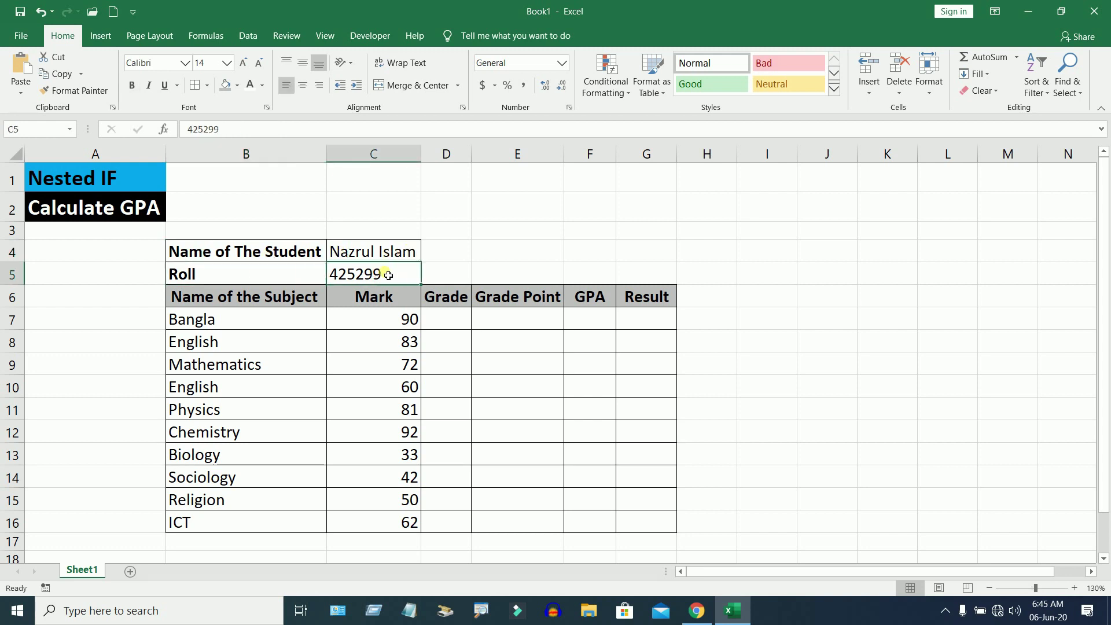
# - Point out the subject names and the Mark, Grade, Grade Point, GPA and Result columns
pyautogui.click(278, 157)
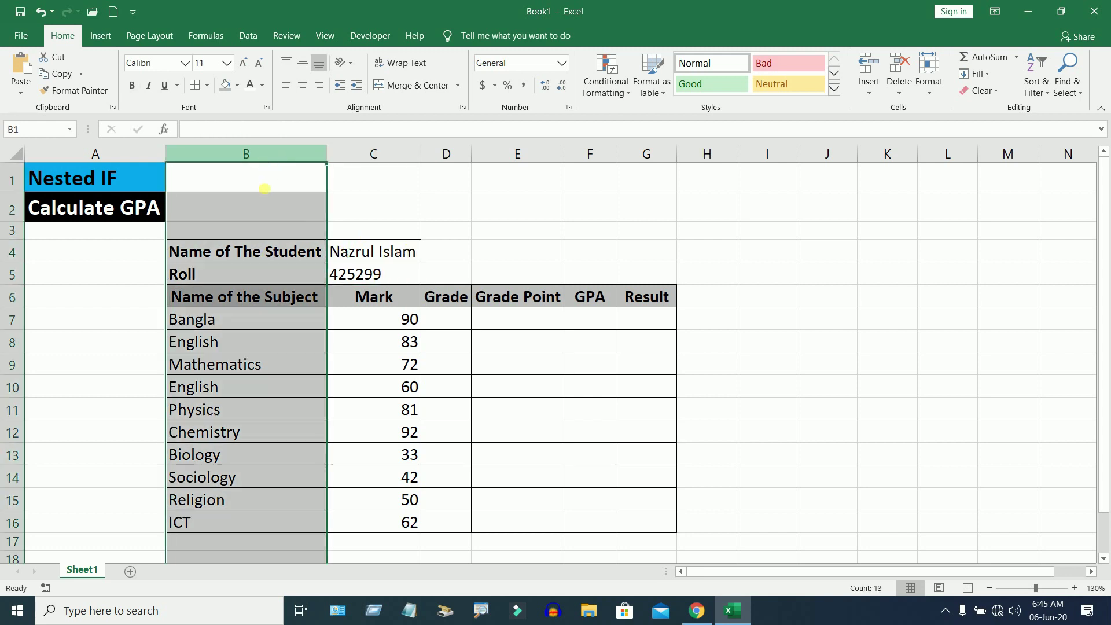
pyautogui.moveTo(251, 292); pyautogui.dragTo(231, 526)
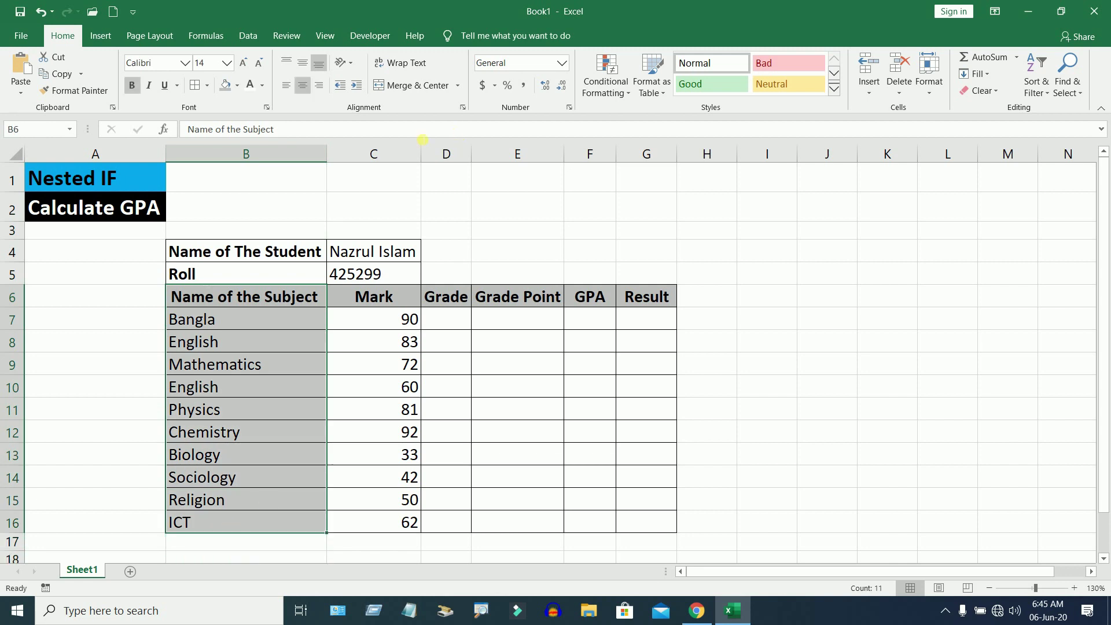
pyautogui.click(374, 154)
pyautogui.moveTo(374, 296); pyautogui.dragTo(379, 523)
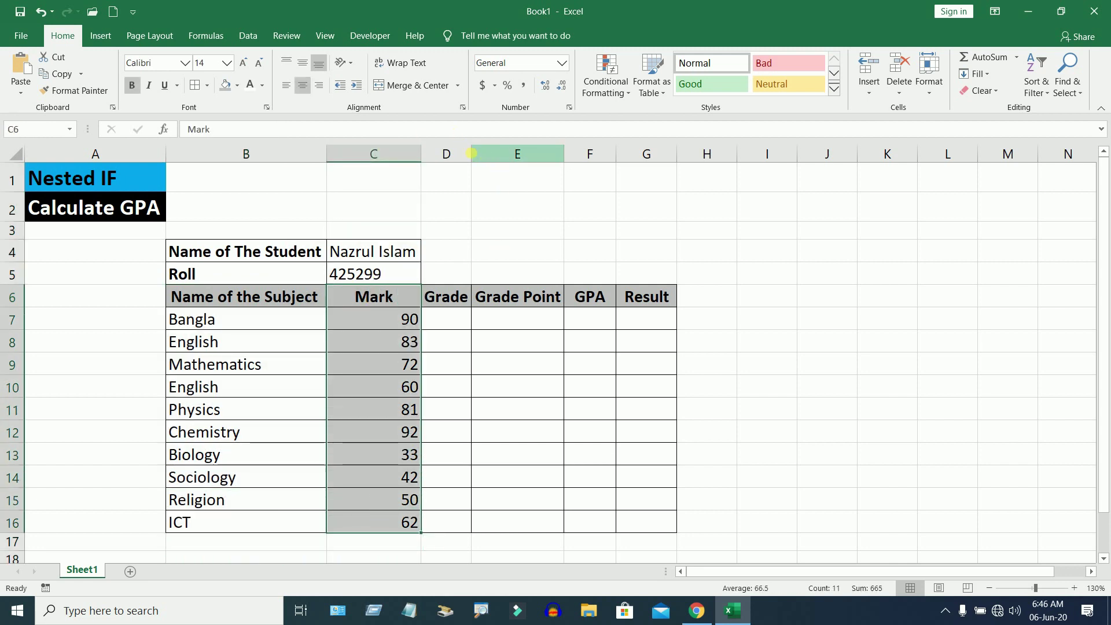
pyautogui.click(448, 154)
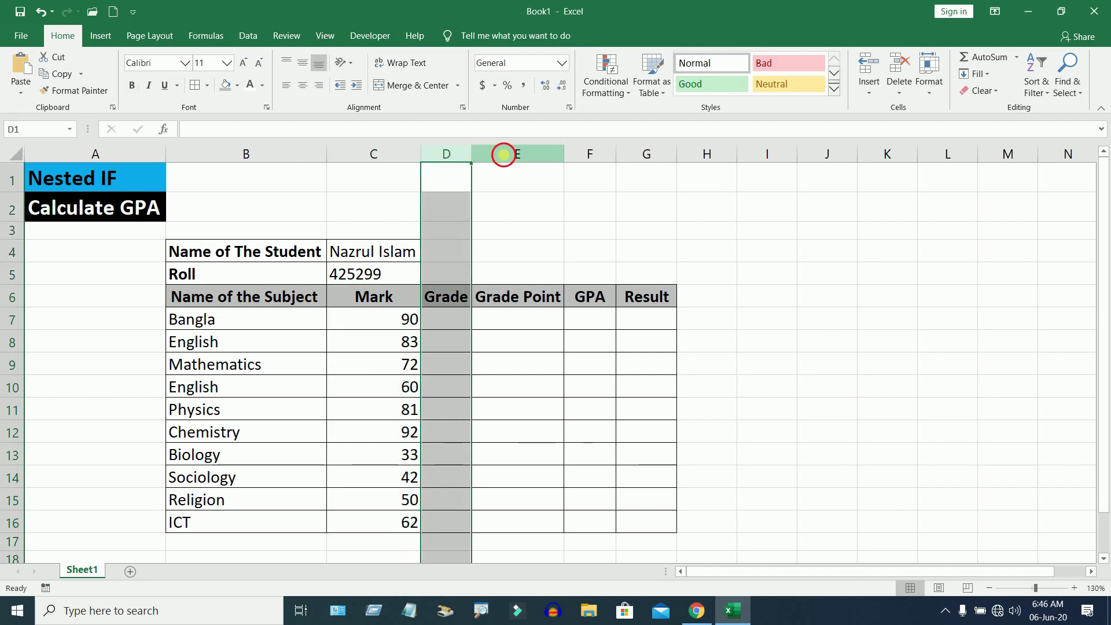
pyautogui.click(511, 153)
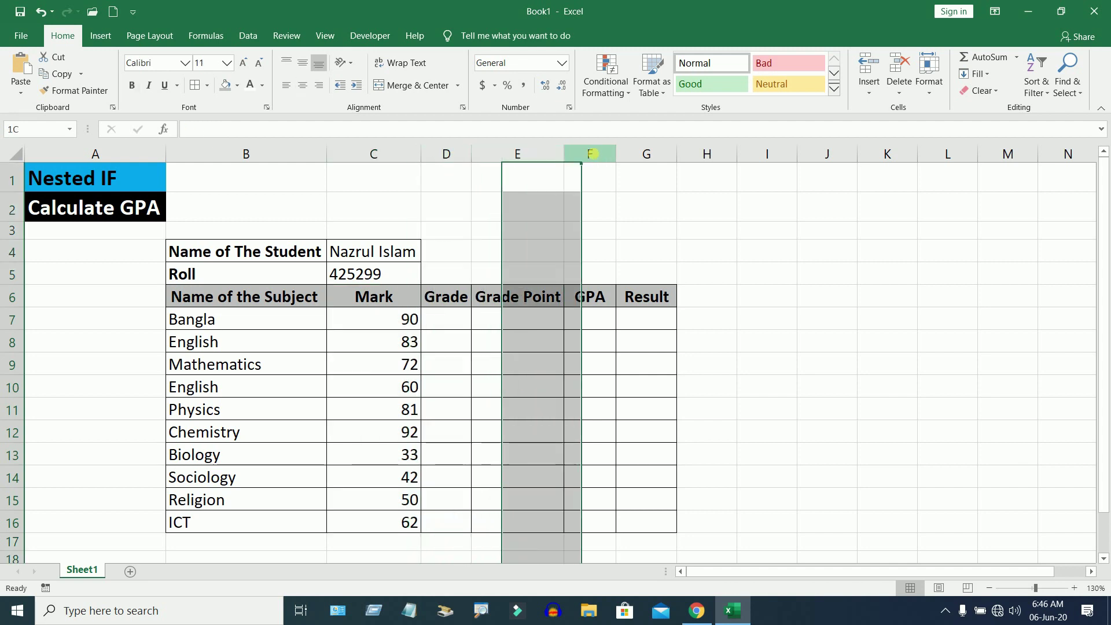
pyautogui.click(594, 153)
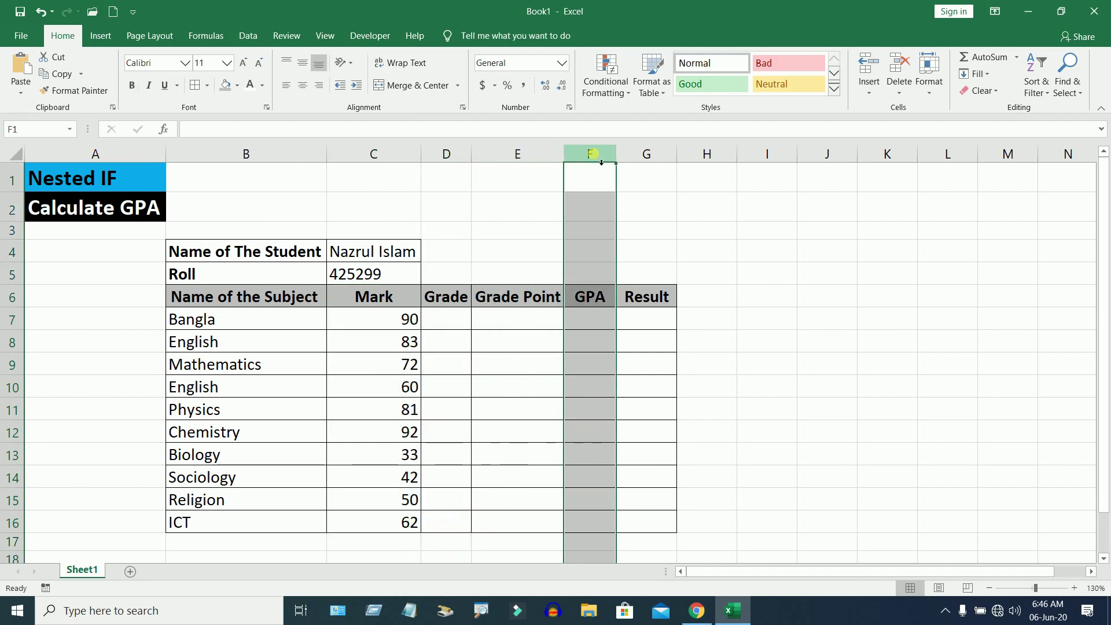
pyautogui.click(660, 153)
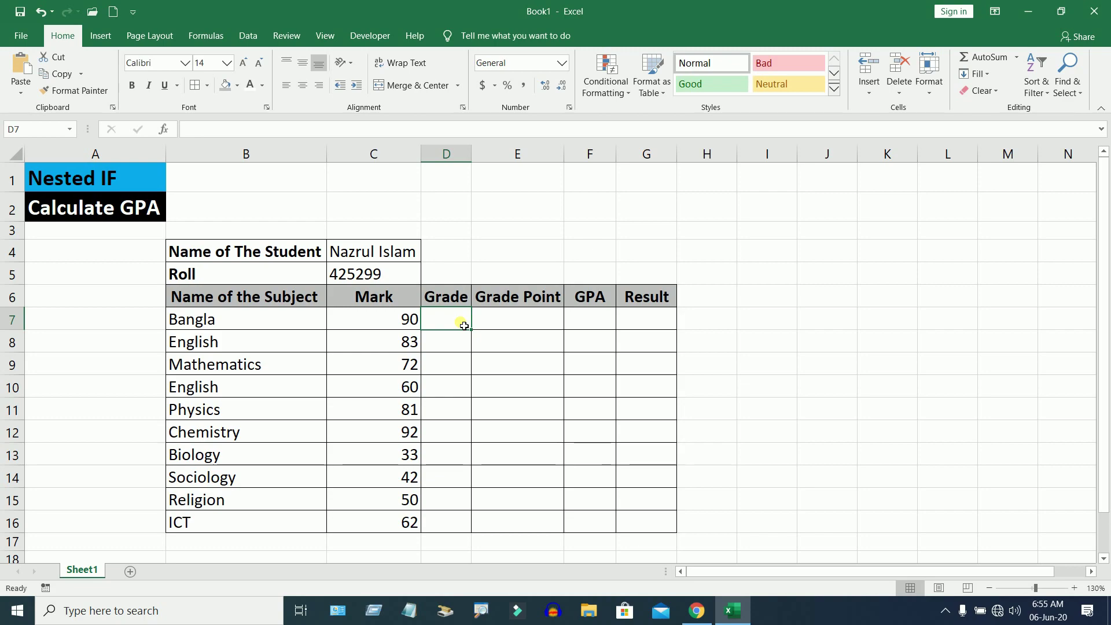
# - In D7, begin the formula =IF(C7>80, as the logical test
pyautogui.write('=')
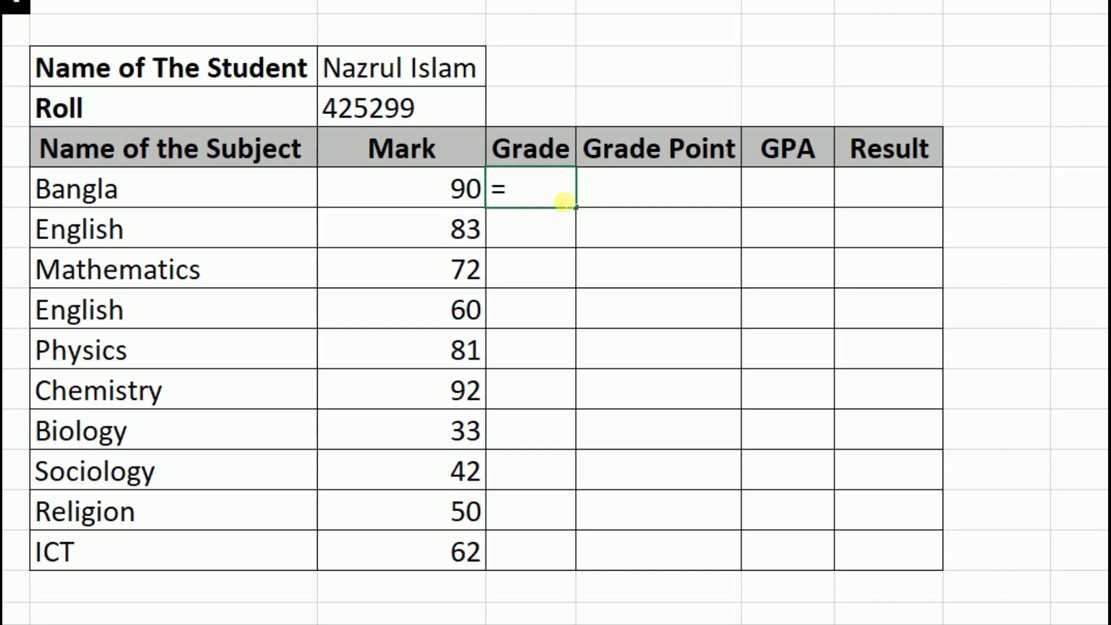
pyautogui.write('IF(')
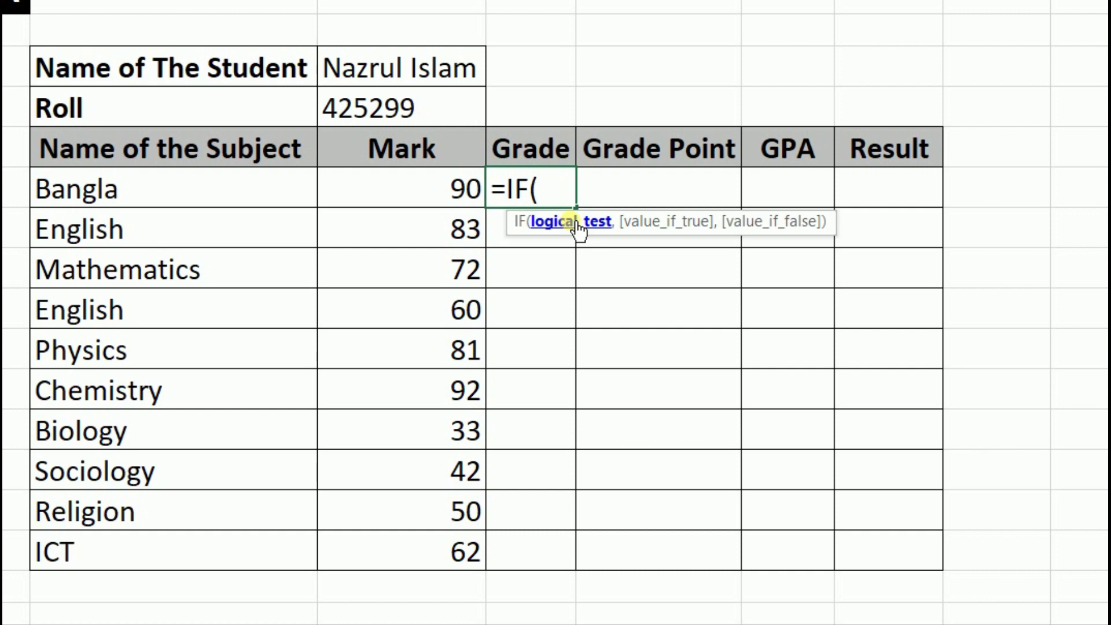
pyautogui.click(444, 201)
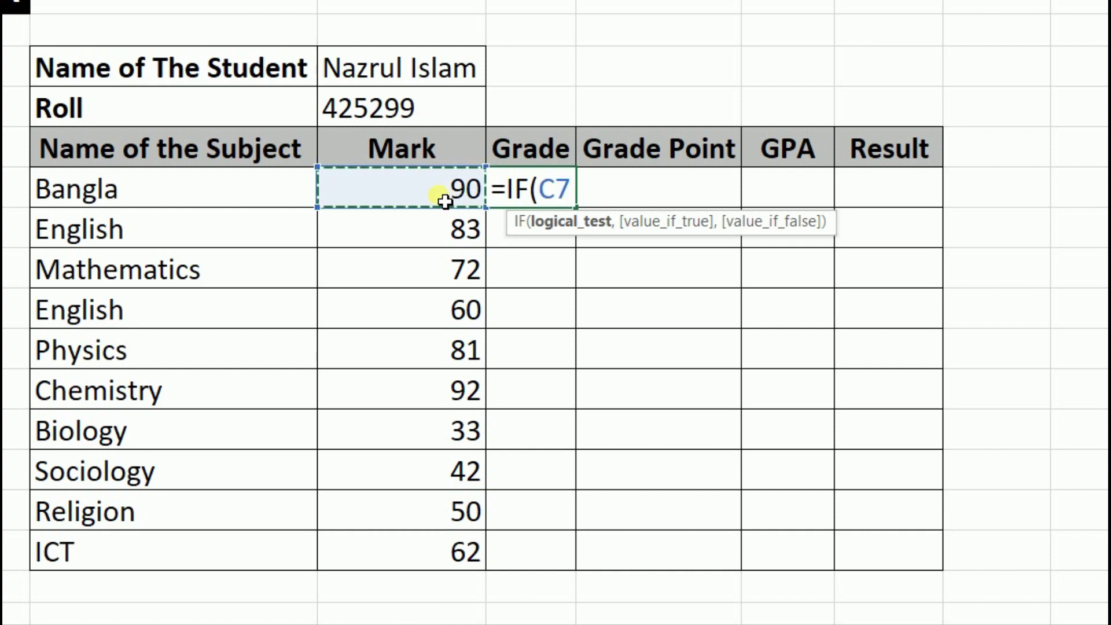
pyautogui.write('>')
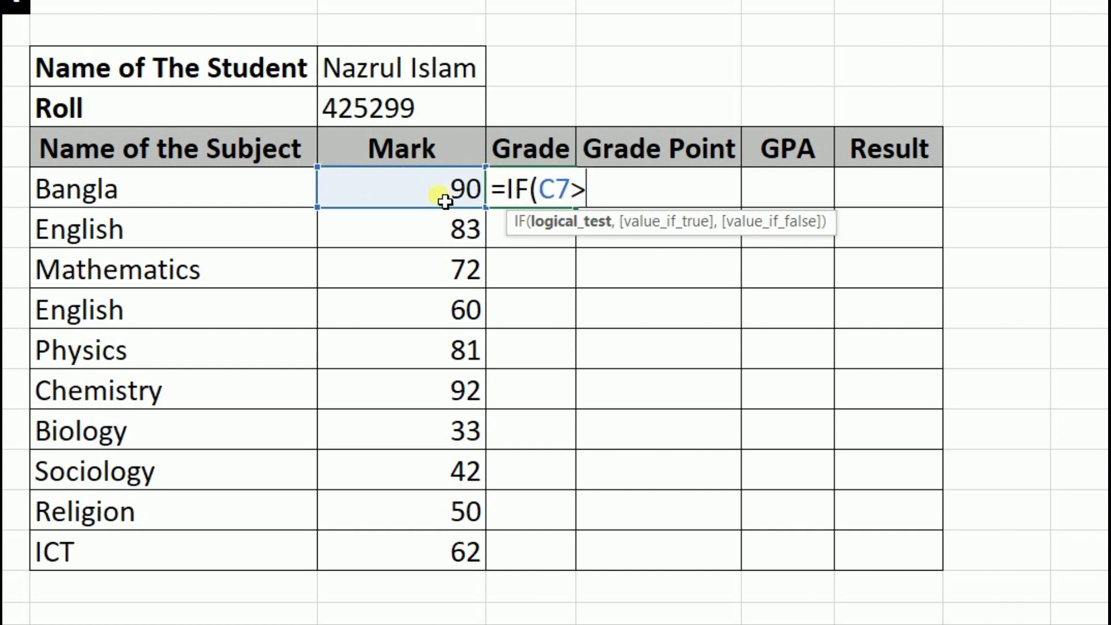
pyautogui.write('80')
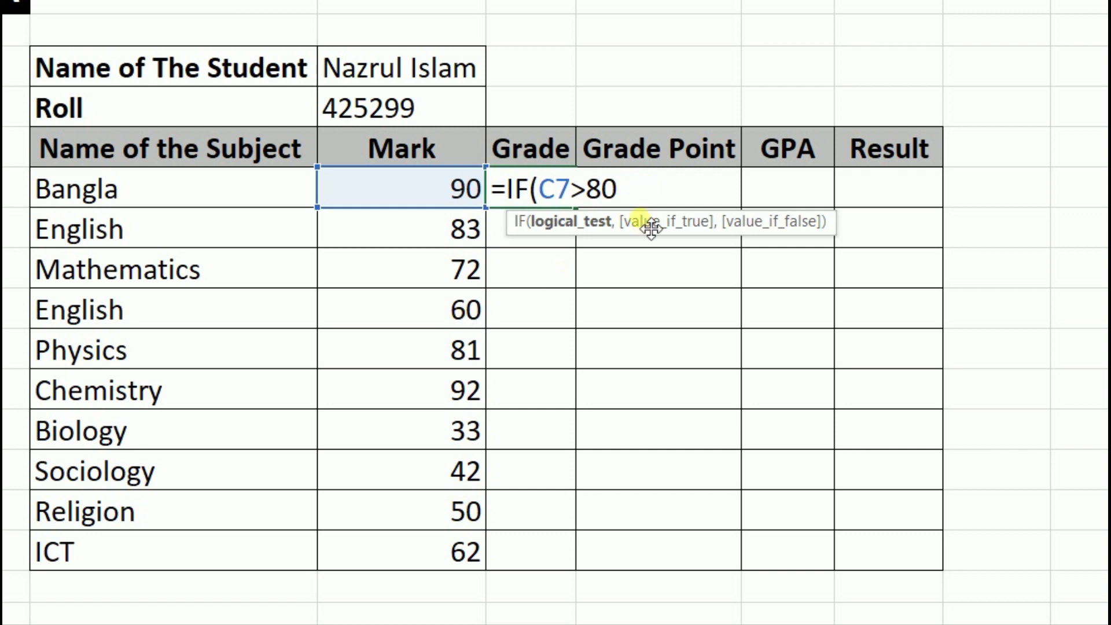
pyautogui.write(',')
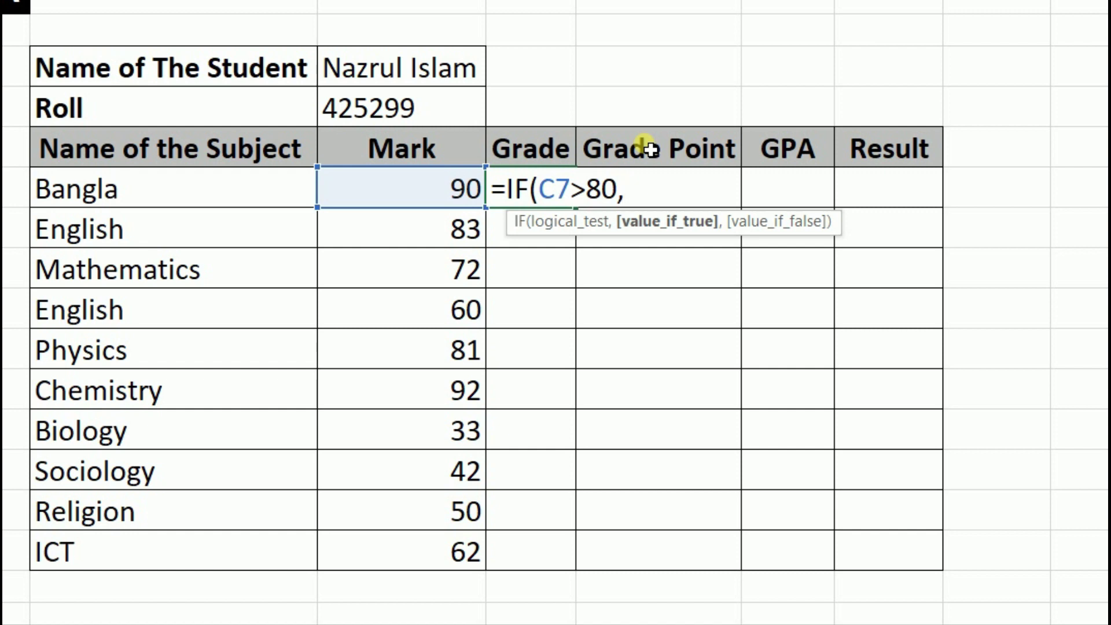
# - Add "A+" as the true result so the formula reads =IF(C7>80,"A+",
pyautogui.write('a')
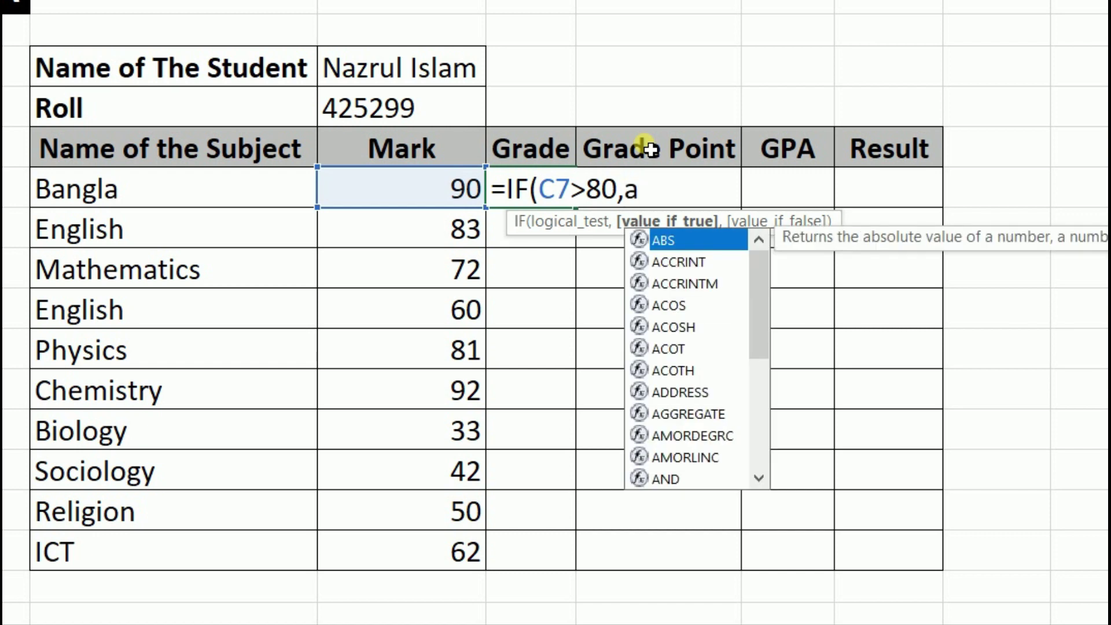
pyautogui.press('BackSpace')
pyautogui.write('A+')
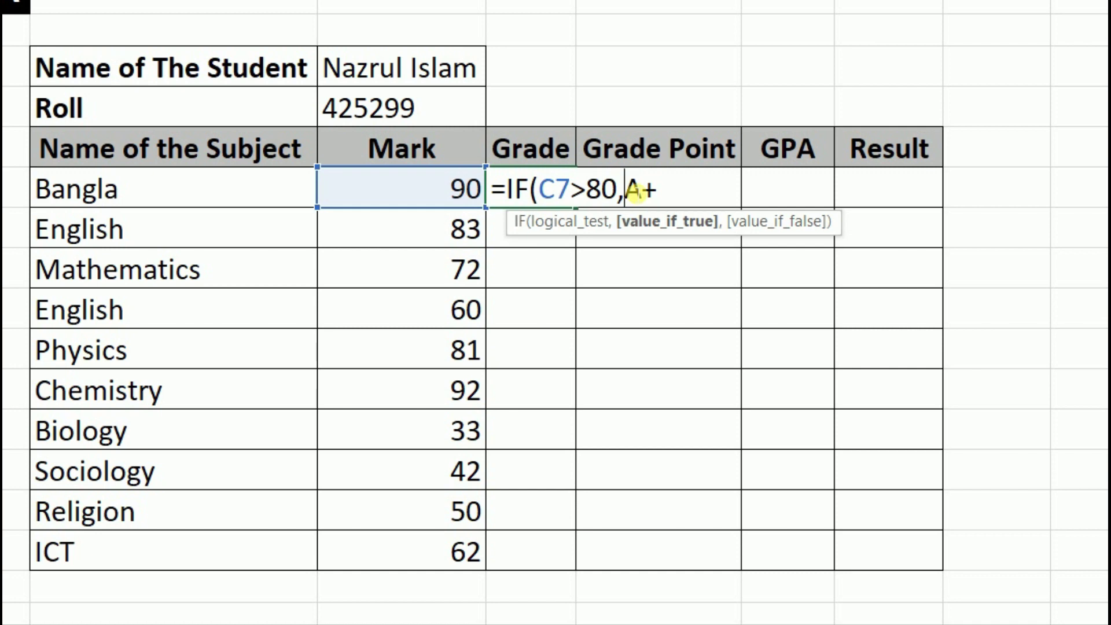
pyautogui.write('"')
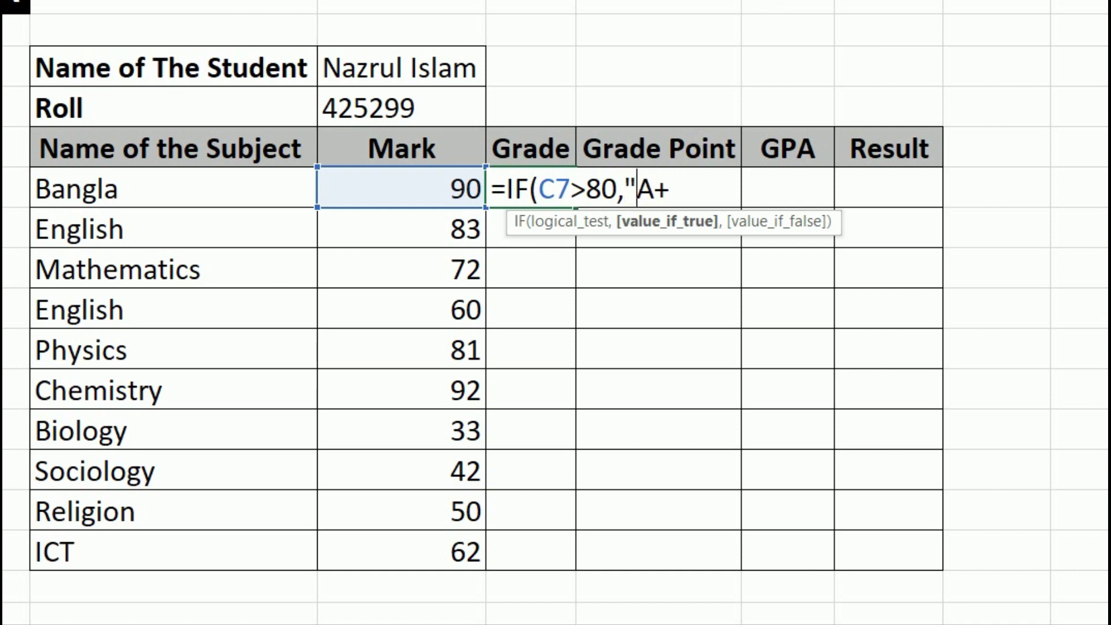
pyautogui.click(672, 194)
pyautogui.write('"')
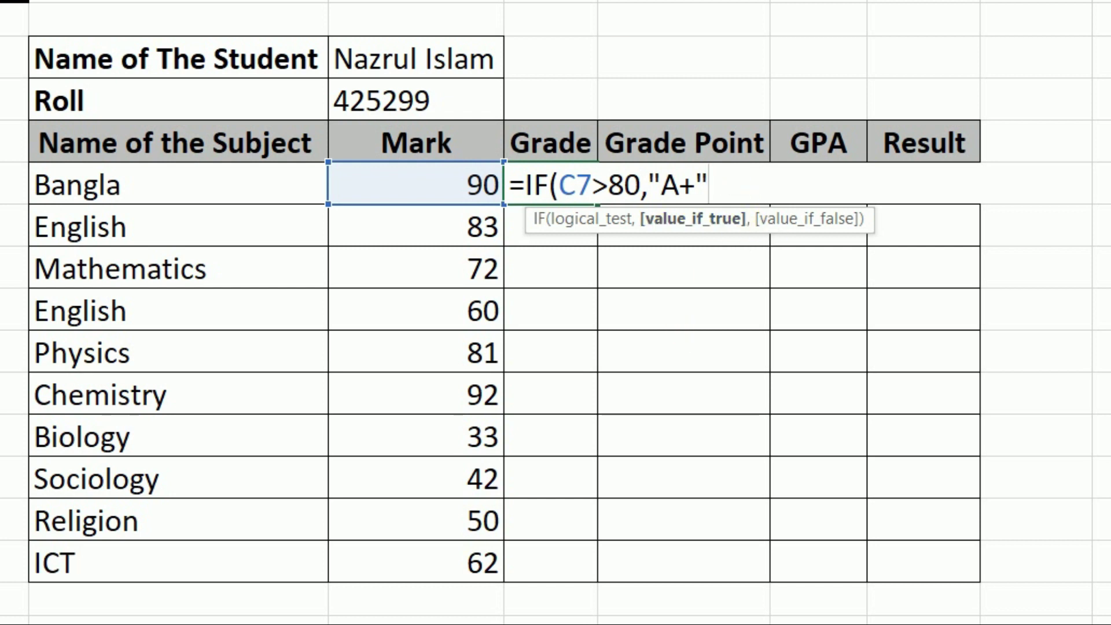
pyautogui.write(',')
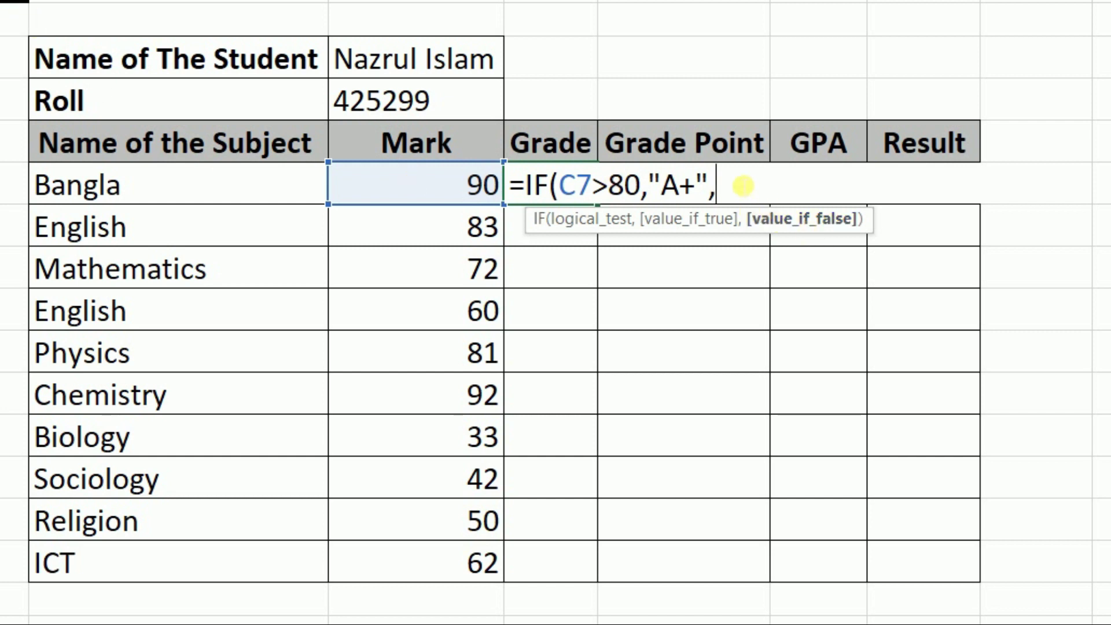
pyautogui.moveTo(527, 186); pyautogui.dragTo(736, 189)
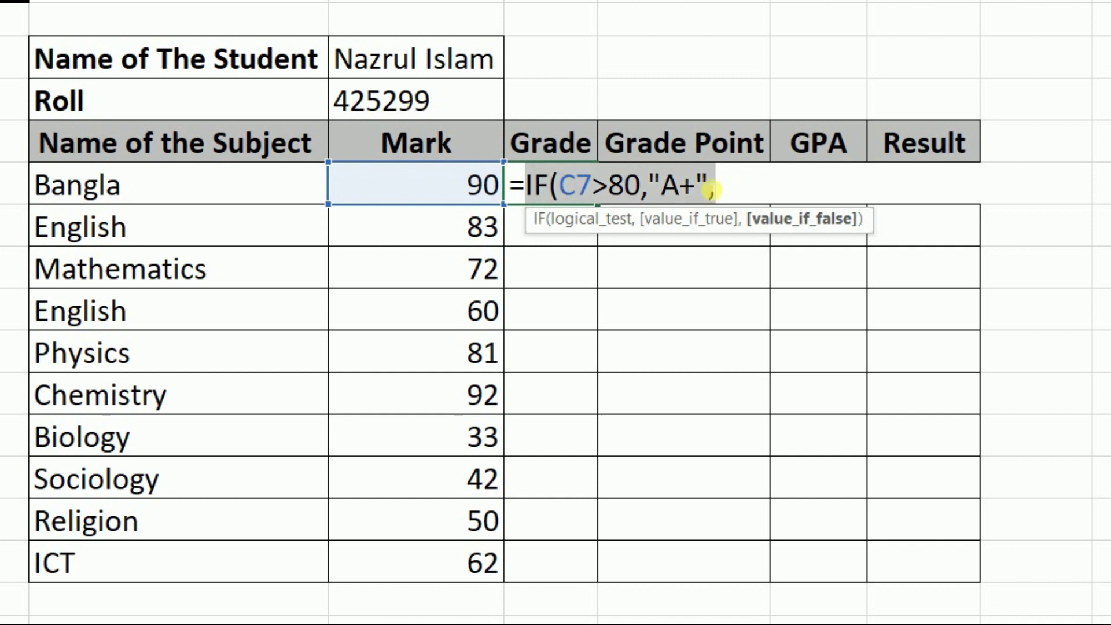
# - Copy IF(C7>80,"A+", and paste it at the end of the formula as the false branch
pyautogui.press('Left')
pyautogui.press('Left')
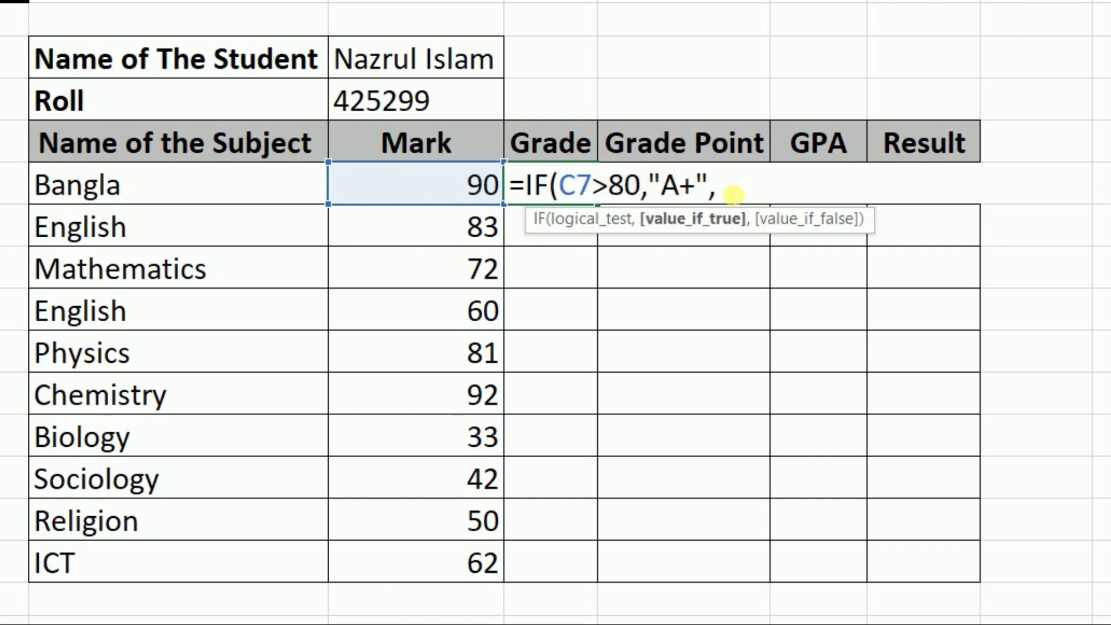
pyautogui.click(735, 196)
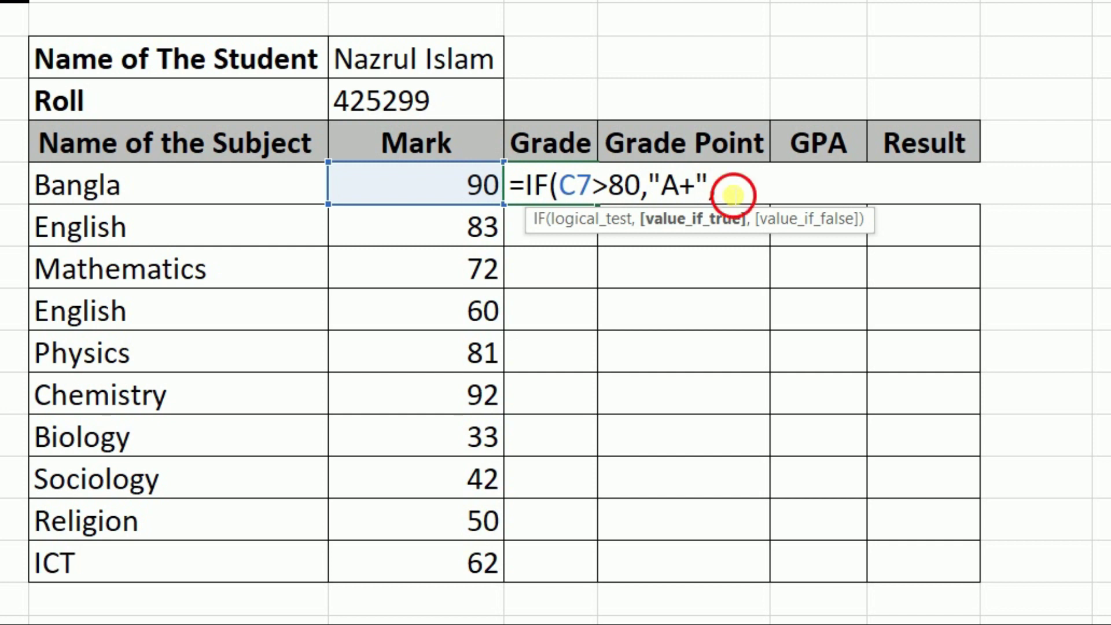
pyautogui.click(737, 197)
pyautogui.moveTo(579, 197); pyautogui.dragTo(552, 206)
pyautogui.hotkey('ctrl', 'c')
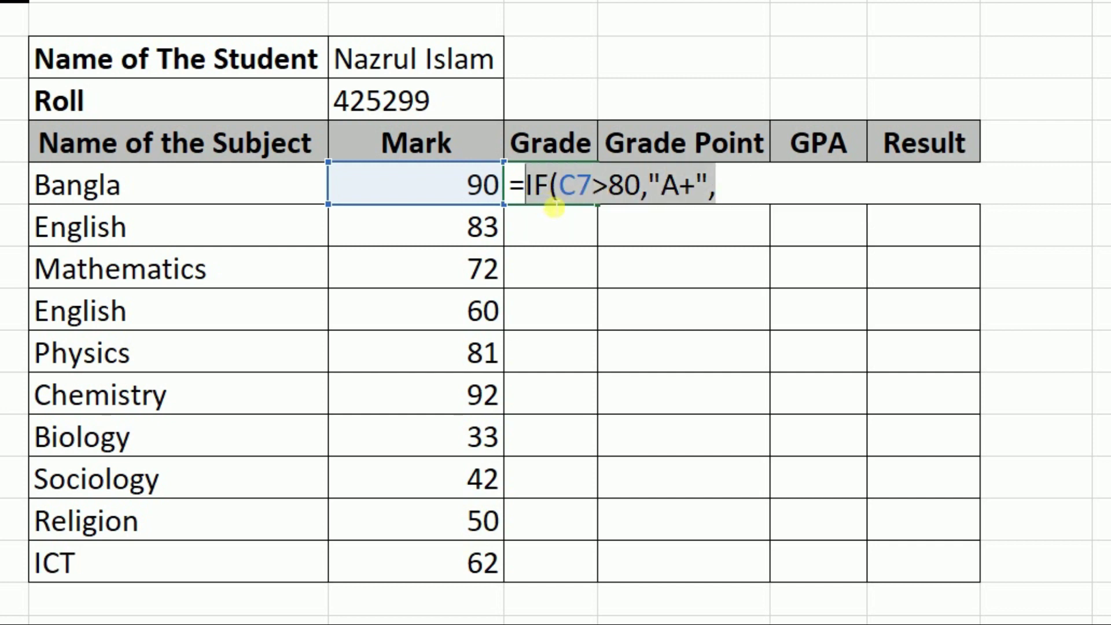
pyautogui.click(793, 197)
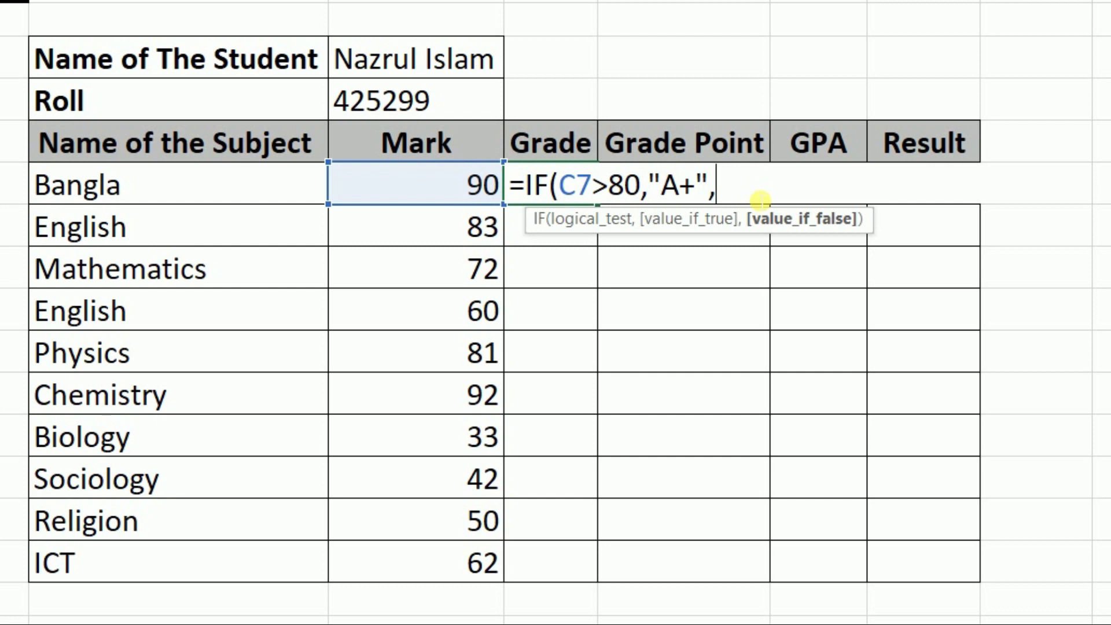
pyautogui.hotkey('ctrl', 'v')
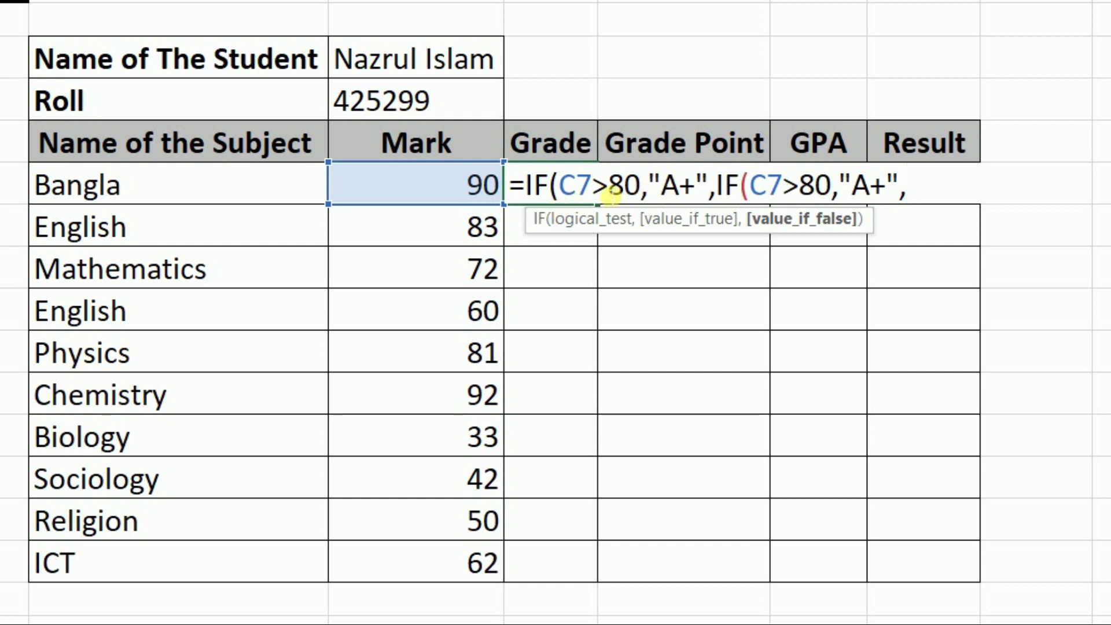
# - Change the second nested IF to test above 70 and return "A"
pyautogui.moveTo(559, 191); pyautogui.dragTo(641, 194)
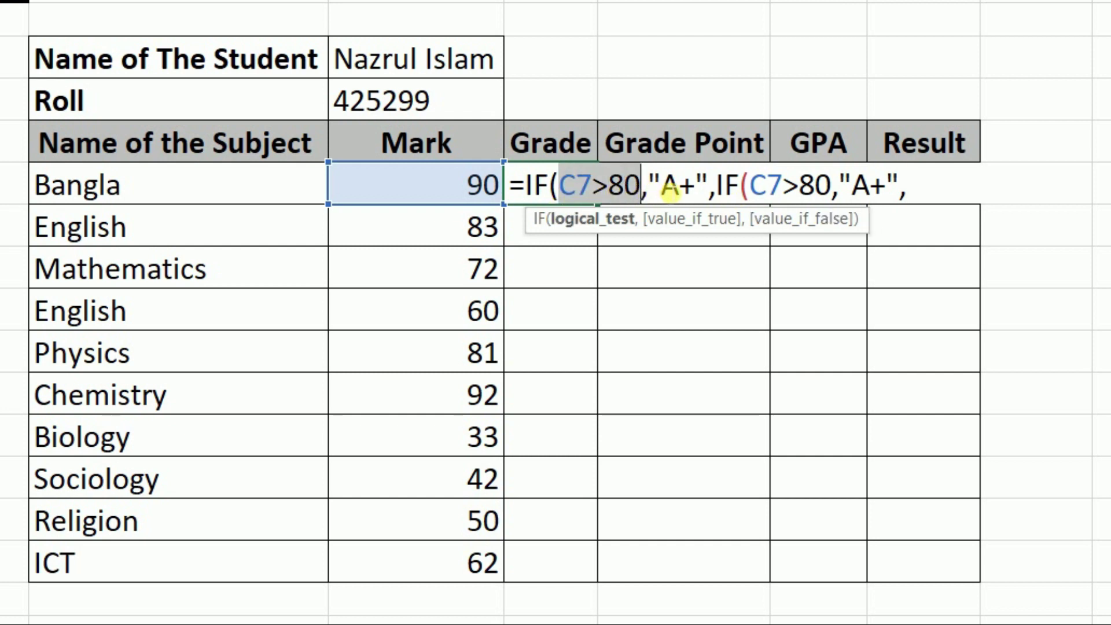
pyautogui.click(775, 190)
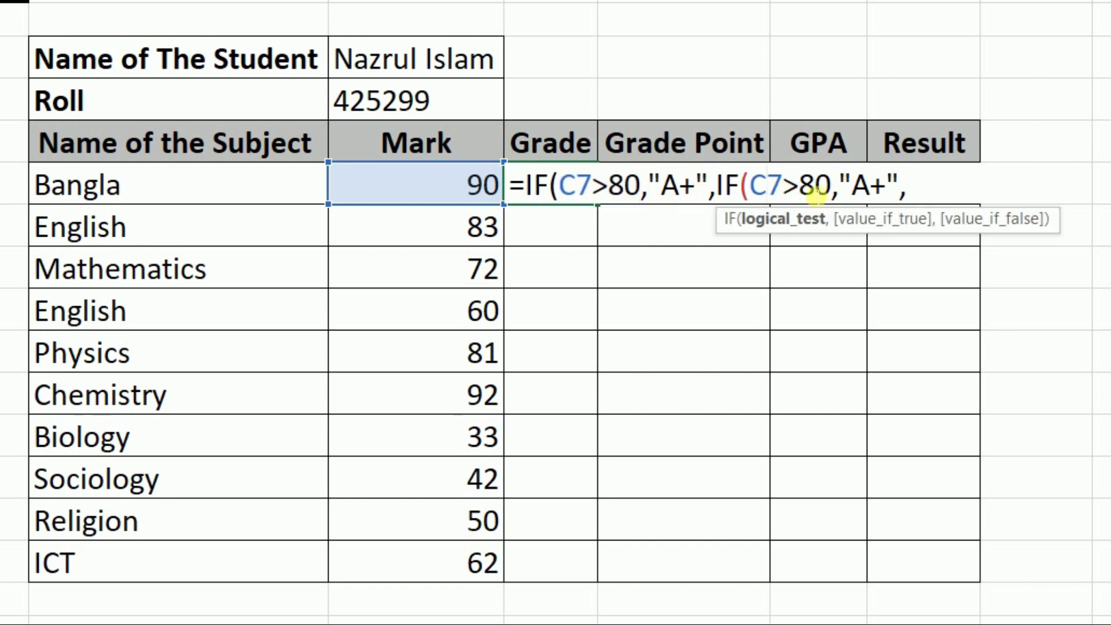
pyautogui.moveTo(799, 192); pyautogui.dragTo(814, 192)
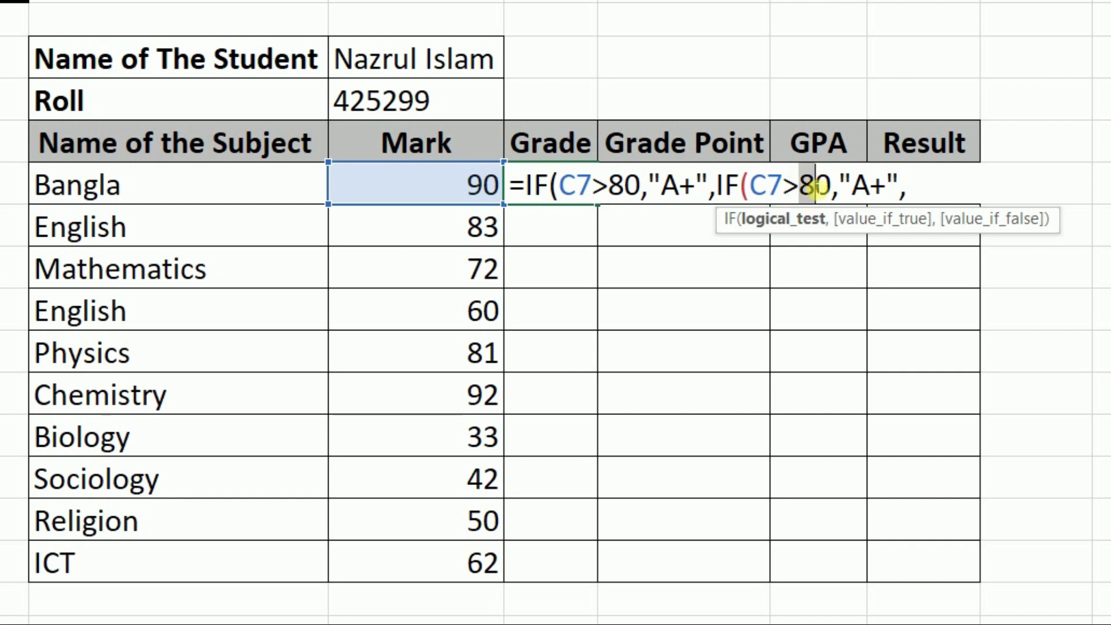
pyautogui.write('7')
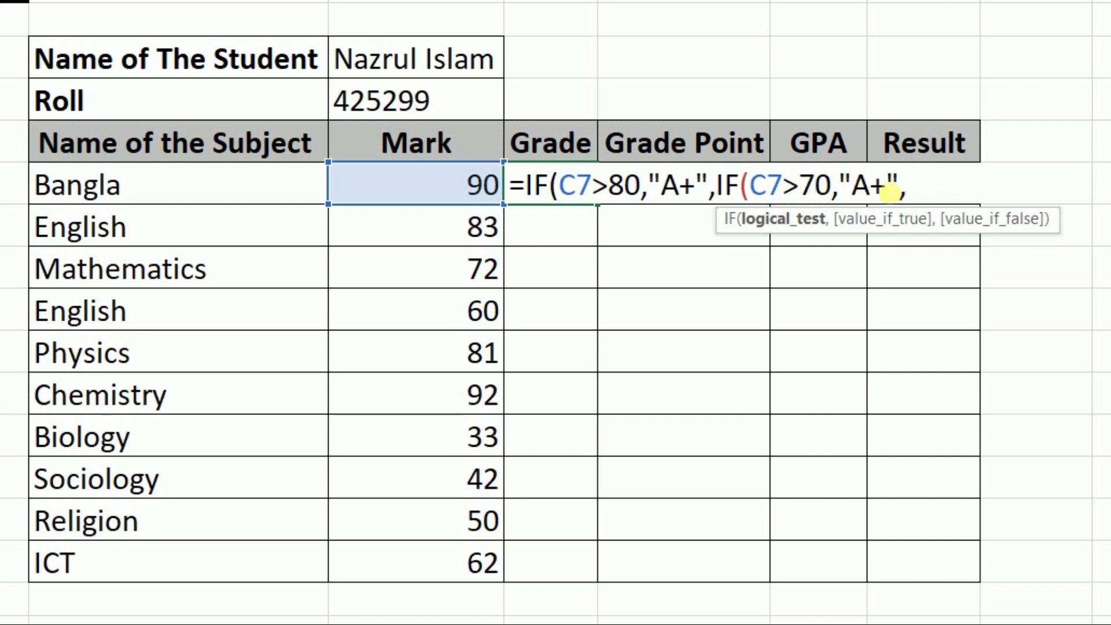
pyautogui.click(887, 190)
pyautogui.press('BackSpace')
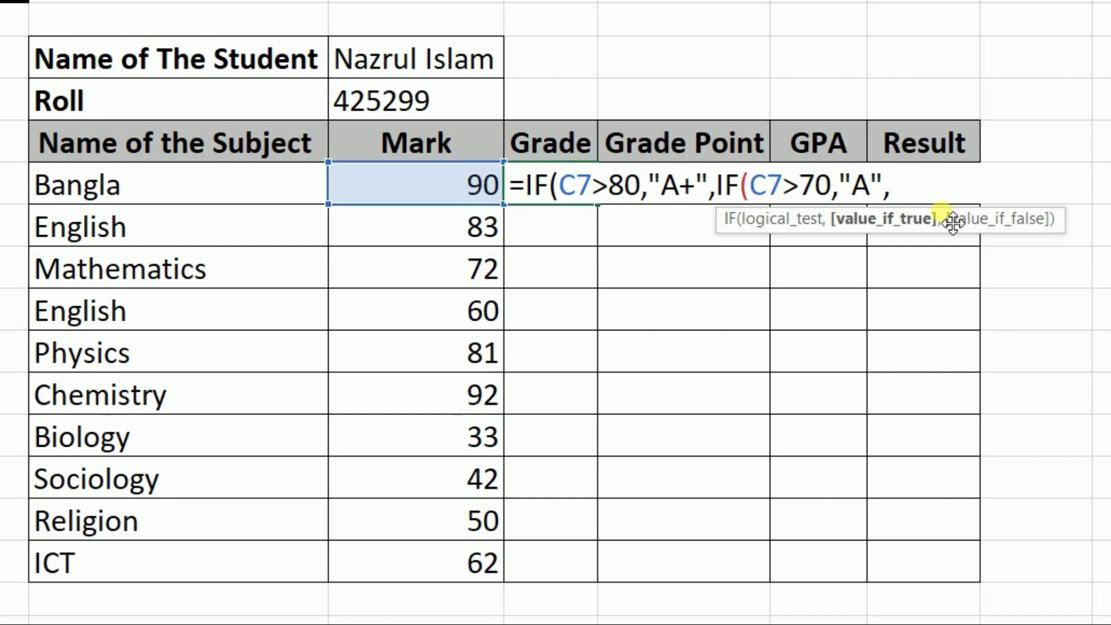
pyautogui.click(927, 195)
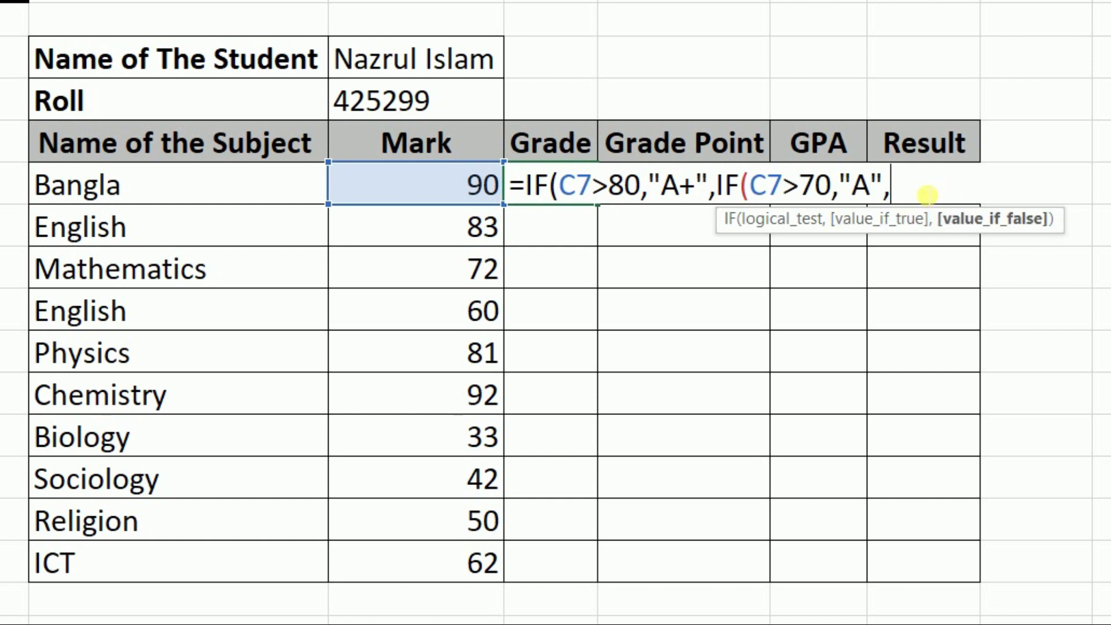
# - Paste a third IF tier and change it to above 60 returning "A-"
pyautogui.hotkey('ctrl', 'v')
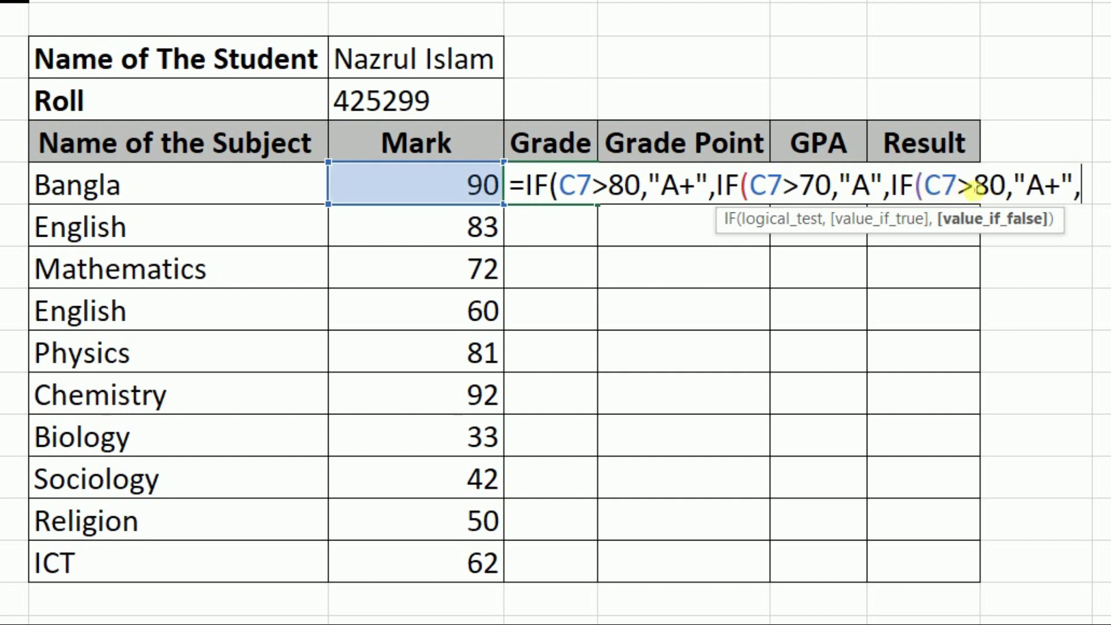
pyautogui.moveTo(988, 191); pyautogui.dragTo(974, 191)
pyautogui.write('6')
pyautogui.moveTo(1062, 186); pyautogui.dragTo(1044, 186)
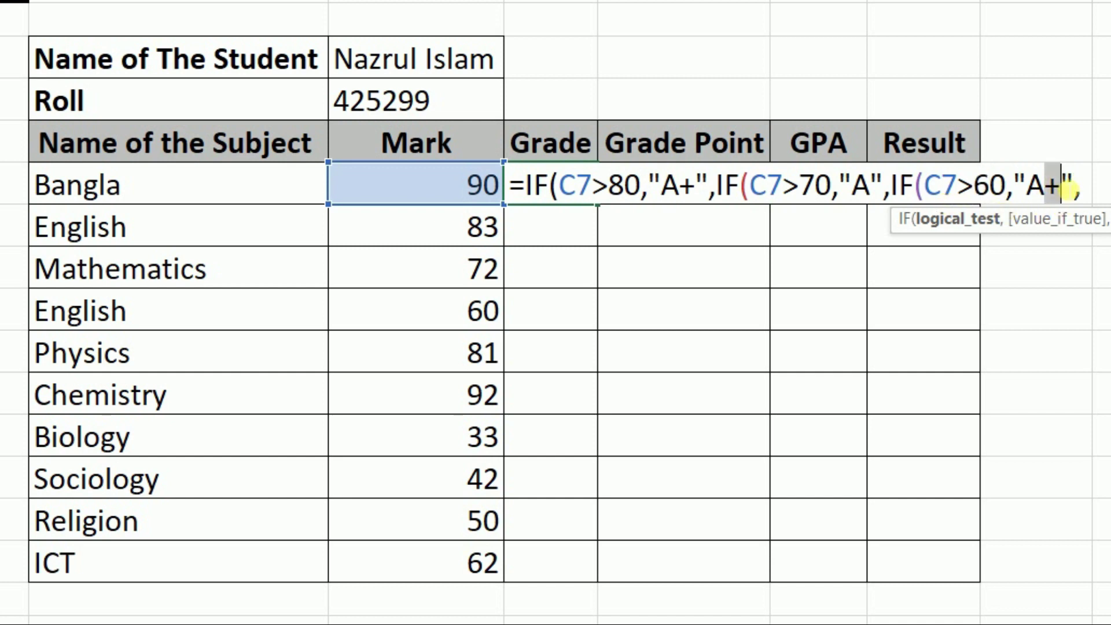
pyautogui.write('-')
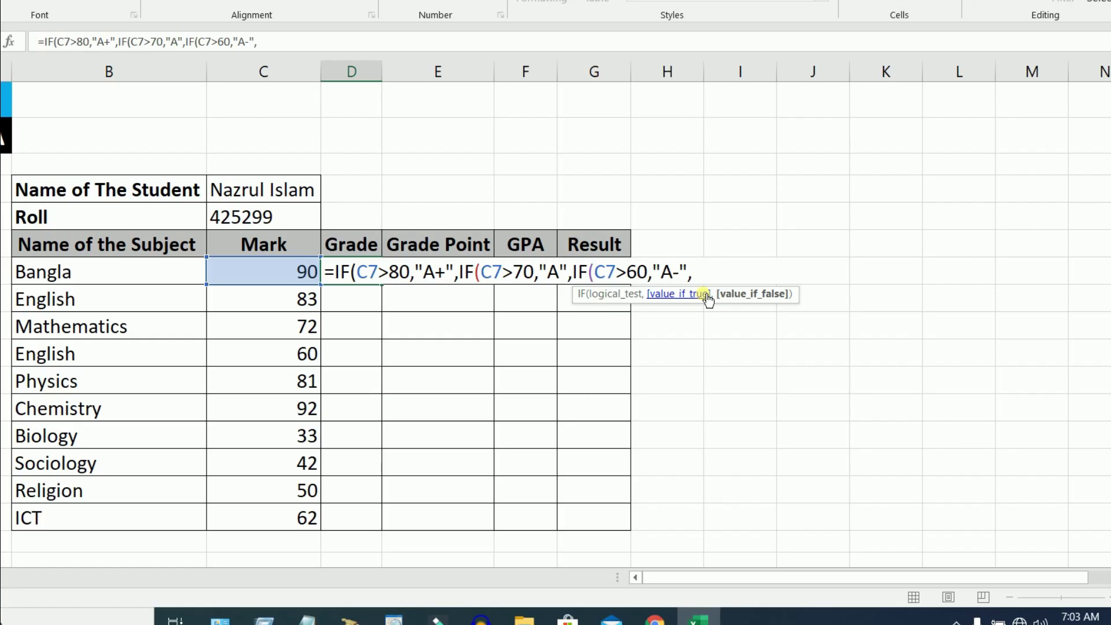
pyautogui.press('End')
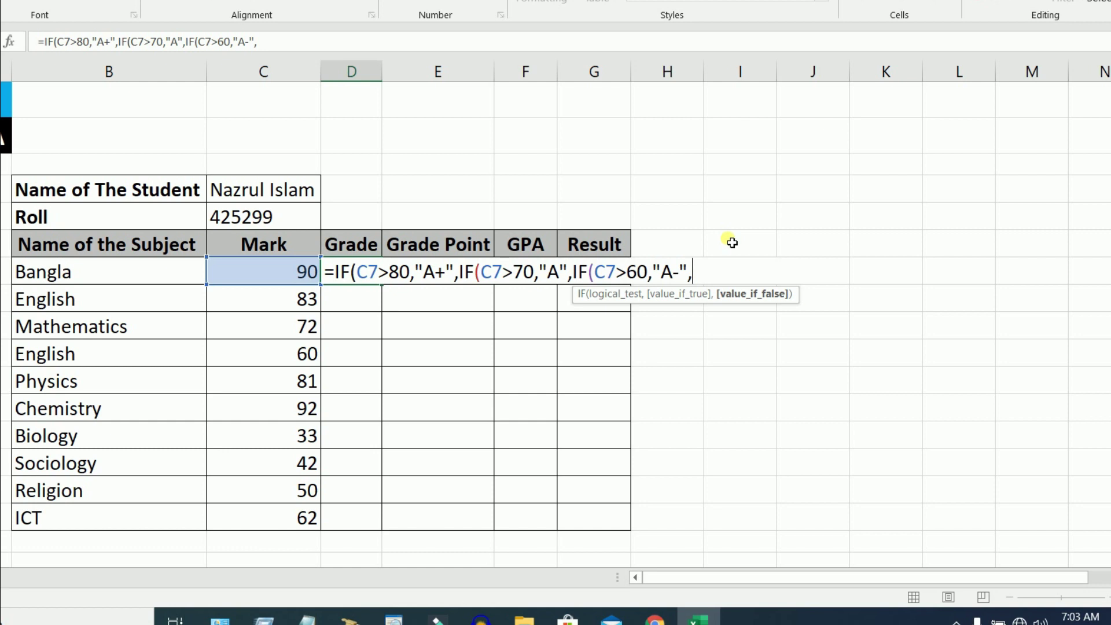
# - Paste a fourth IF tier and change it to above 50 returning "B"
pyautogui.hotkey('ctrl', 'v')
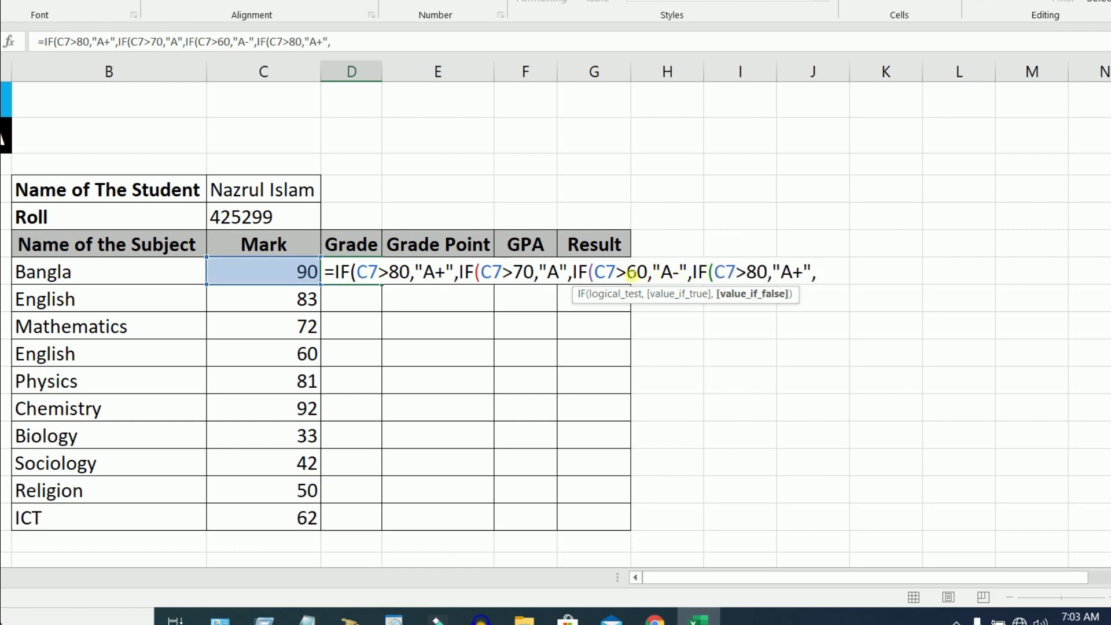
pyautogui.click(636, 272)
pyautogui.doubleClick(670, 272)
pyautogui.moveTo(746, 272); pyautogui.dragTo(758, 272)
pyautogui.write('5')
pyautogui.press('Right')
pyautogui.press('Right')
pyautogui.press('Right')
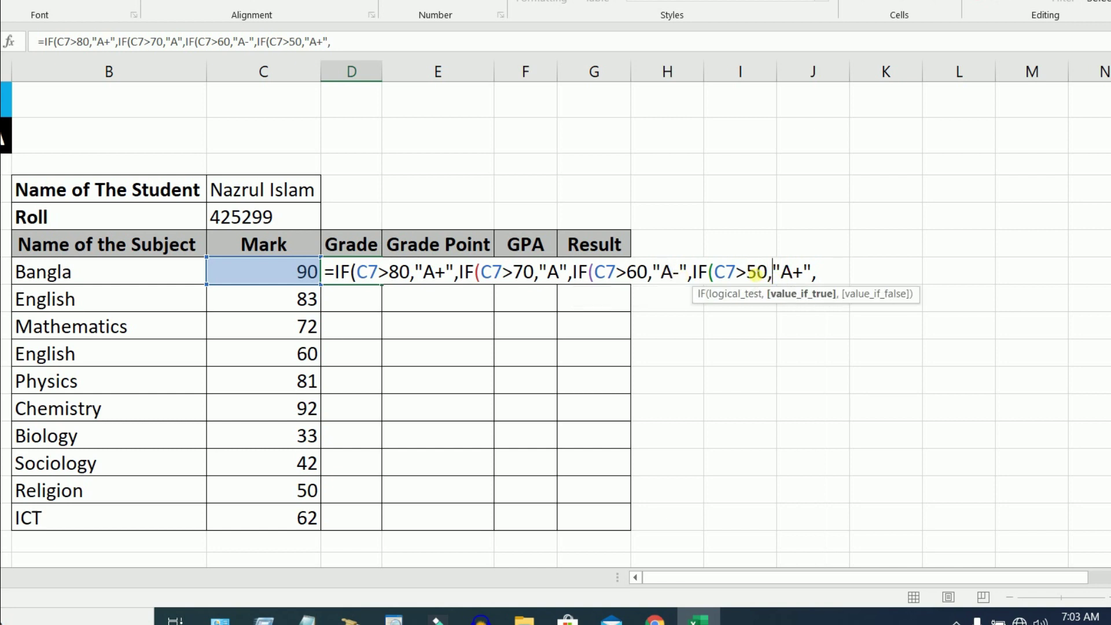
pyautogui.hotkey('shift', 'Right')
pyautogui.hotkey('shift', 'Right')
pyautogui.write('B')
pyautogui.press('Right')
pyautogui.press('Right')
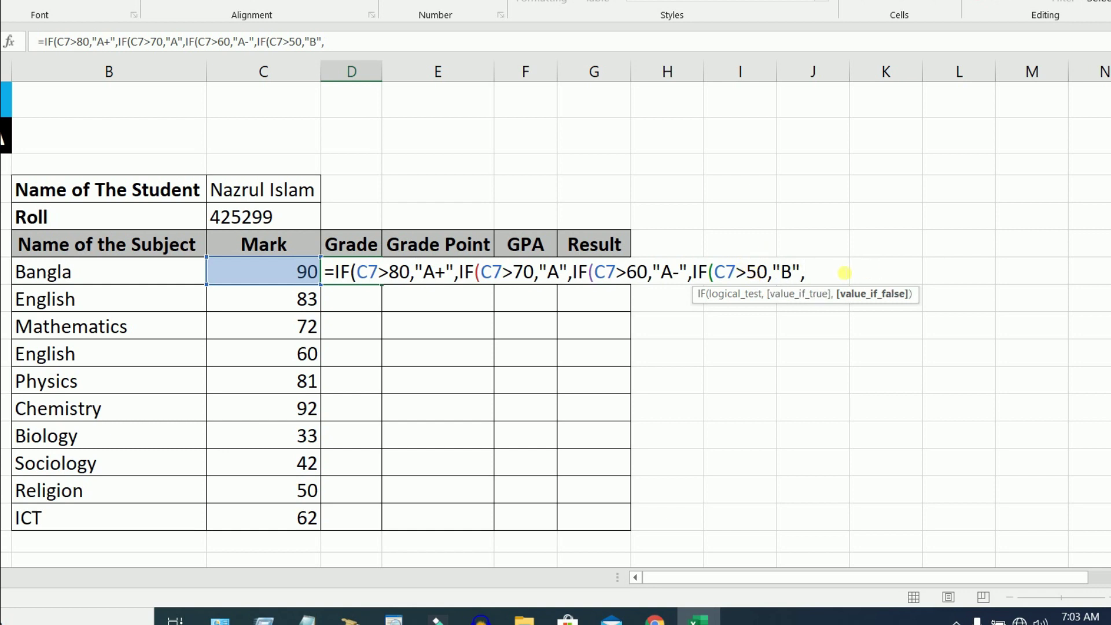
# - Paste a fifth tier set to above 40 returning "C", then paste one more tier
pyautogui.write('IF(C7>80,"A+",')
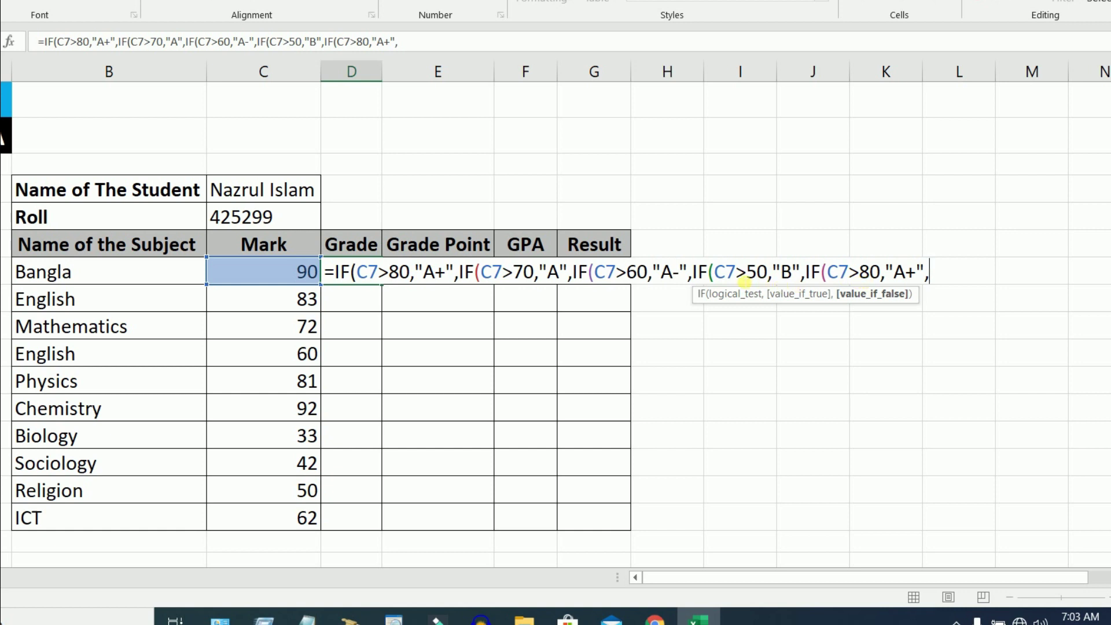
pyautogui.moveTo(860, 272); pyautogui.dragTo(869, 274)
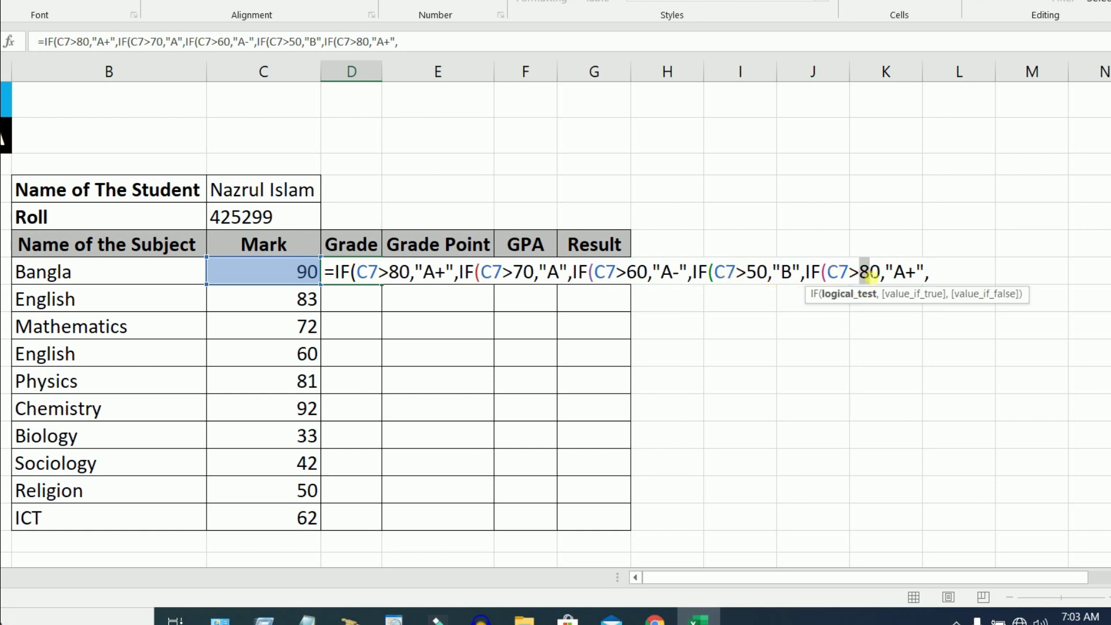
pyautogui.write('4')
pyautogui.press('Right')
pyautogui.press('Right')
pyautogui.press('Right')
pyautogui.hotkey('shift', 'Right')
pyautogui.hotkey('shift', 'Right')
pyautogui.write('c')
pyautogui.press('Left')
pyautogui.press('Delete')
pyautogui.write('C')
pyautogui.press('Right')
pyautogui.press('Right')
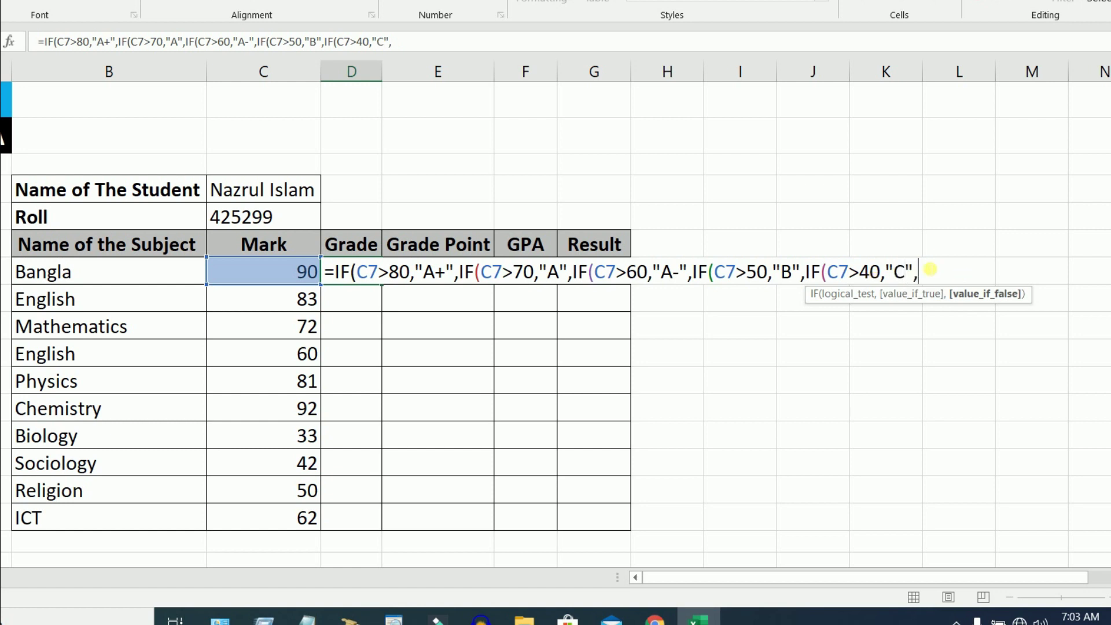
pyautogui.write('IF(C7>80,"A+",')
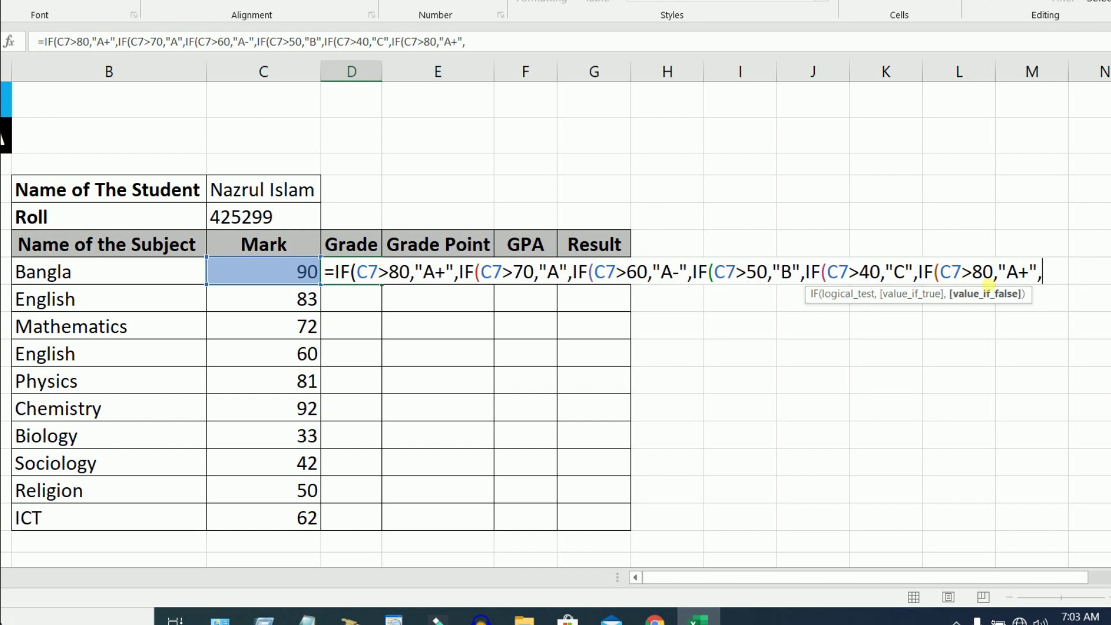
pyautogui.moveTo(972, 274); pyautogui.dragTo(995, 278)
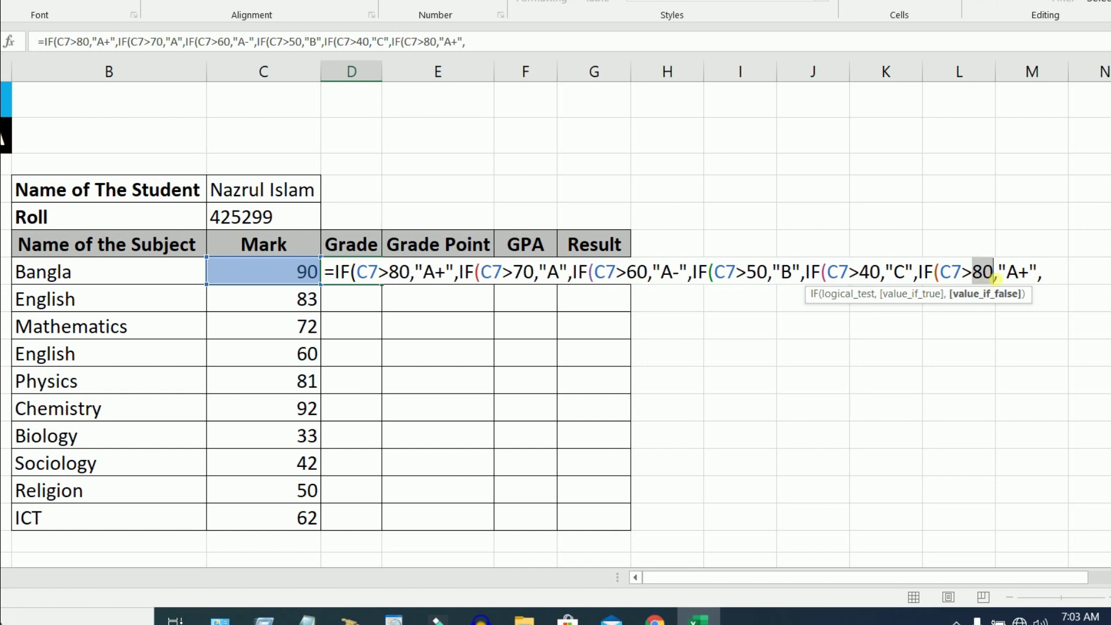
# - Set the last tier to above 33 returning "D", add "F" as fallback, close parentheses and commit
pyautogui.write('33')
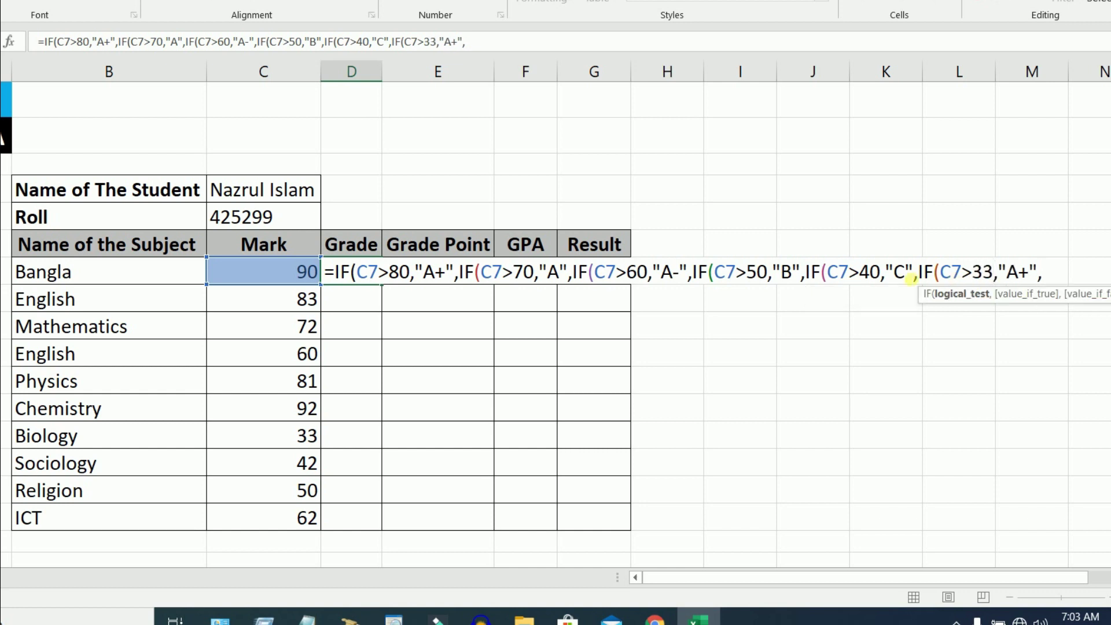
pyautogui.press('Right')
pyautogui.press('Right')
pyautogui.hotkey('shift', 'Right')
pyautogui.hotkey('shift', 'Right')
pyautogui.write('D')
pyautogui.press('Right')
pyautogui.press('Right')
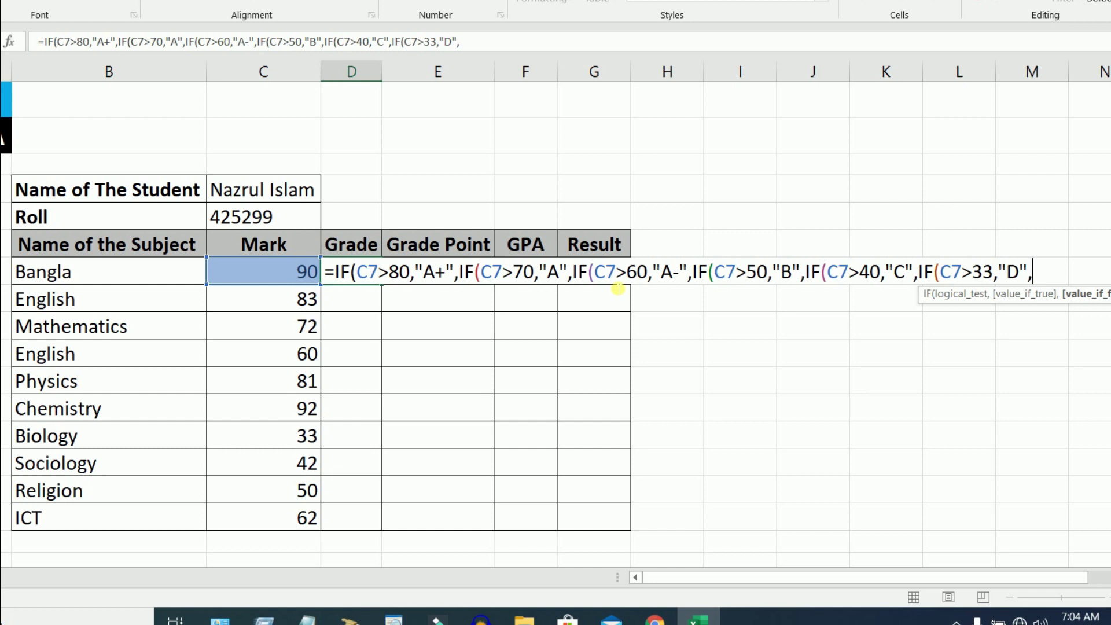
pyautogui.write('"F')
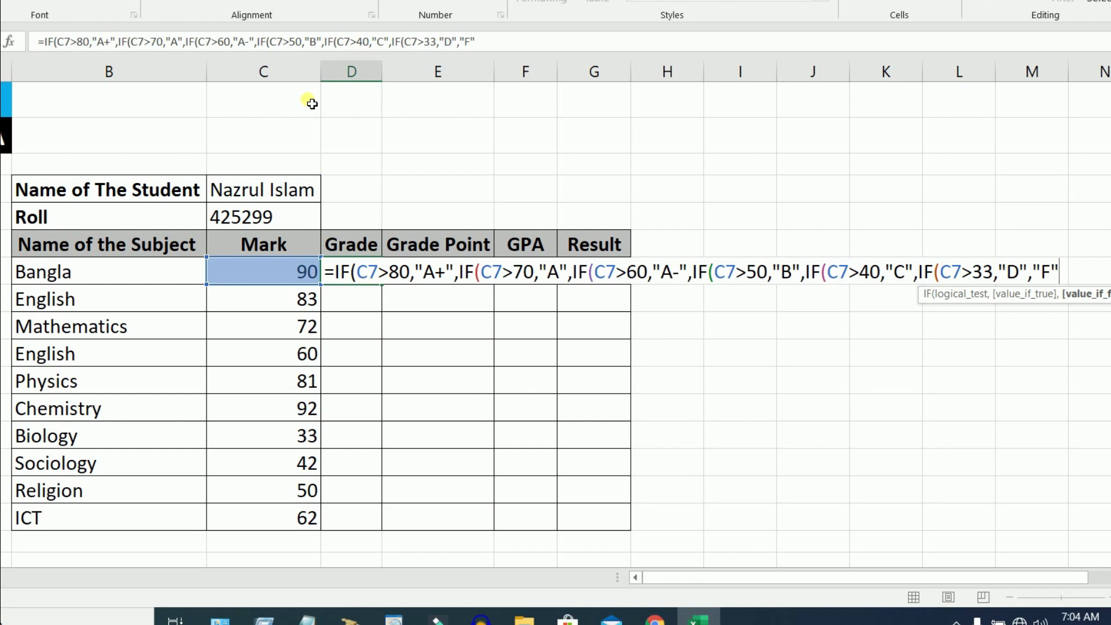
pyautogui.write(')))))))')
pyautogui.press('Return')
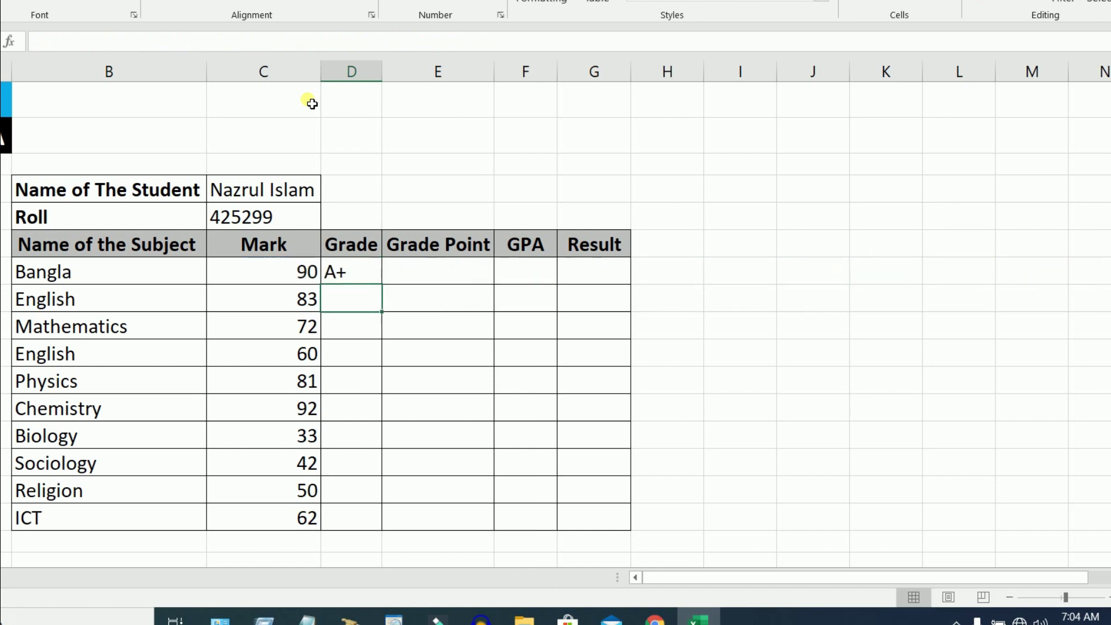
# - Fill the nested IF grade formula from D7 down to D16, Bangla through ICT
pyautogui.click(364, 281)
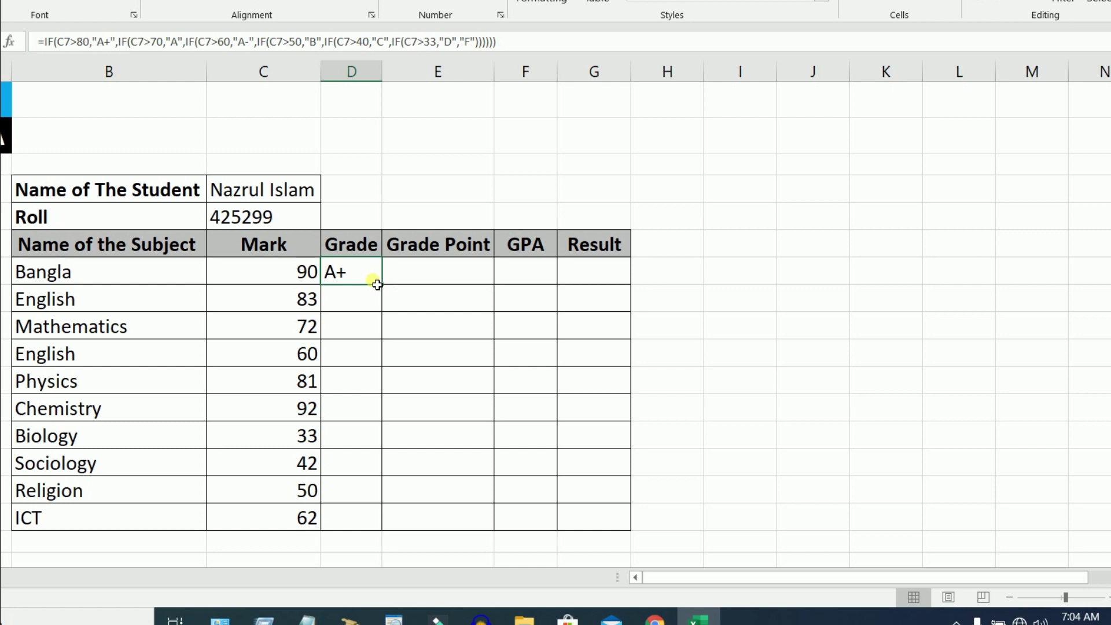
pyautogui.moveTo(37, 268); pyautogui.dragTo(68, 510)
pyautogui.click(370, 277)
pyautogui.doubleClick(382, 285)
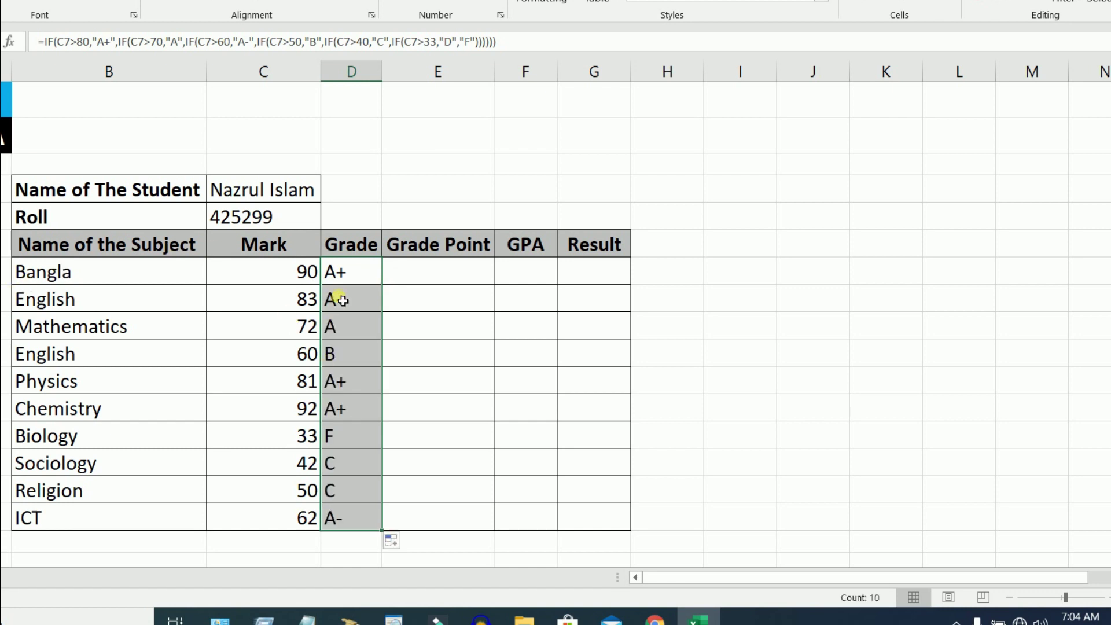
pyautogui.moveTo(34, 279); pyautogui.dragTo(87, 518)
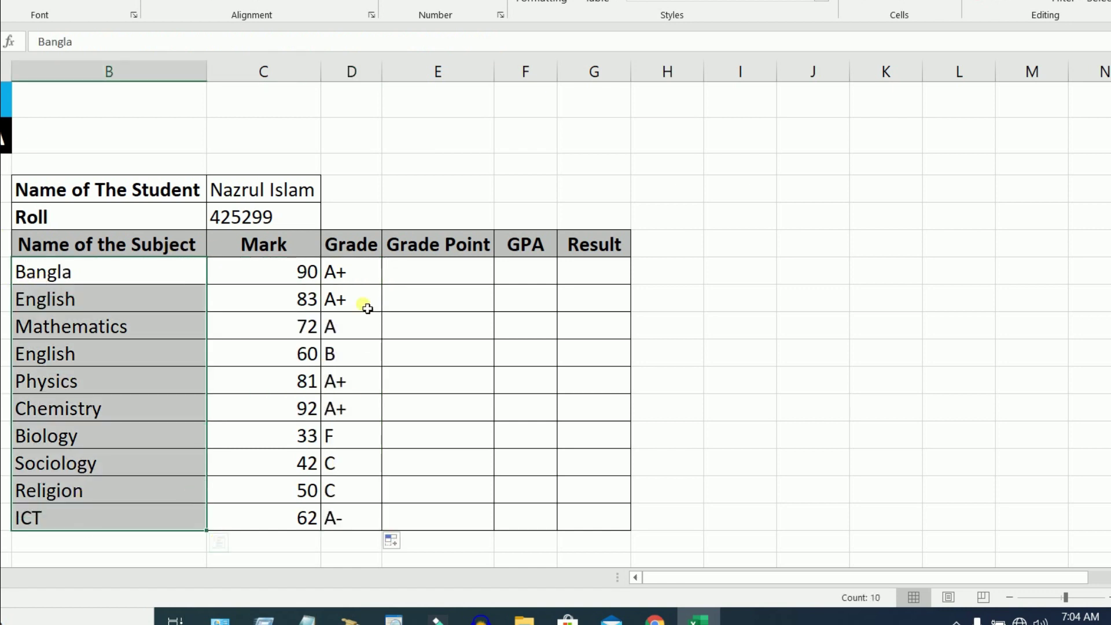
pyautogui.click(359, 271)
pyautogui.keyDown('shift'); pyautogui.click(364, 528); pyautogui.keyUp('shift')
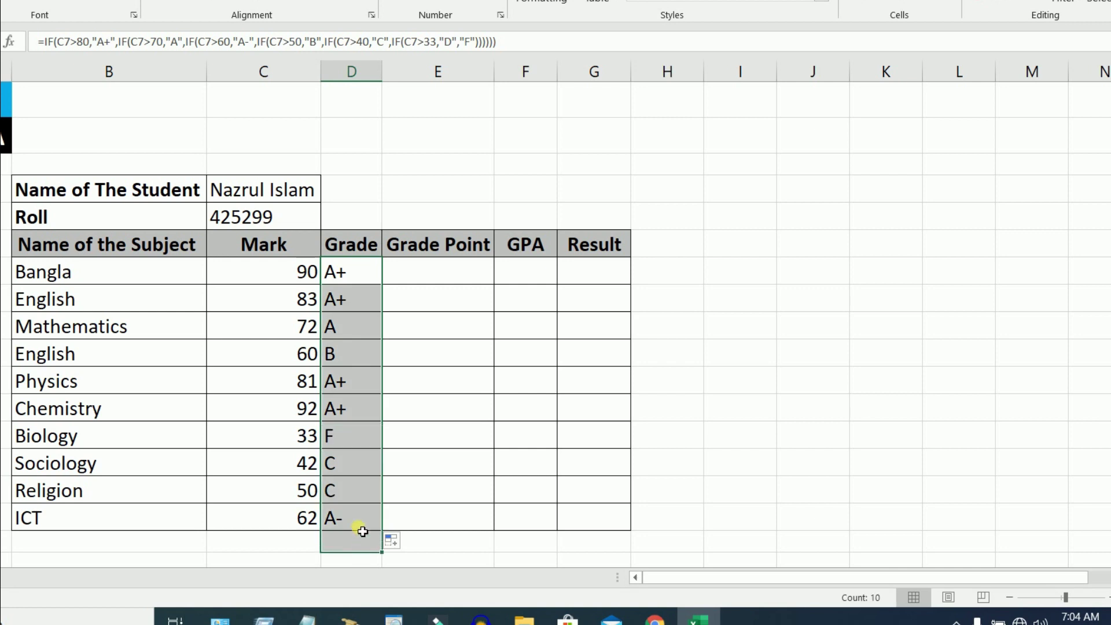
pyautogui.click(357, 278)
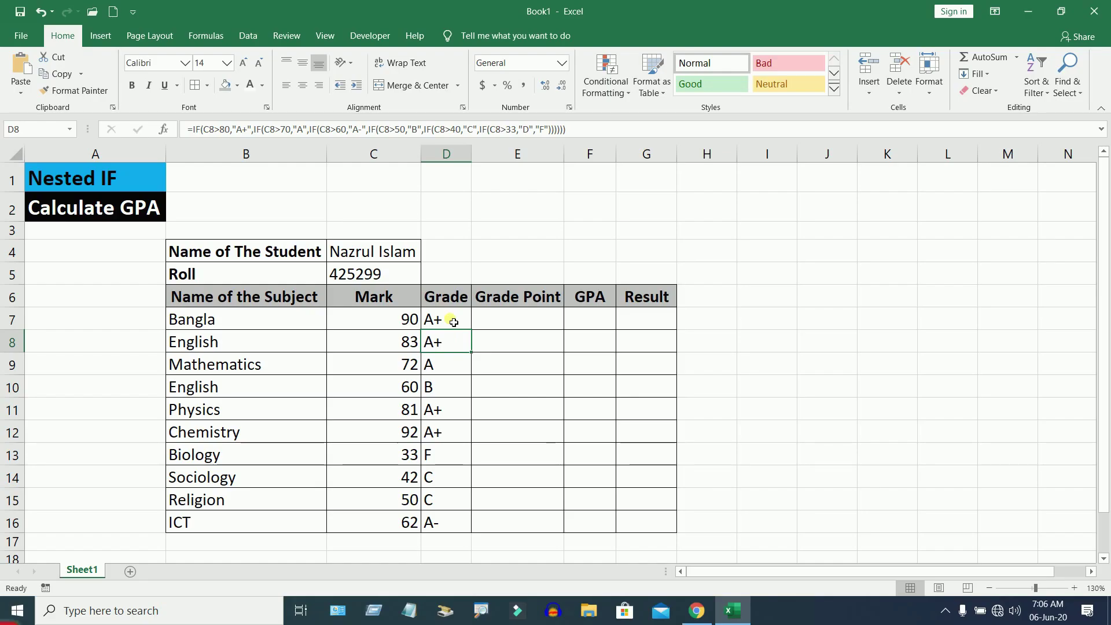
pyautogui.click(453, 322)
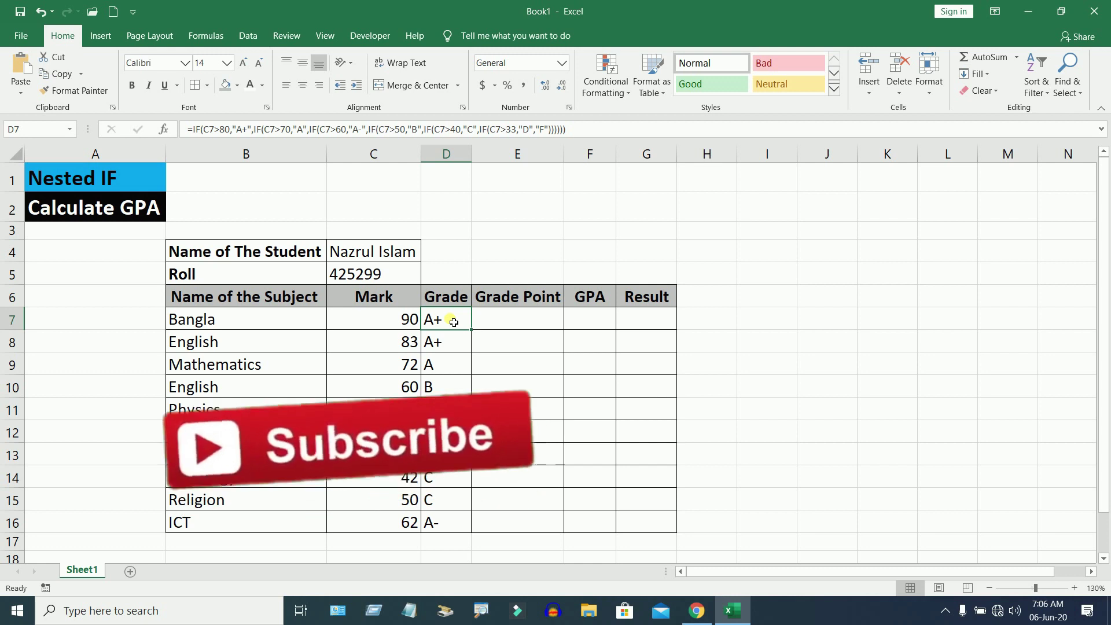
pyautogui.click(417, 345)
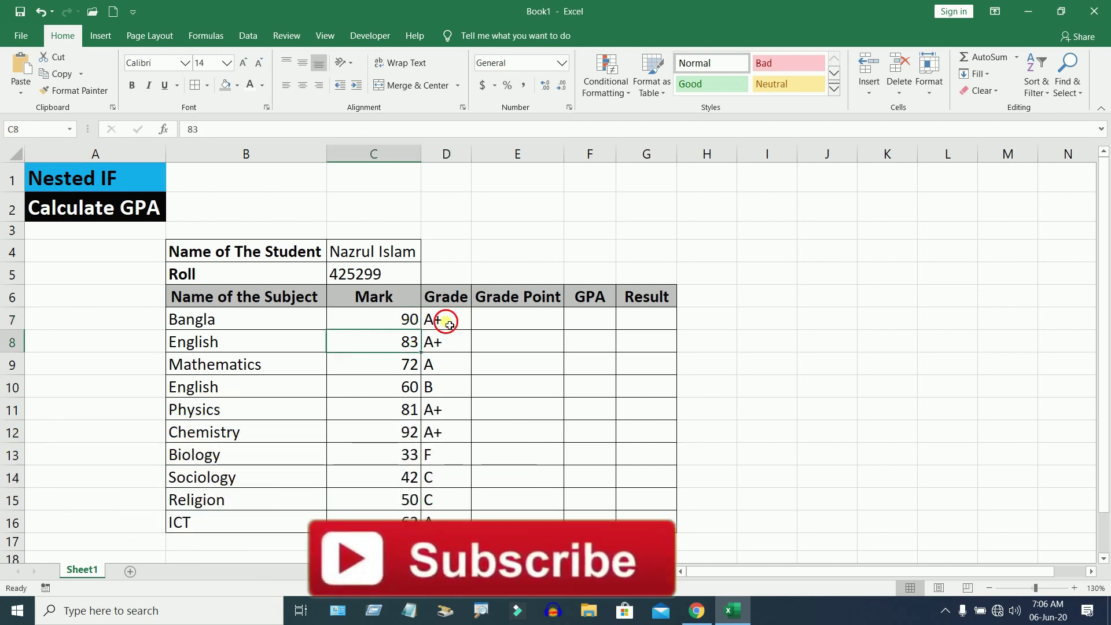
pyautogui.click(442, 342)
pyautogui.click(398, 365)
pyautogui.click(438, 372)
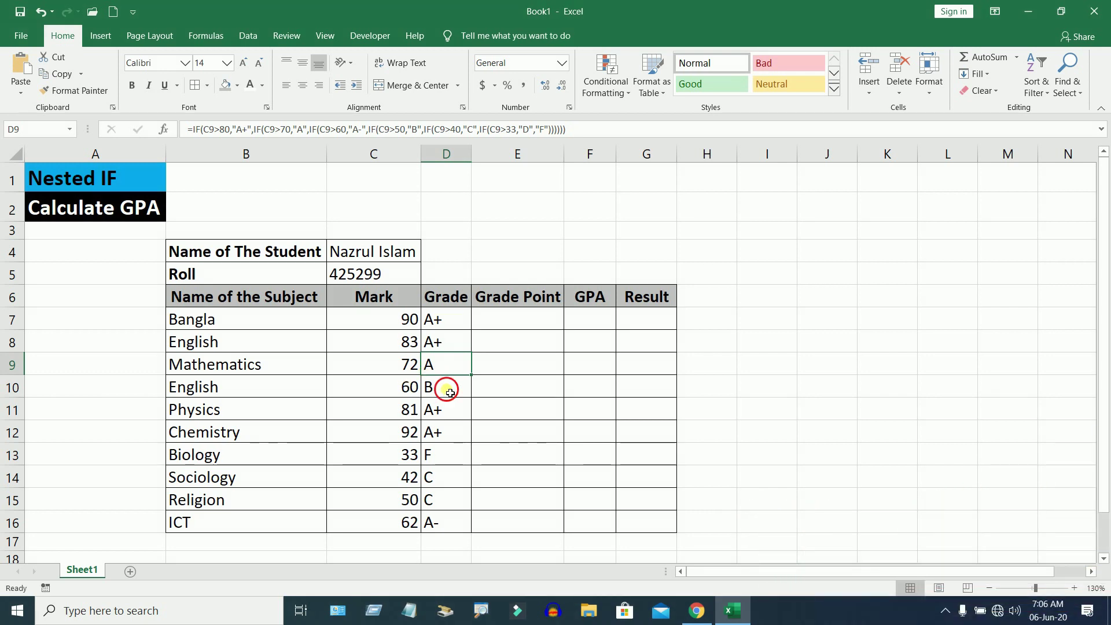
pyautogui.click(449, 391)
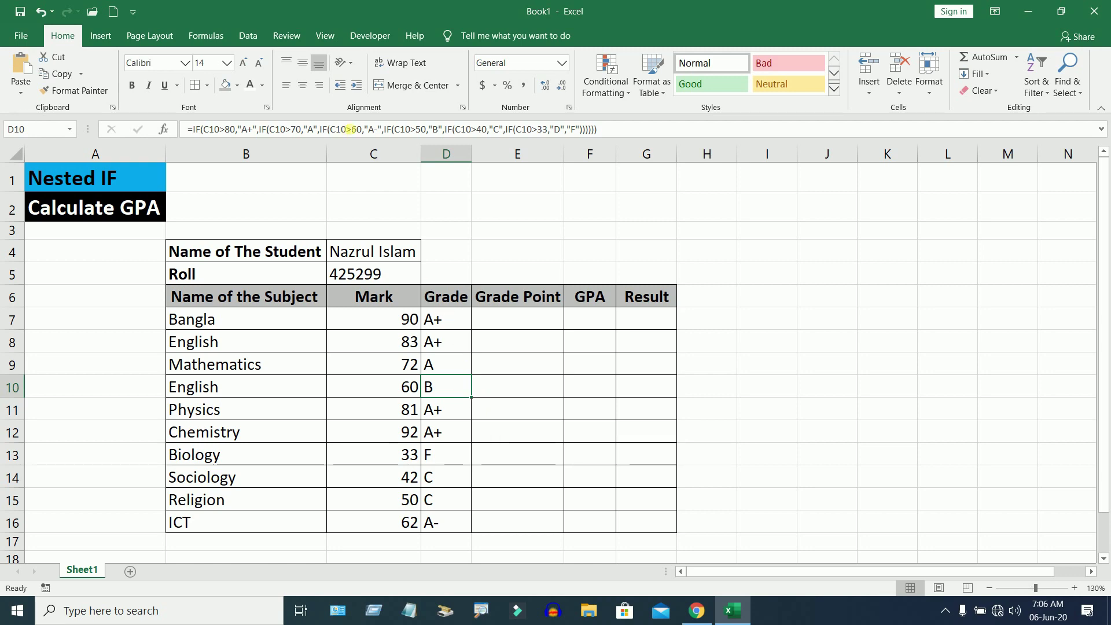
pyautogui.doubleClick(357, 130)
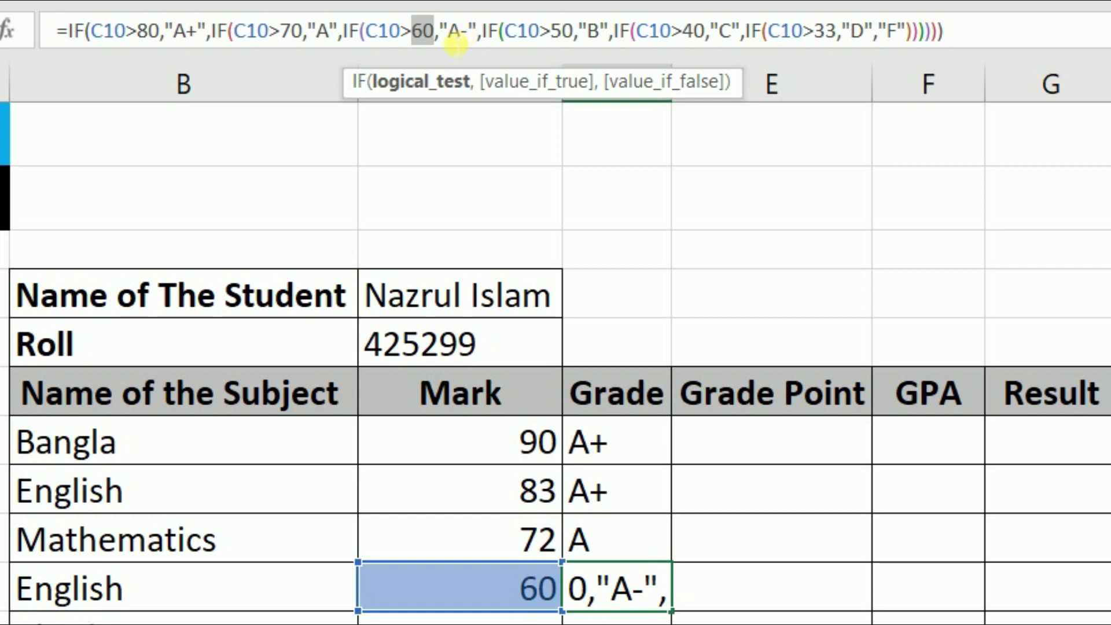
pyautogui.click(470, 40)
pyautogui.doubleClick(471, 40)
pyautogui.press('Return')
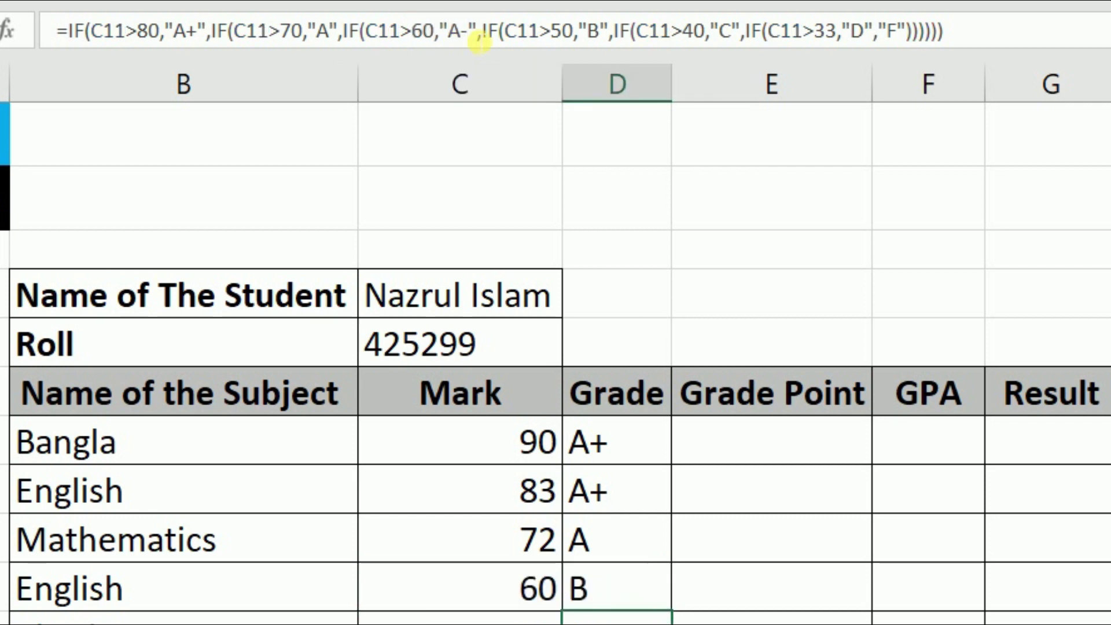
pyautogui.click(615, 594)
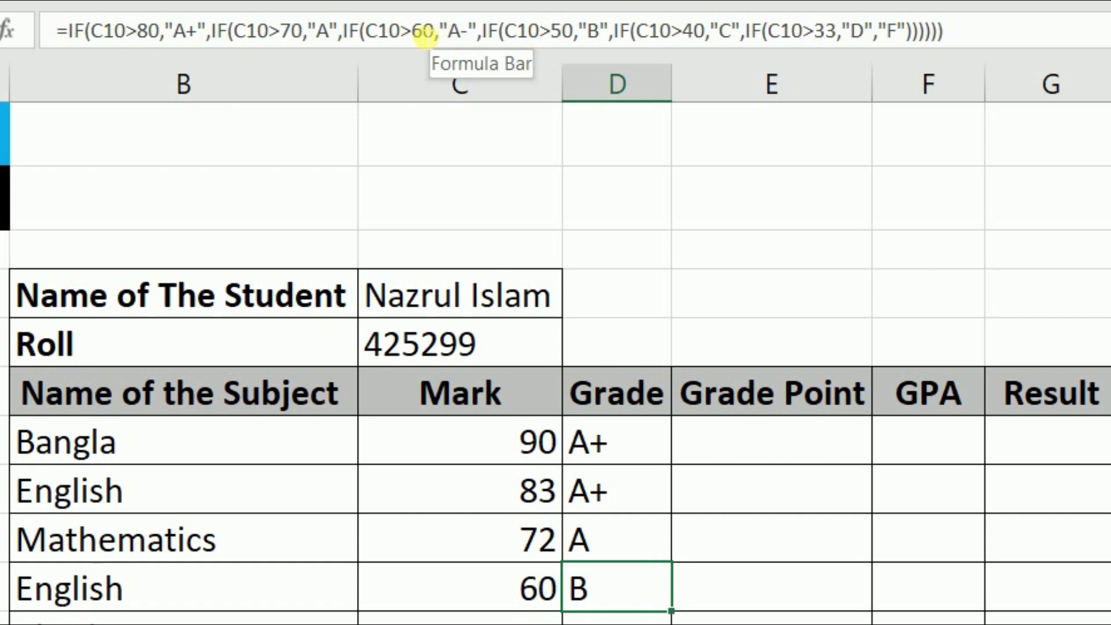
pyautogui.moveTo(424, 32); pyautogui.dragTo(477, 32)
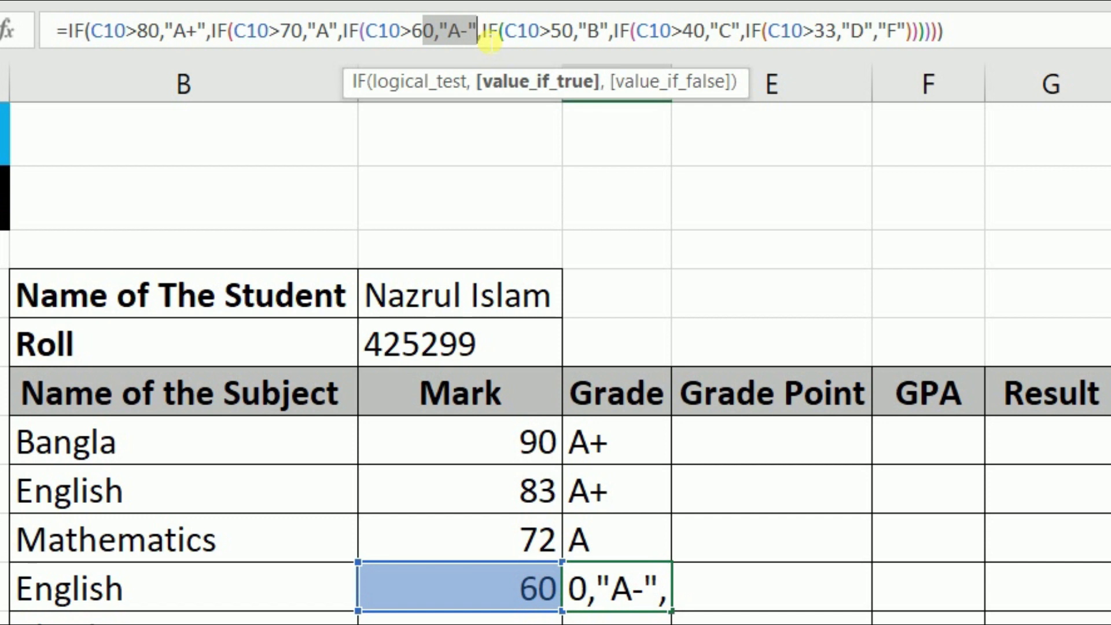
pyautogui.press('Return')
pyautogui.click(627, 455)
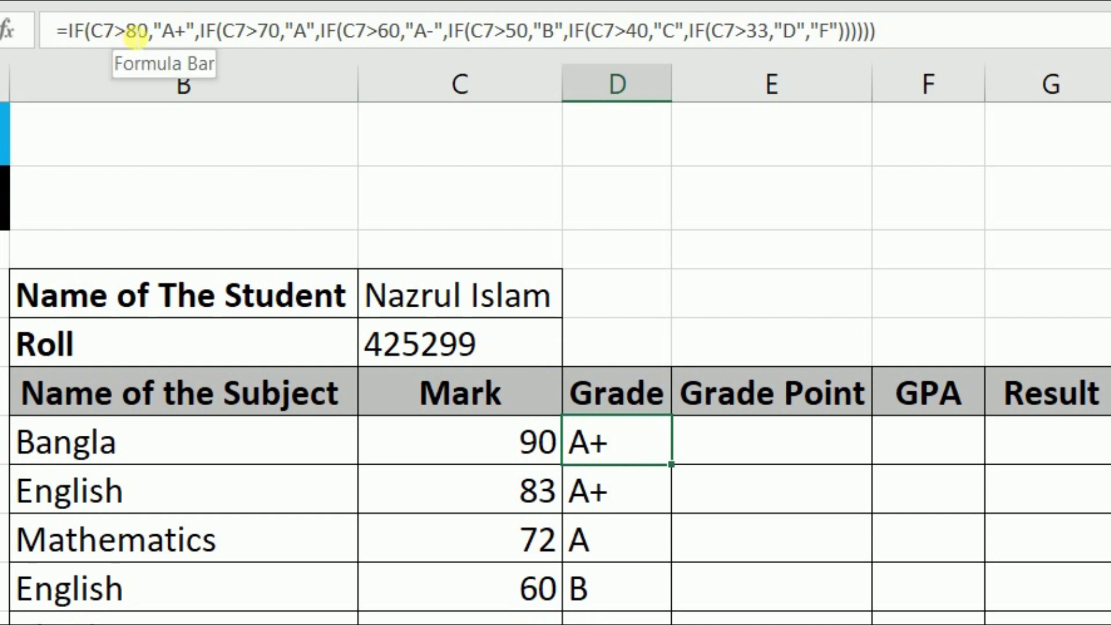
pyautogui.click(129, 32)
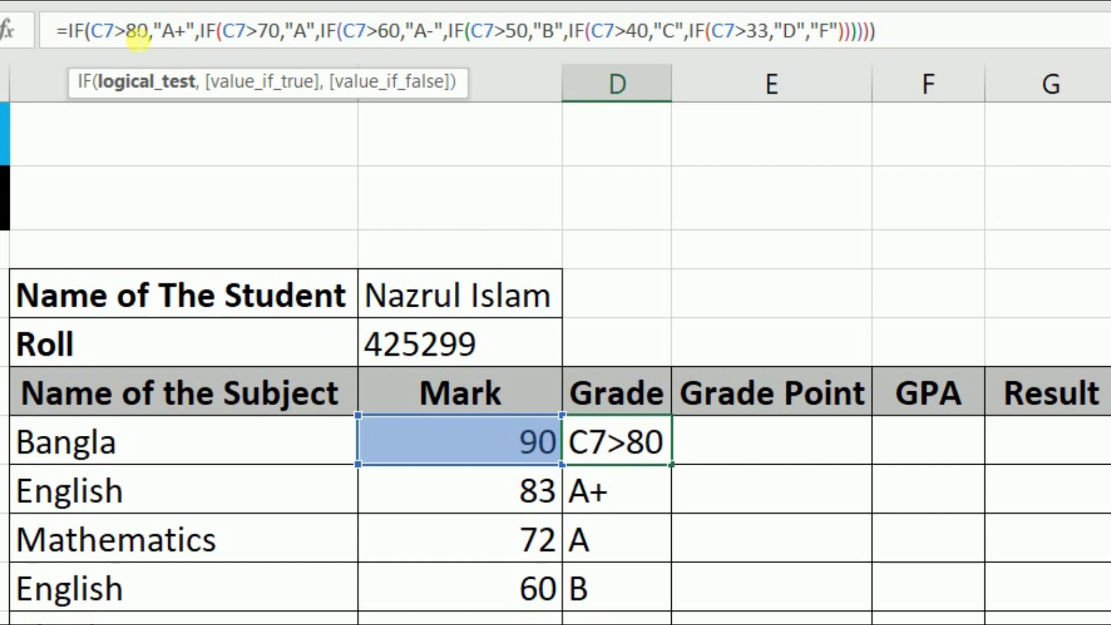
pyautogui.write('=')
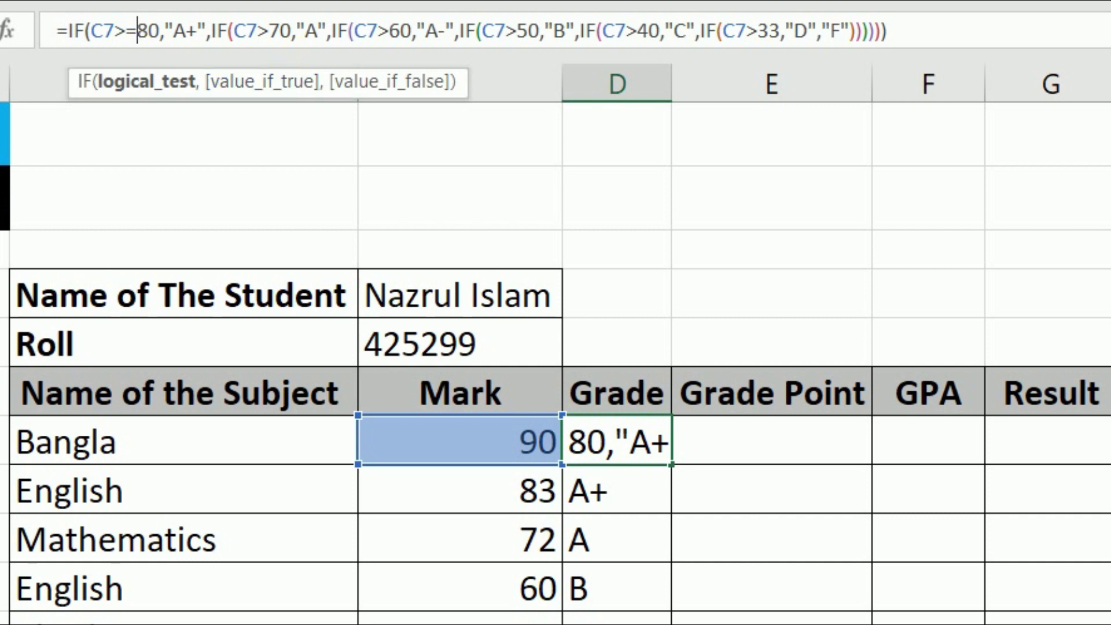
pyautogui.moveTo(126, 30); pyautogui.dragTo(149, 30)
pyautogui.click(149, 30)
pyautogui.press('Left')
pyautogui.press('BackSpace')
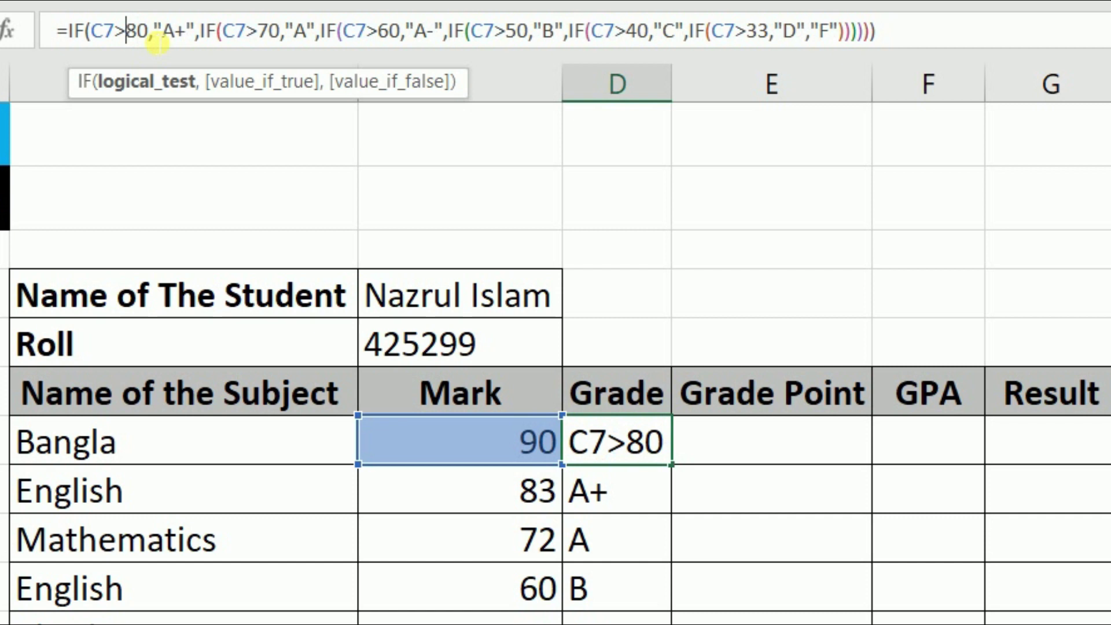
pyautogui.press('Return')
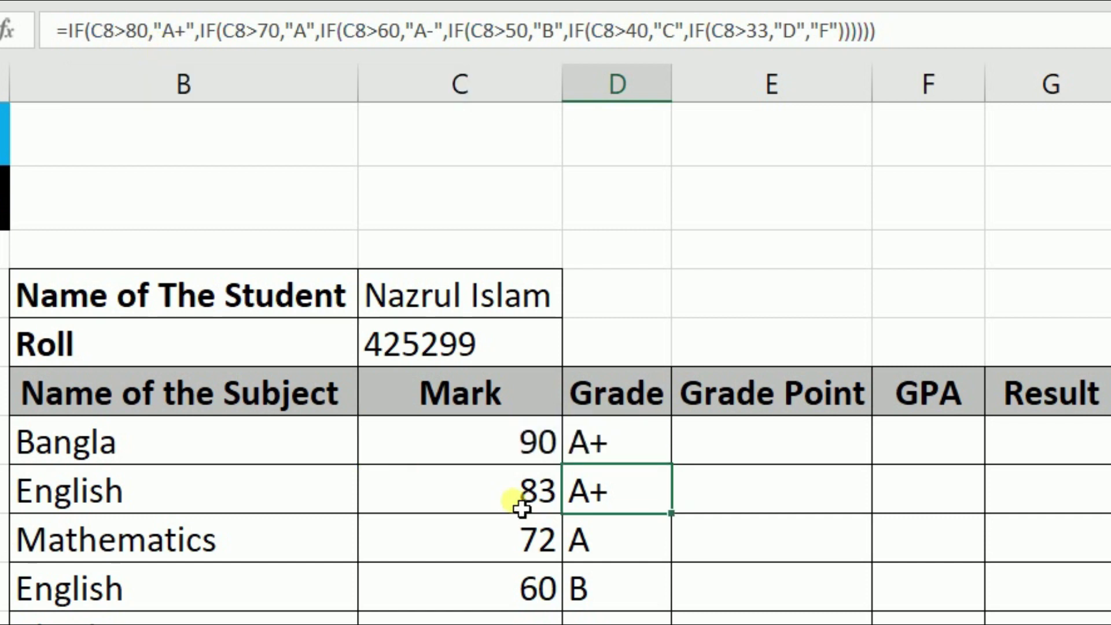
# - Change the English mark in C8 from 83 to 80 and check its grade
pyautogui.click(448, 494)
pyautogui.write('80')
pyautogui.press('Return')
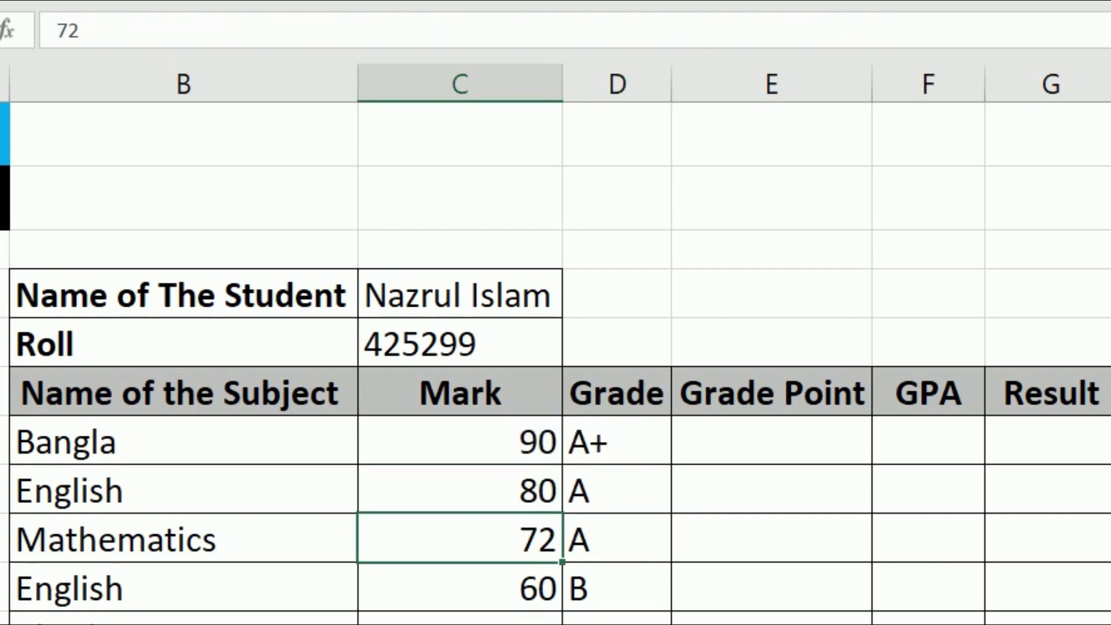
pyautogui.moveTo(499, 490); pyautogui.dragTo(634, 504)
pyautogui.moveTo(544, 497); pyautogui.dragTo(595, 493)
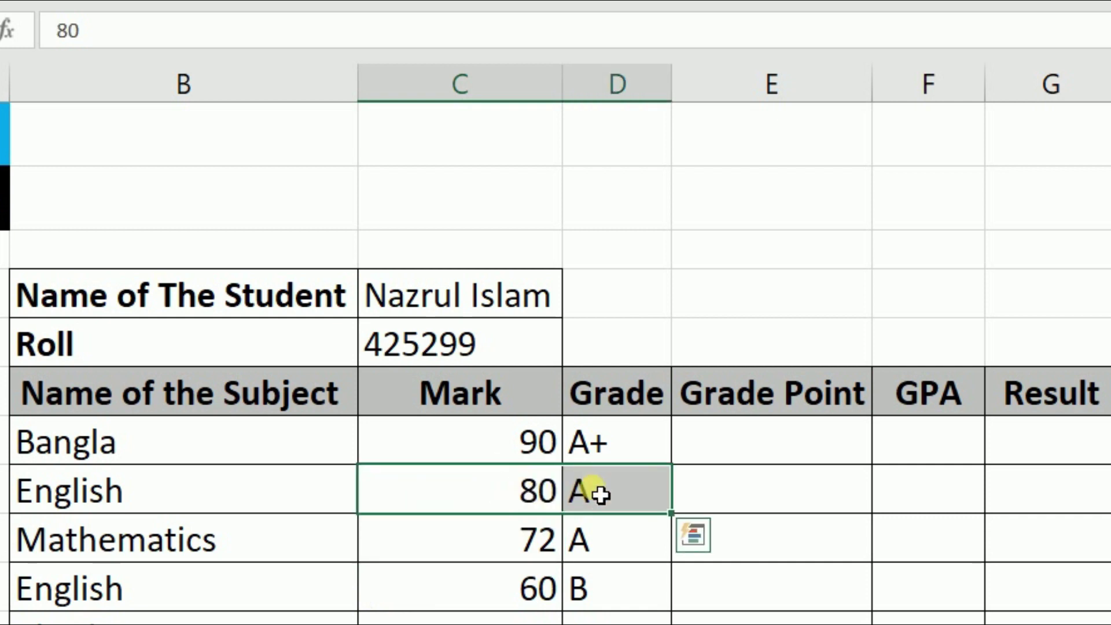
pyautogui.click(585, 497)
pyautogui.click(588, 441)
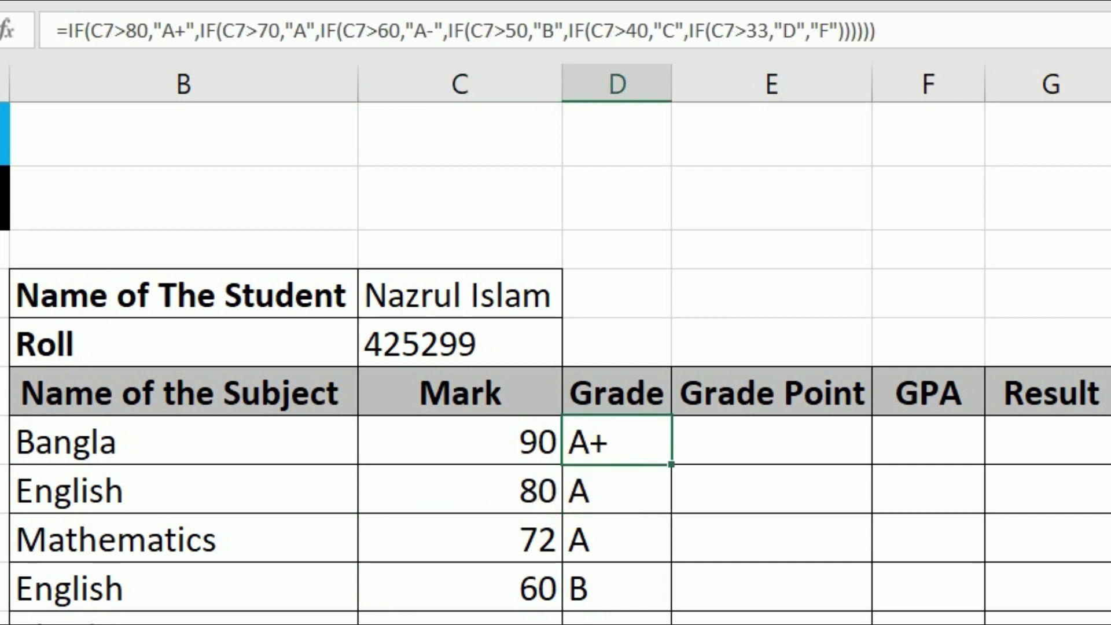
# - In D7's formula, change every > to >= for the 80, 70, 60, 50, 40 and 33 tests
pyautogui.click(126, 32)
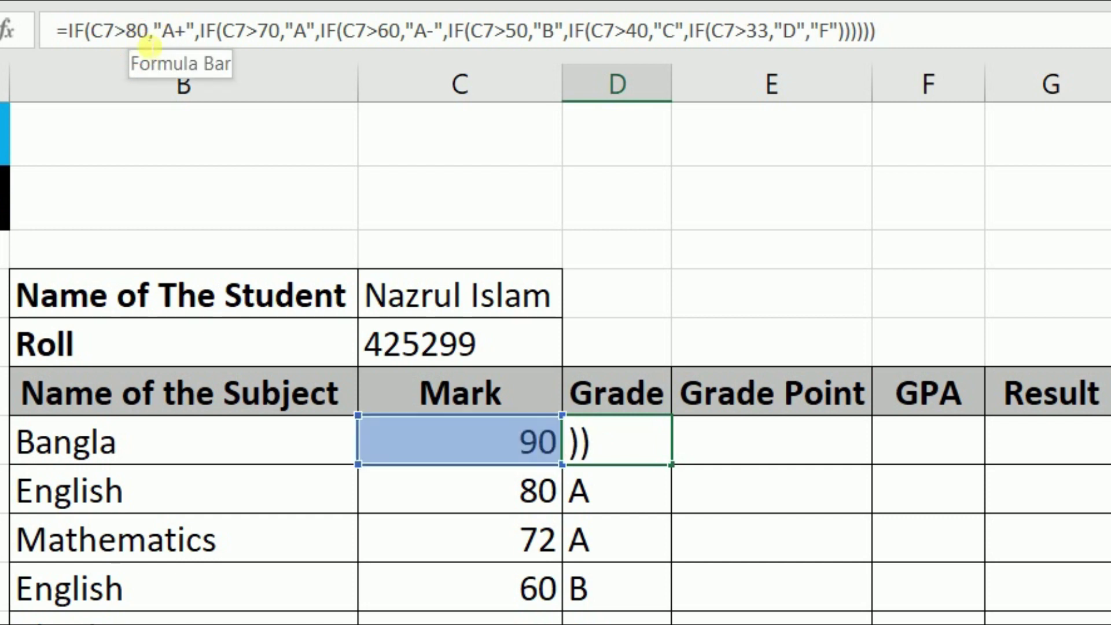
pyautogui.write('=')
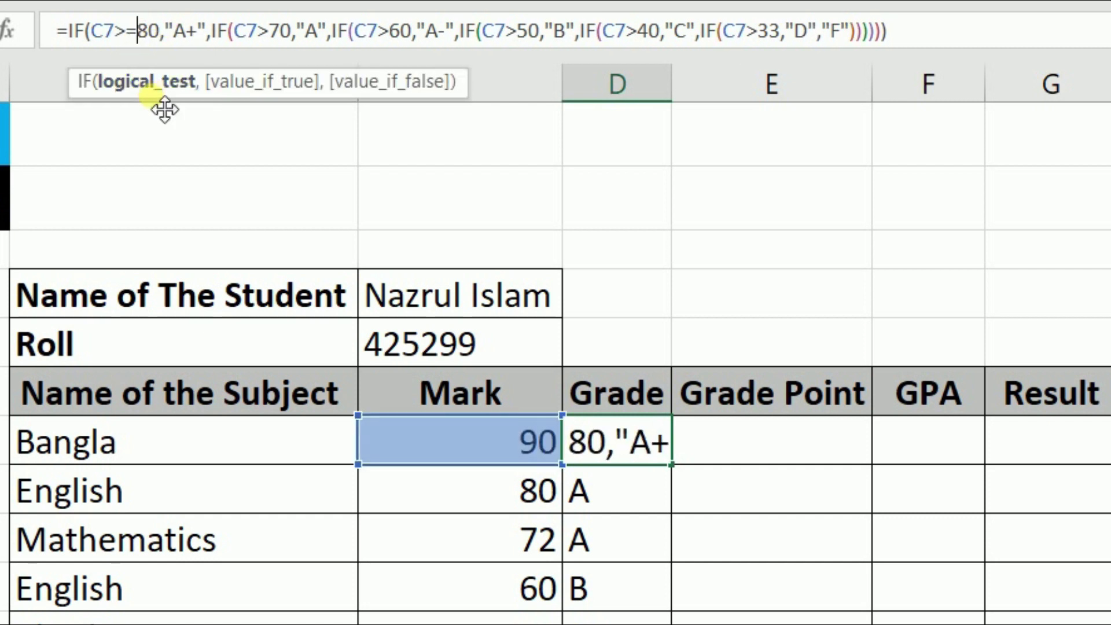
pyautogui.press('Right')
pyautogui.press('Right')
pyautogui.press('Right')
pyautogui.press('Right')
pyautogui.press('Right')
pyautogui.press('Right')
pyautogui.press('Right')
pyautogui.press('Right')
pyautogui.press('Right')
pyautogui.press('Right')
pyautogui.press('Right')
pyautogui.press('Right')
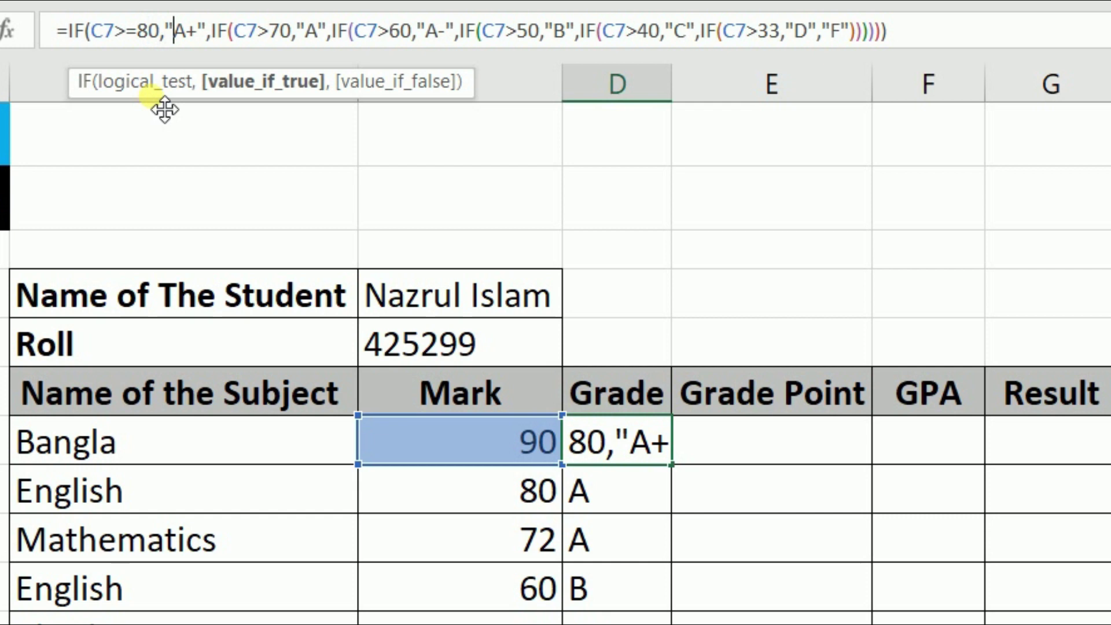
pyautogui.press('Right')
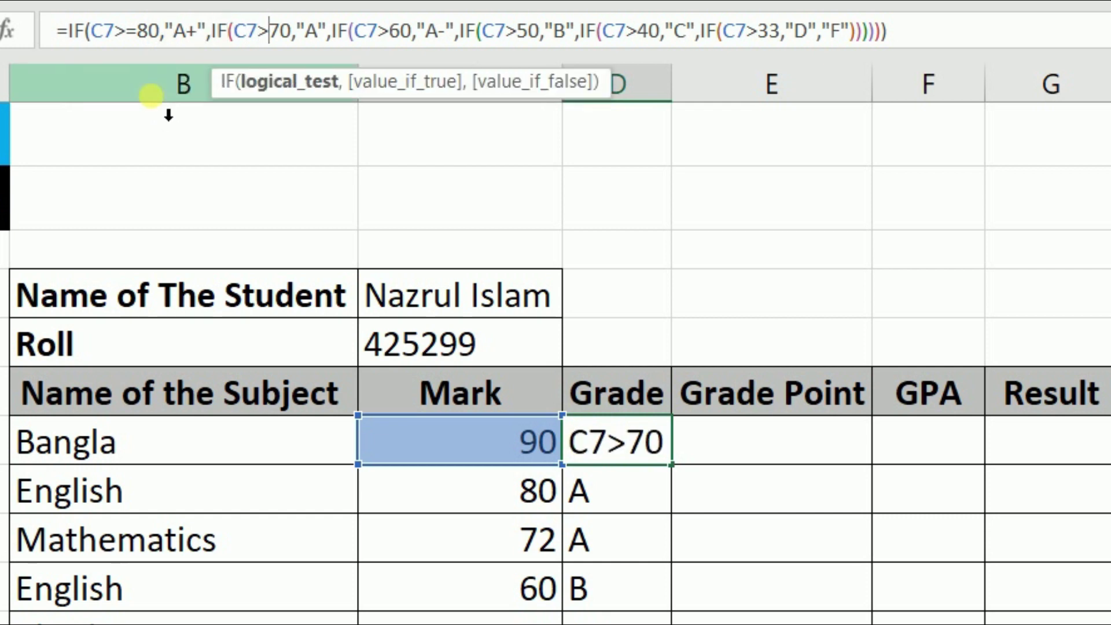
pyautogui.write('=')
pyautogui.press('Right')
pyautogui.press('Right')
pyautogui.press('Right')
pyautogui.press('Right')
pyautogui.press('Right')
pyautogui.press('Right')
pyautogui.press('Right')
pyautogui.press('Right')
pyautogui.press('Right')
pyautogui.press('Right')
pyautogui.press('Right')
pyautogui.press('Right')
pyautogui.press('Right')
pyautogui.write('=')
pyautogui.press('Right')
pyautogui.press('Right')
pyautogui.press('Right')
pyautogui.press('Right')
pyautogui.press('Right')
pyautogui.press('Right')
pyautogui.press('Right')
pyautogui.press('Right')
pyautogui.press('Right')
pyautogui.press('Right')
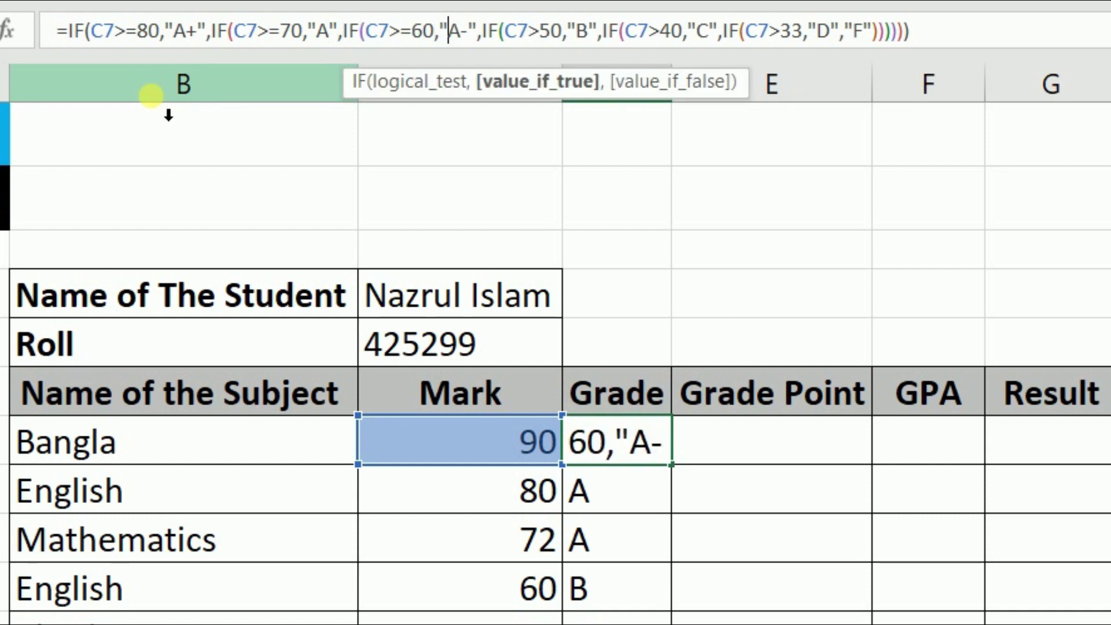
pyautogui.press('Right')
pyautogui.press('Right')
pyautogui.press('Right')
pyautogui.press('Right')
pyautogui.write('=')
pyautogui.press('Right')
pyautogui.press('Right')
pyautogui.press('Right')
pyautogui.press('Right')
pyautogui.press('Right')
pyautogui.press('Right')
pyautogui.press('Right')
pyautogui.press('Right')
pyautogui.press('Right')
pyautogui.press('Right')
pyautogui.press('Right')
pyautogui.press('Right')
pyautogui.press('Right')
pyautogui.write('=')
pyautogui.press('Right')
pyautogui.press('Right')
pyautogui.press('Right')
pyautogui.press('Right')
pyautogui.press('Right')
pyautogui.press('Right')
pyautogui.press('Right')
pyautogui.press('Right')
pyautogui.press('Right')
pyautogui.press('Right')
pyautogui.press('Right')
pyautogui.press('Right')
pyautogui.press('Right')
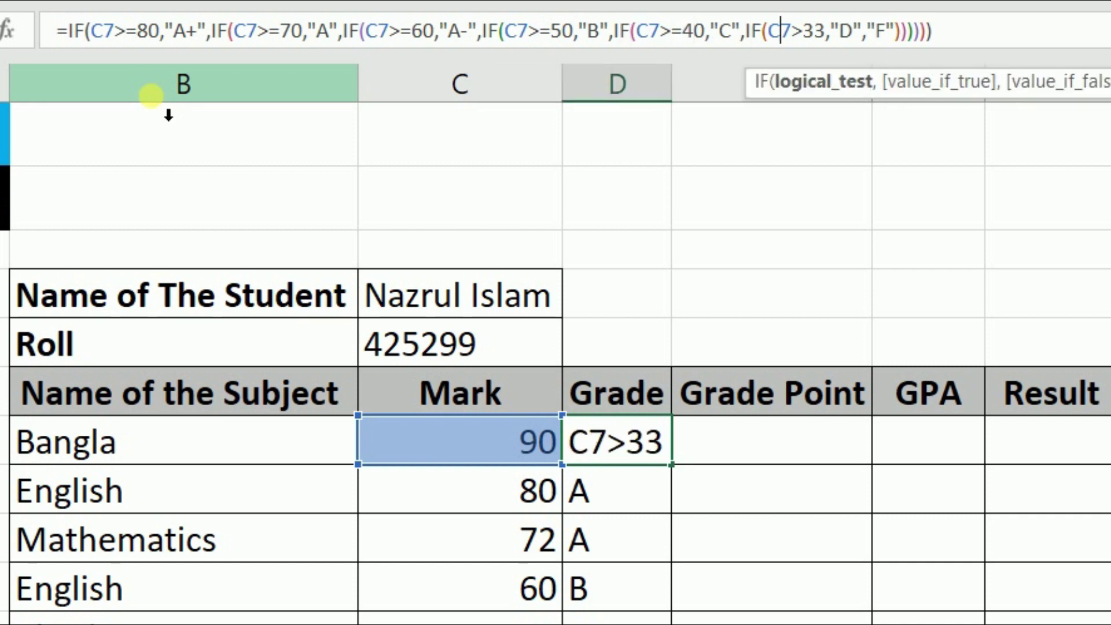
pyautogui.write('=')
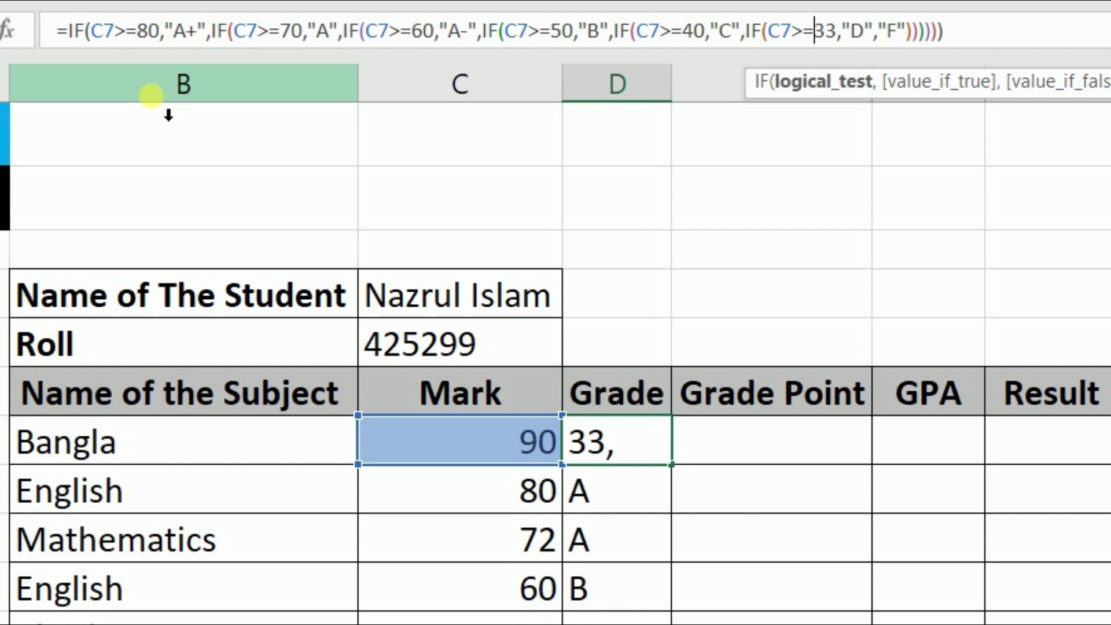
pyautogui.press('Return')
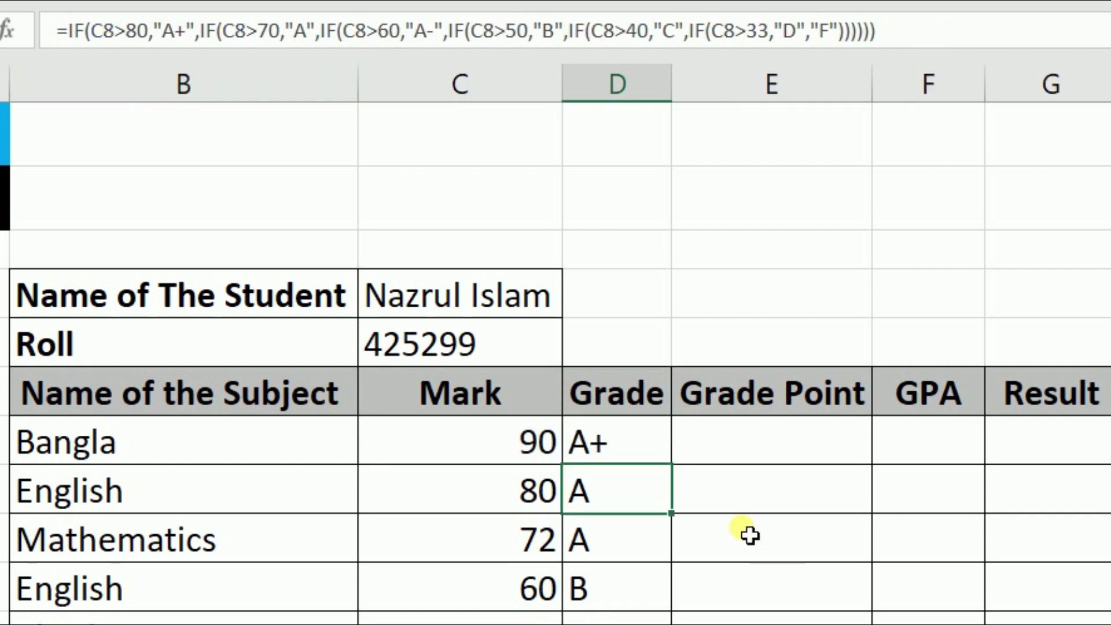
pyautogui.click(613, 441)
# - Fill the >= grade formula from D7 down to D16 and review its conditions in the formula bar
pyautogui.moveTo(671, 464); pyautogui.dragTo(679, 624)
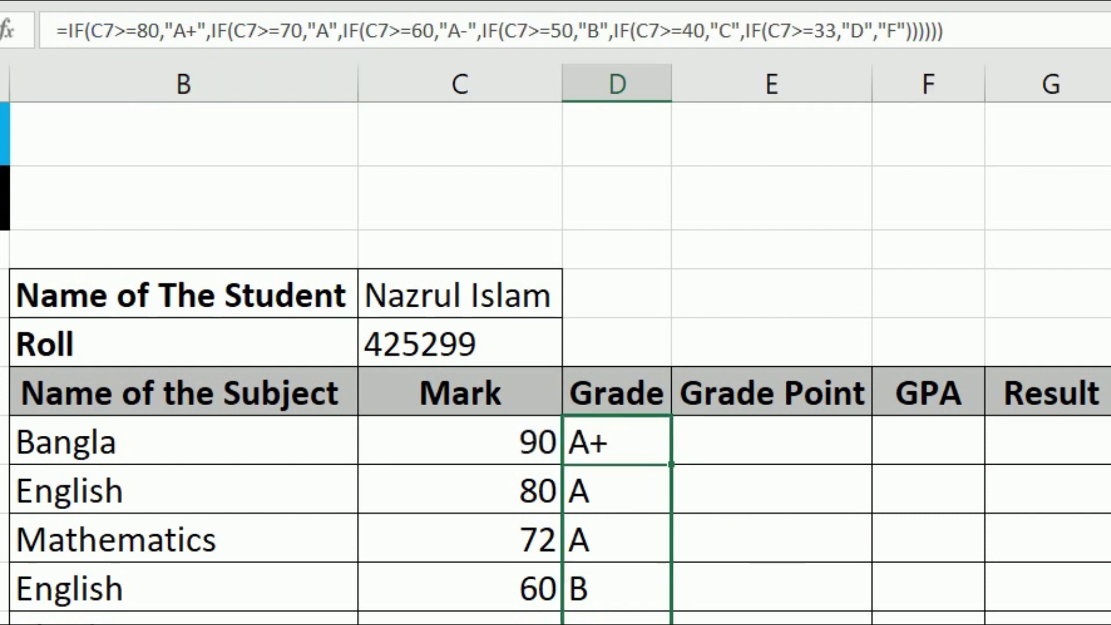
pyautogui.click(534, 499)
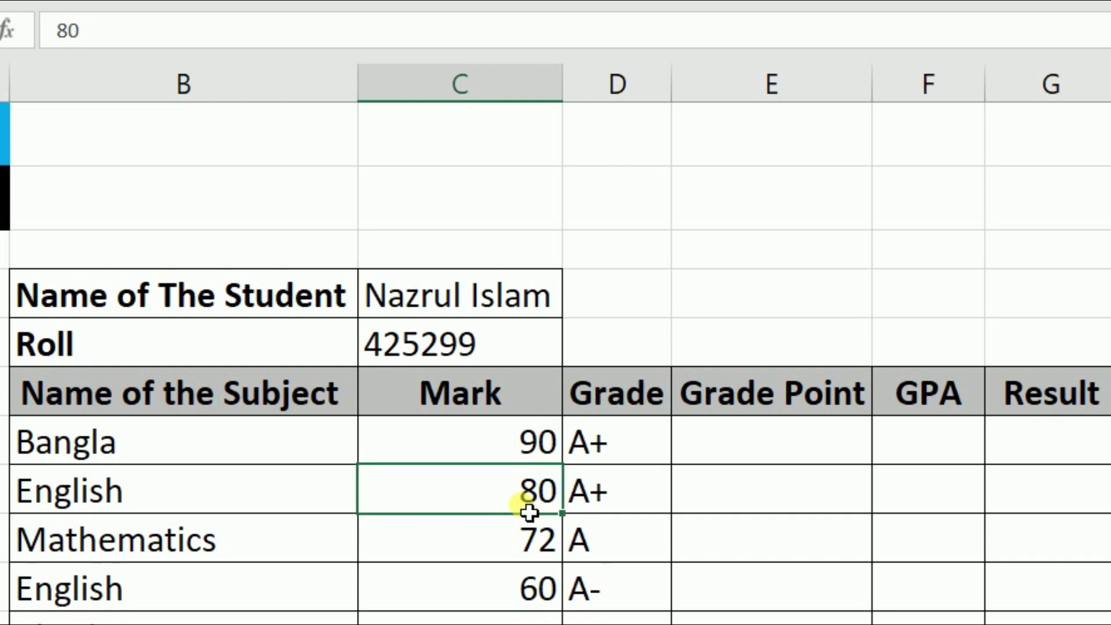
pyautogui.click(621, 448)
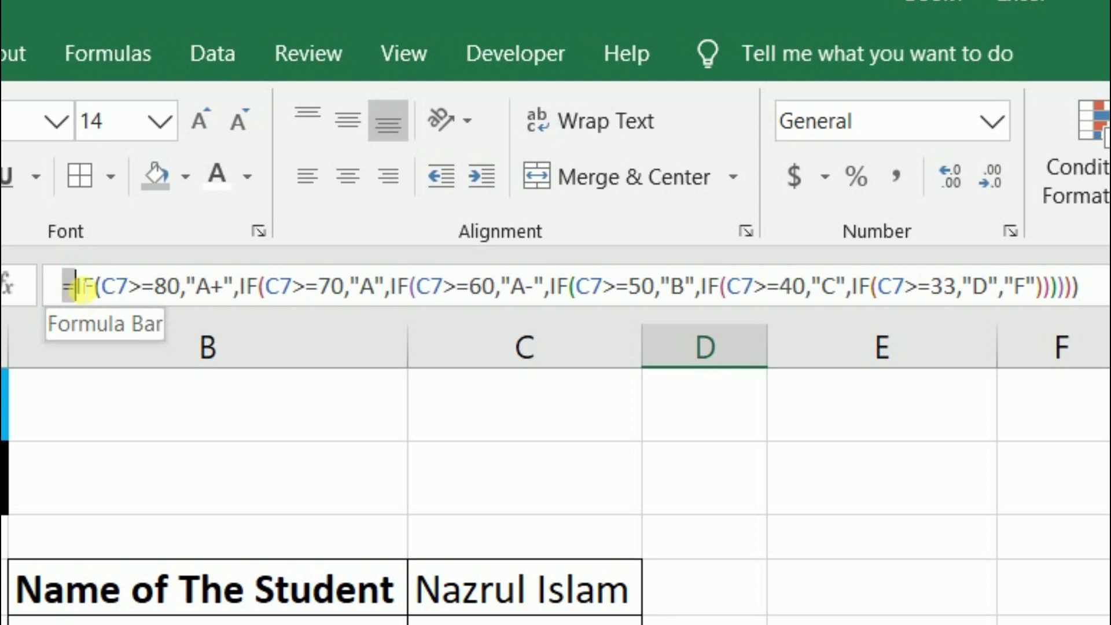
pyautogui.click(204, 131)
pyautogui.doubleClick(109, 287)
pyautogui.click(153, 287)
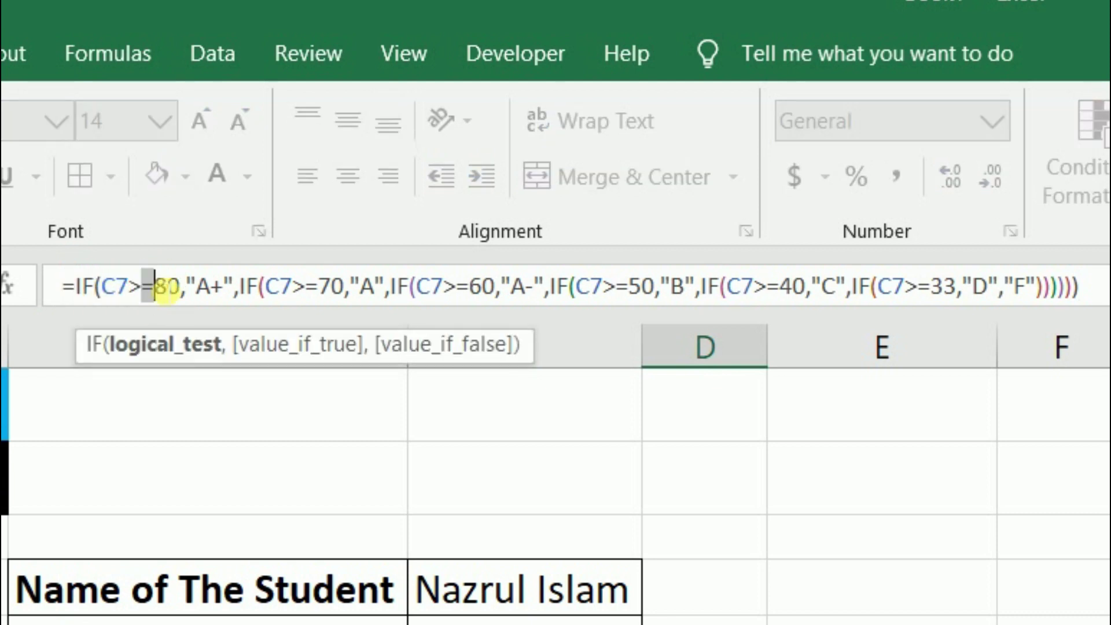
pyautogui.click(157, 295)
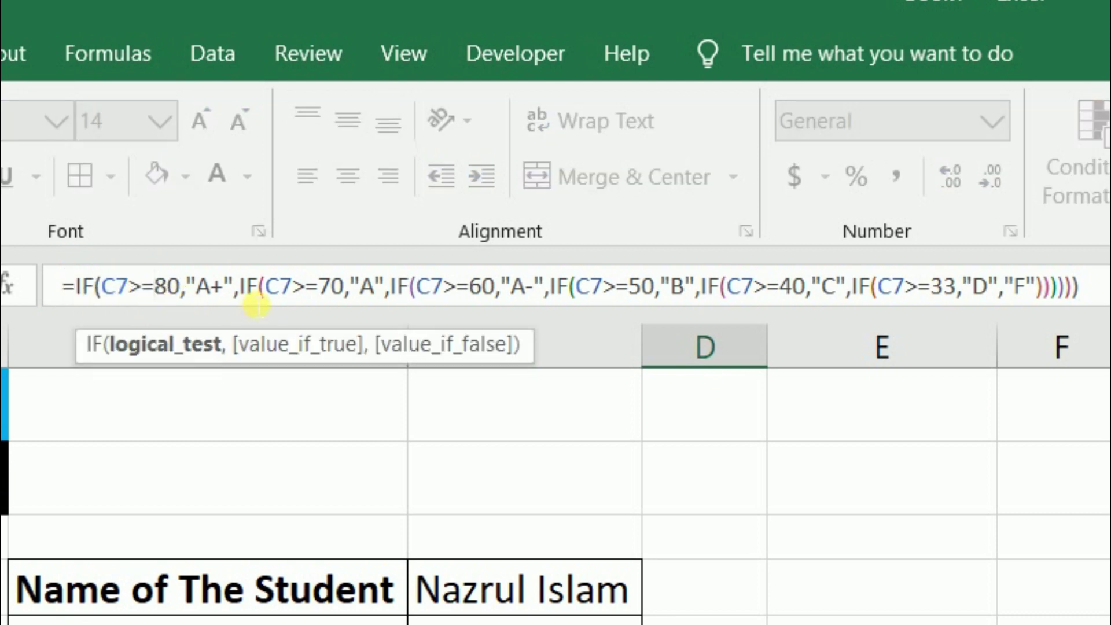
pyautogui.doubleClick(147, 301)
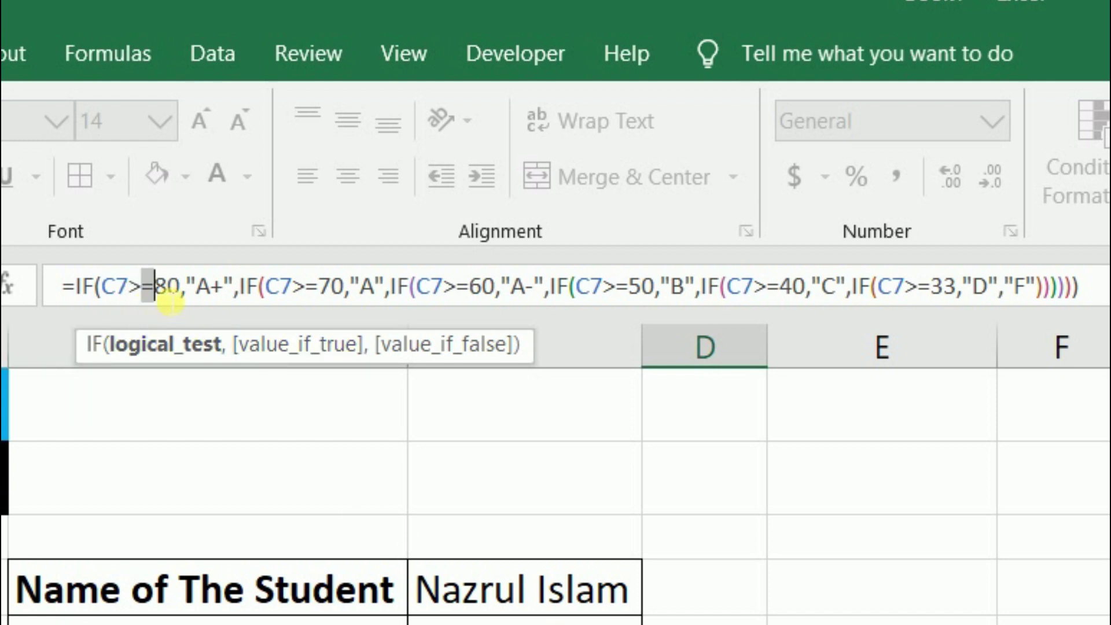
pyautogui.click(253, 298)
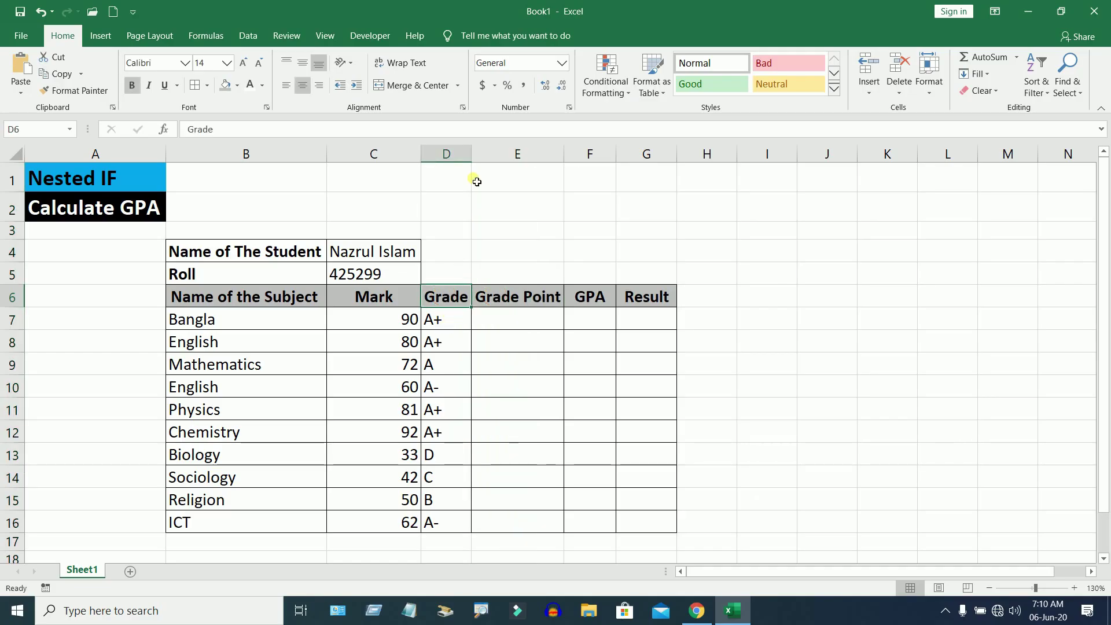
pyautogui.click(454, 154)
pyautogui.click(523, 154)
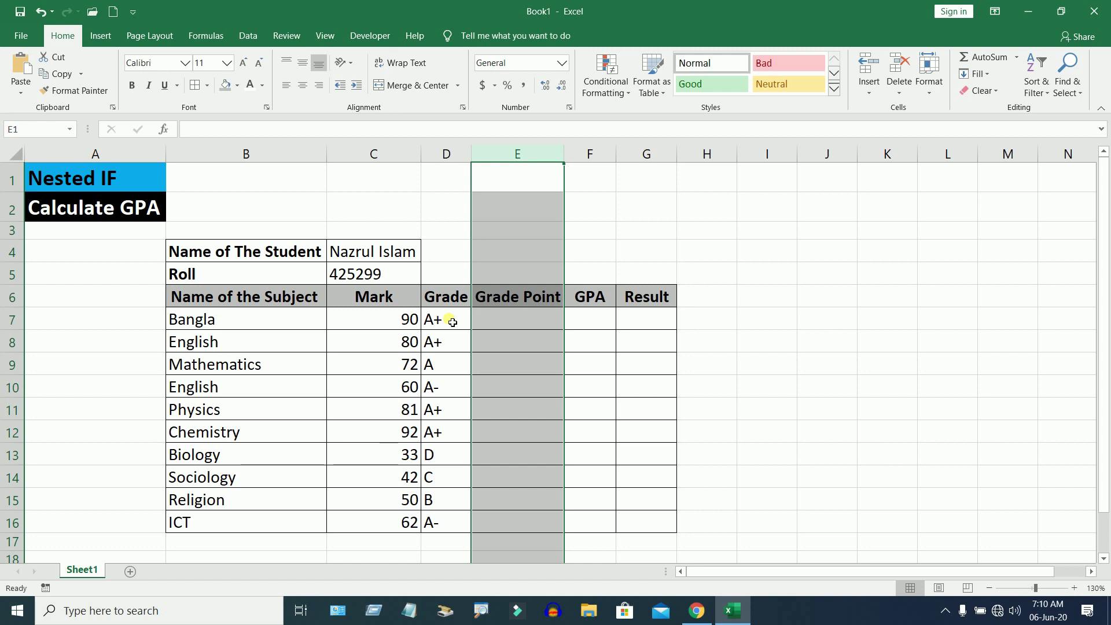
# - Select the full nested IF text from D7's formula bar, then start editing E7's formula
pyautogui.click(452, 323)
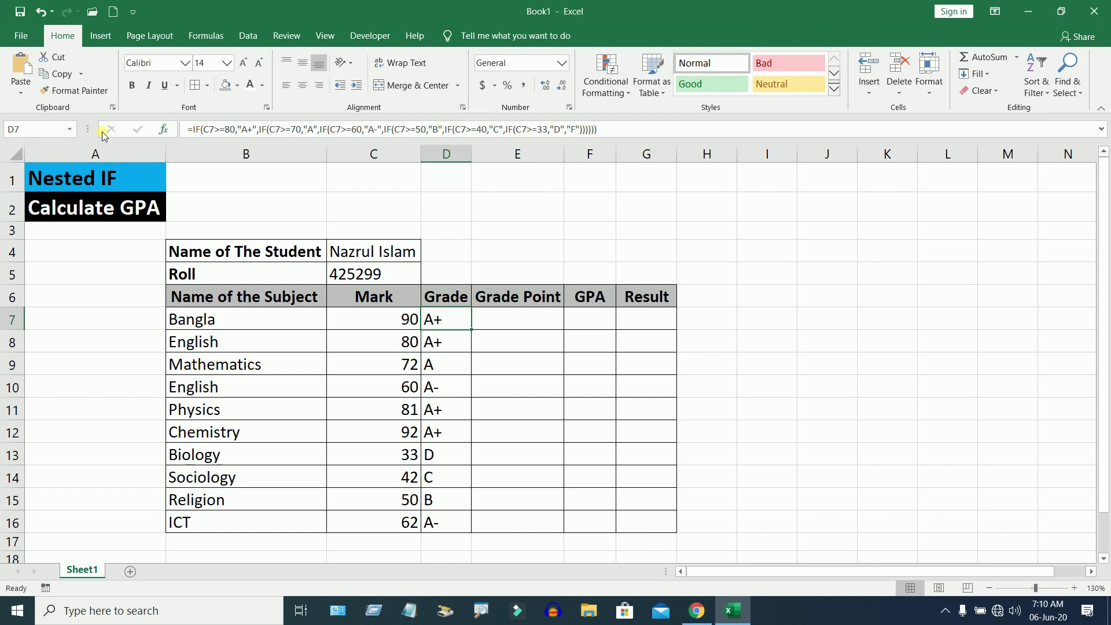
pyautogui.moveTo(615, 131); pyautogui.dragTo(184, 133)
pyautogui.hotkey('ctrl', 'c')
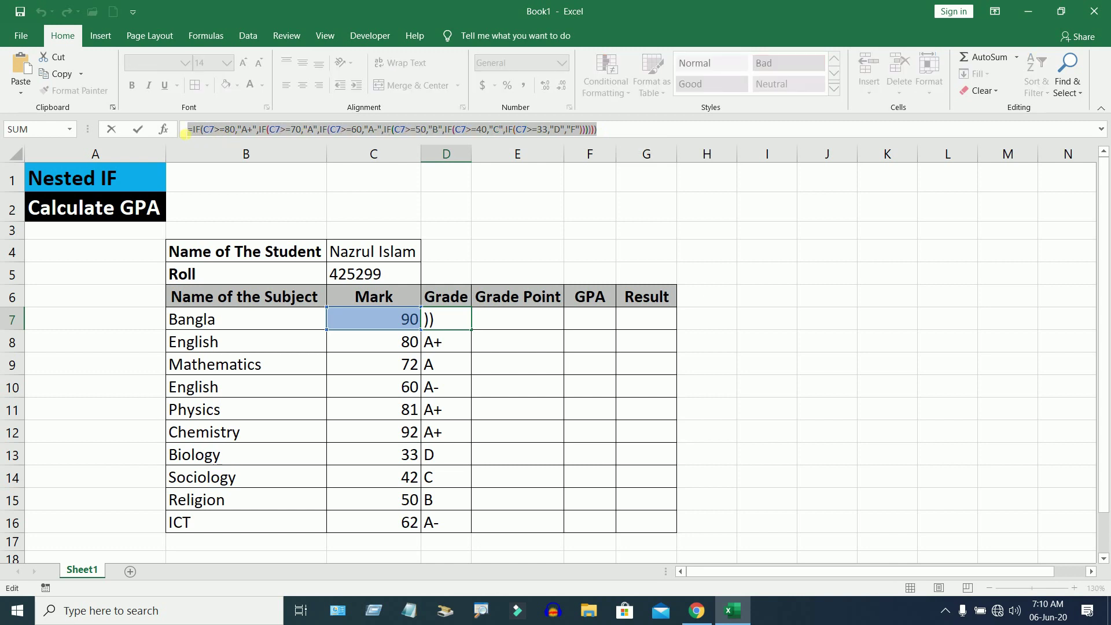
pyautogui.press('Return')
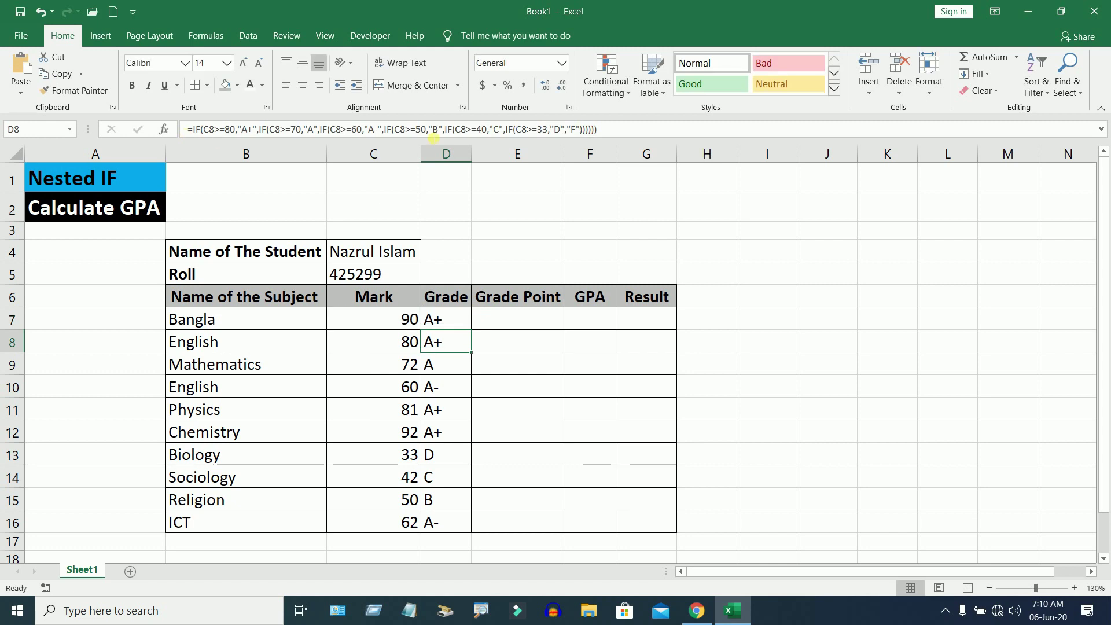
pyautogui.click(531, 329)
pyautogui.click(320, 131)
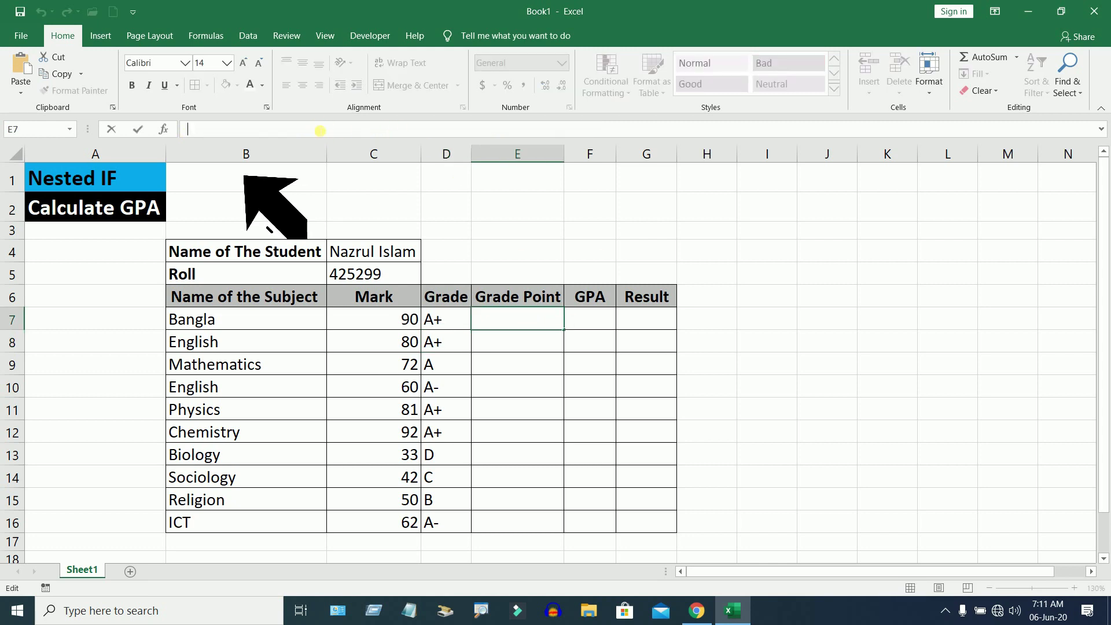
# - Paste the nested IF grade formula into E7 and change the A+, A and A- results to 5, 4 and 3.5
pyautogui.hotkey('ctrl', 'v')
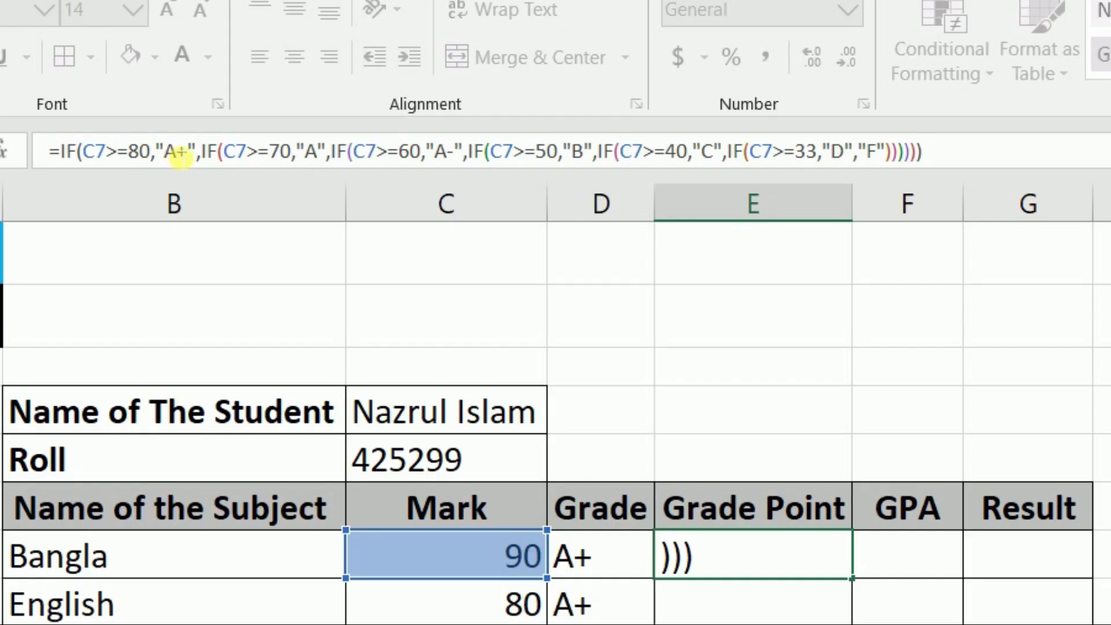
pyautogui.moveTo(242, 130); pyautogui.dragTo(250, 129)
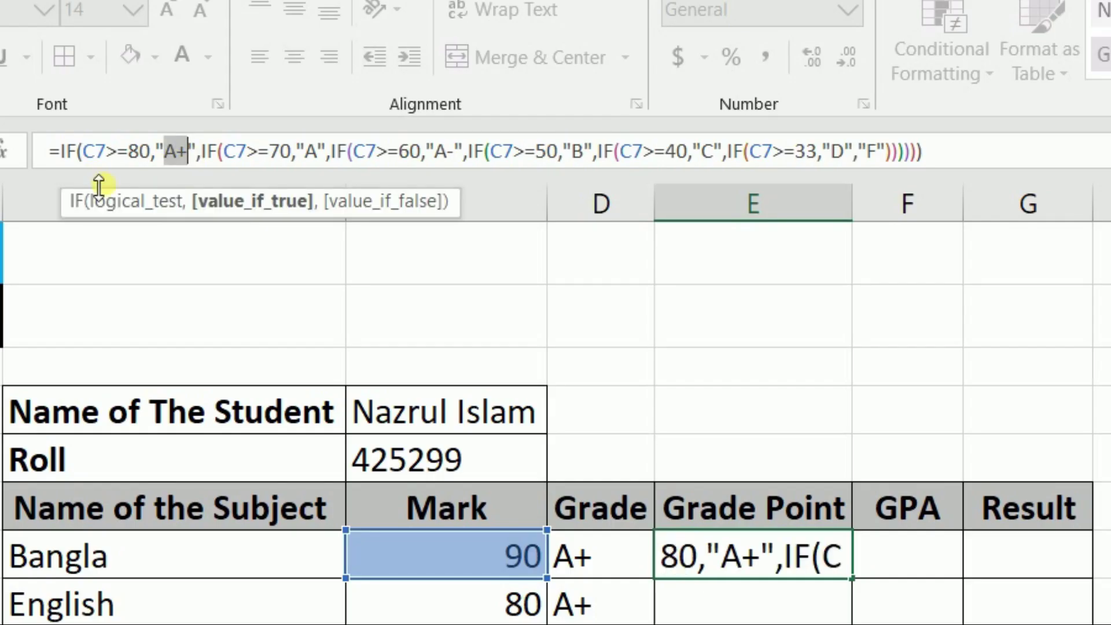
pyautogui.write('5')
pyautogui.press('Right')
pyautogui.press('BackSpace')
pyautogui.press('Left')
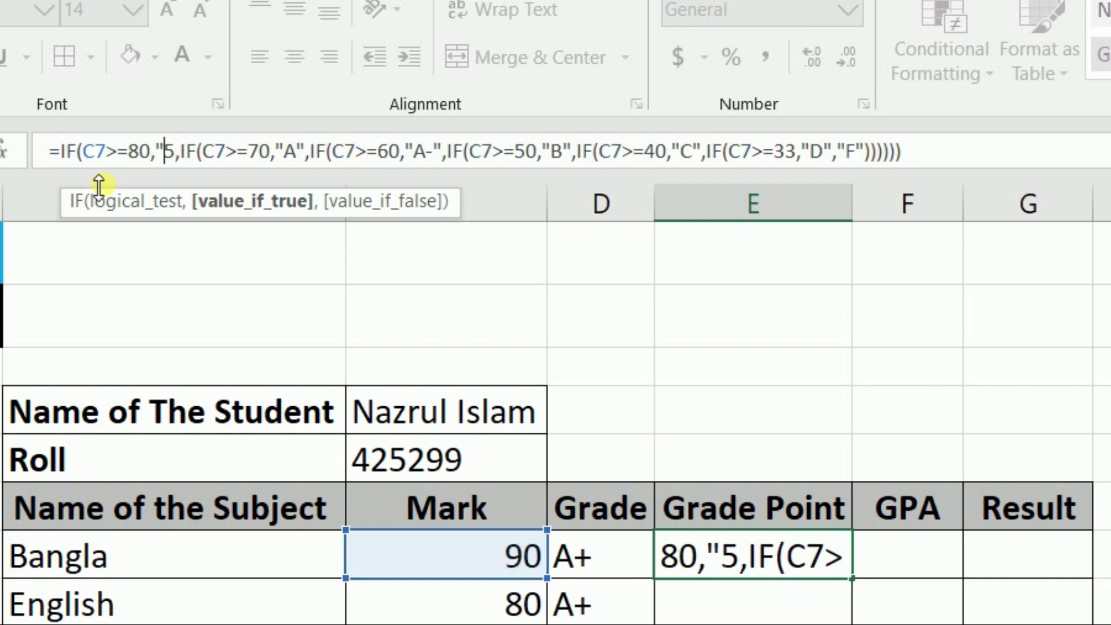
pyautogui.press('BackSpace')
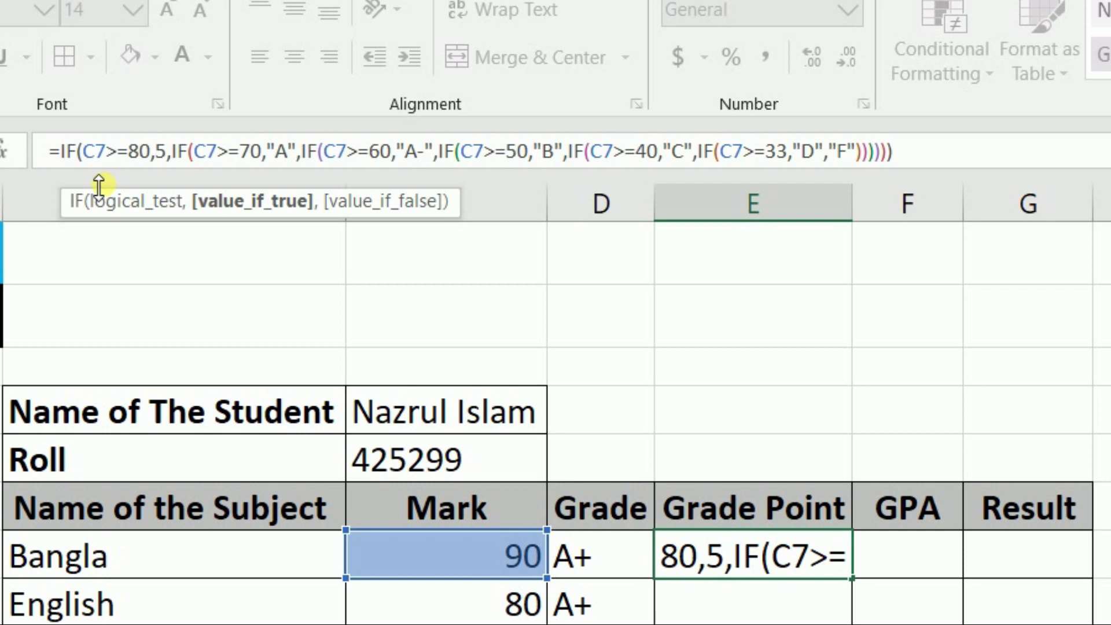
pyautogui.press('Right')
pyautogui.press('Right')
pyautogui.press('Right')
pyautogui.press('Right')
pyautogui.press('Right')
pyautogui.press('Right')
pyautogui.press('Right')
pyautogui.press('Right')
pyautogui.press('Right')
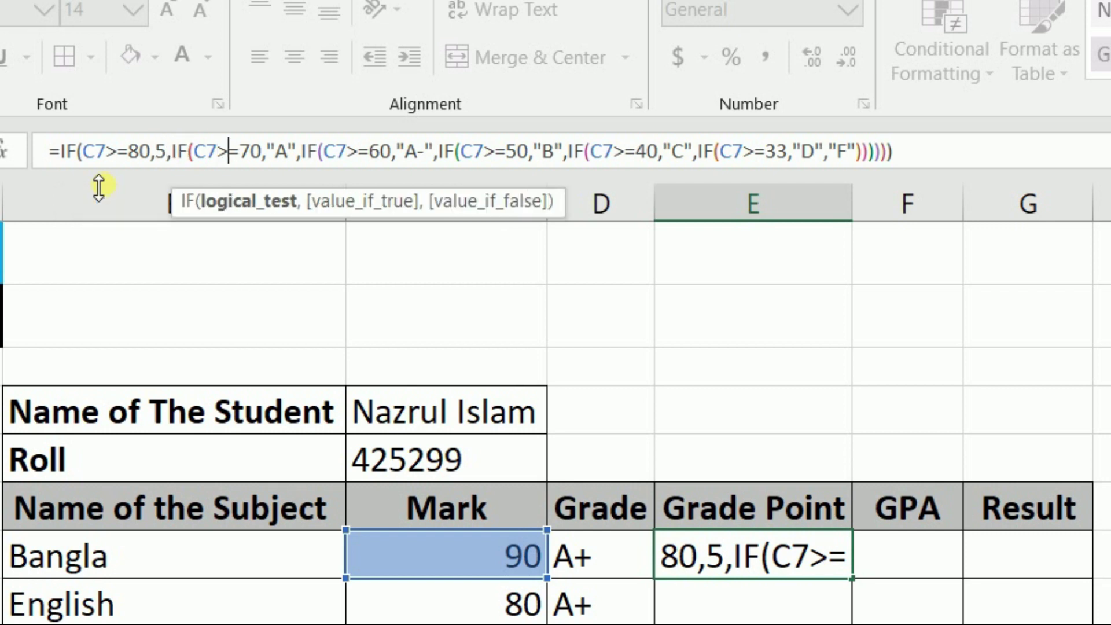
pyautogui.press('Right')
pyautogui.press('Right')
pyautogui.hotkey('shift', 'Right')
pyautogui.hotkey('shift', 'Right')
pyautogui.hotkey('shift', 'Right')
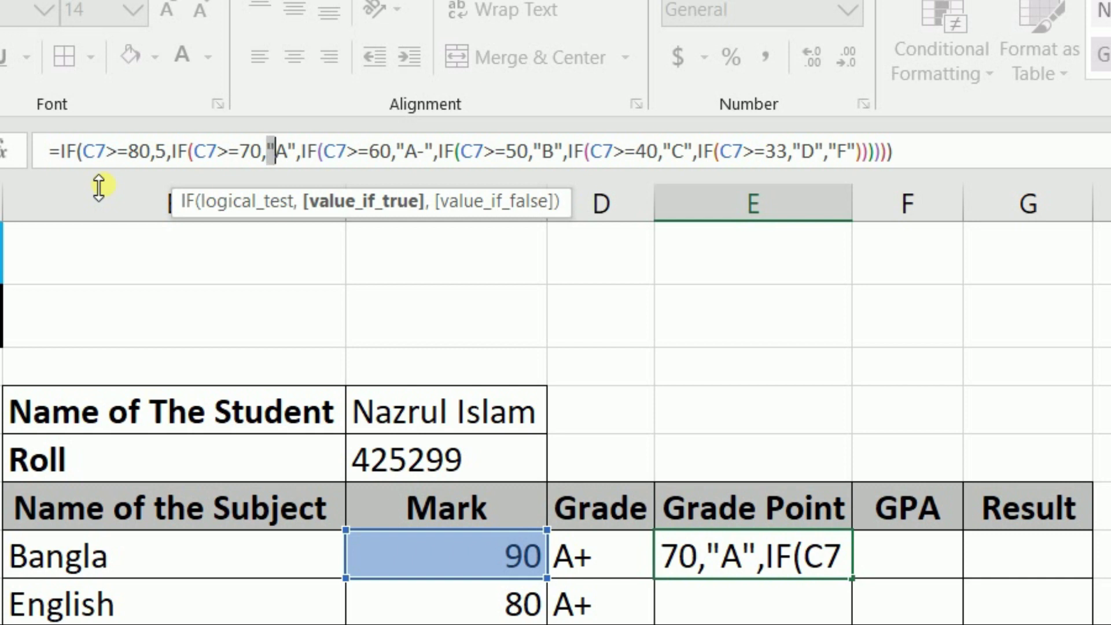
pyautogui.write('4')
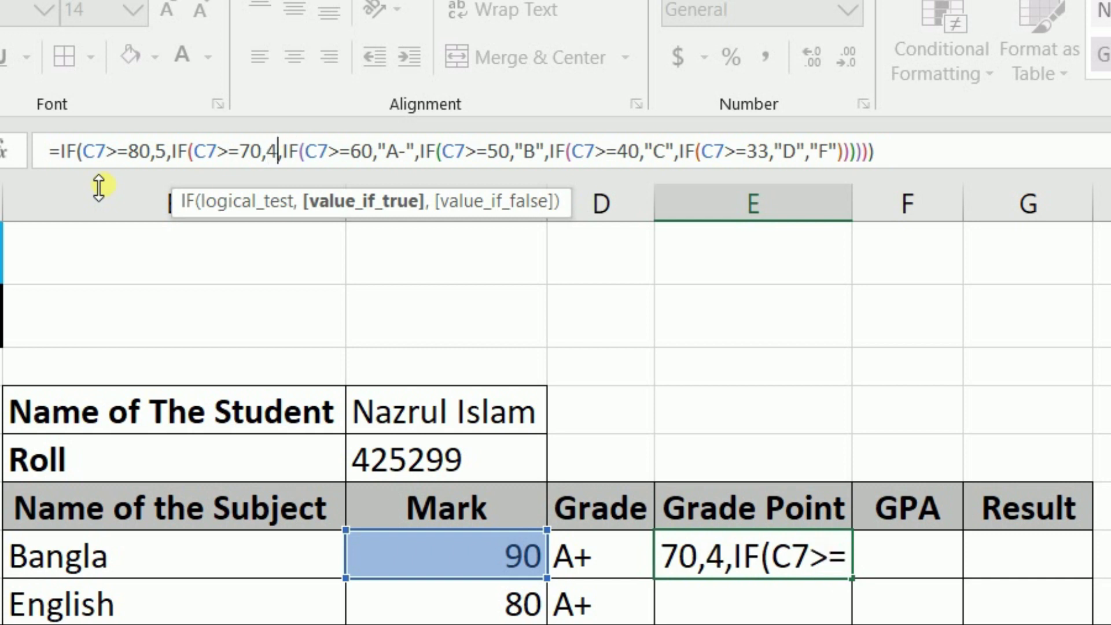
pyautogui.press('Right')
pyautogui.press('Right')
pyautogui.press('Right')
pyautogui.press('Right')
pyautogui.press('Right')
pyautogui.press('Right')
pyautogui.press('Right')
pyautogui.press('Right')
pyautogui.press('Right')
pyautogui.press('Right')
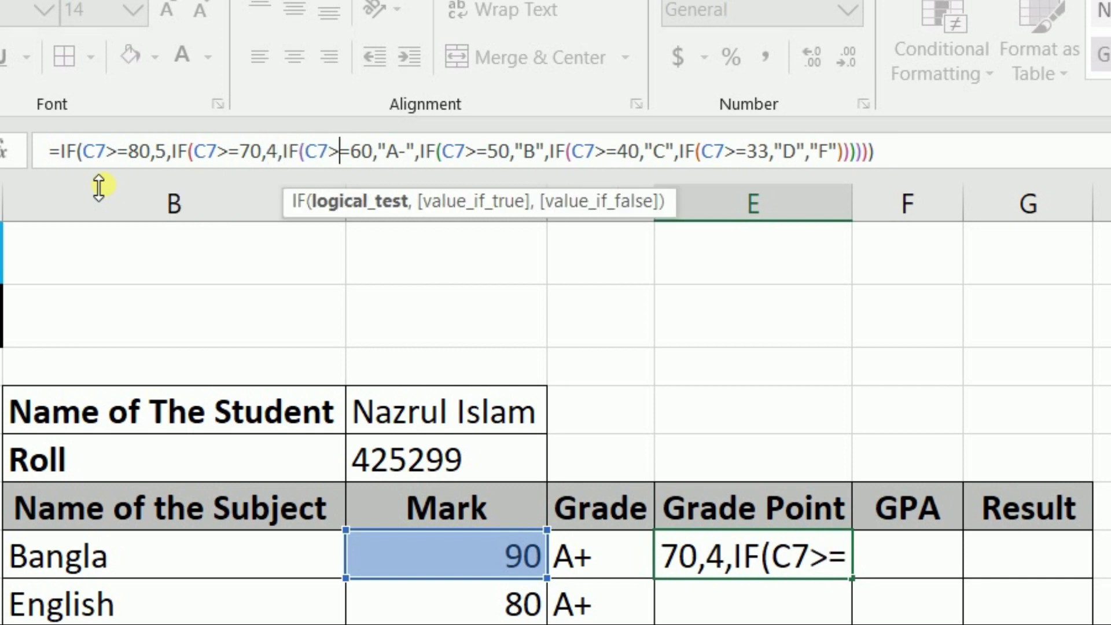
pyautogui.press('Right')
pyautogui.hotkey('shift', 'Right')
pyautogui.hotkey('shift', 'Right')
pyautogui.hotkey('shift', 'Right')
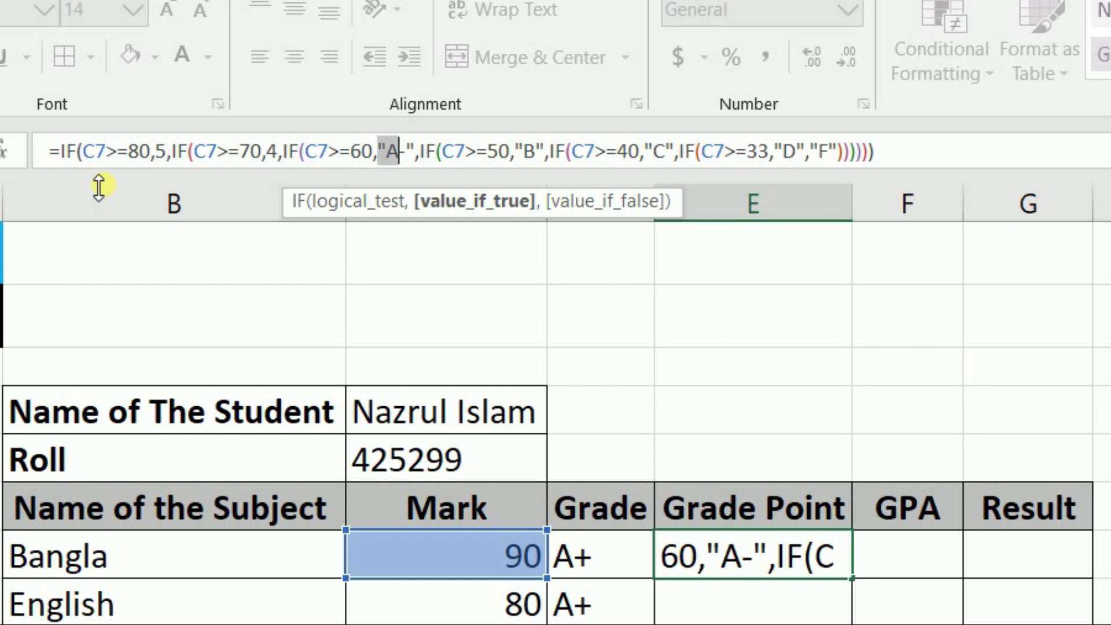
pyautogui.hotkey('shift', 'Right')
pyautogui.write('3.5')
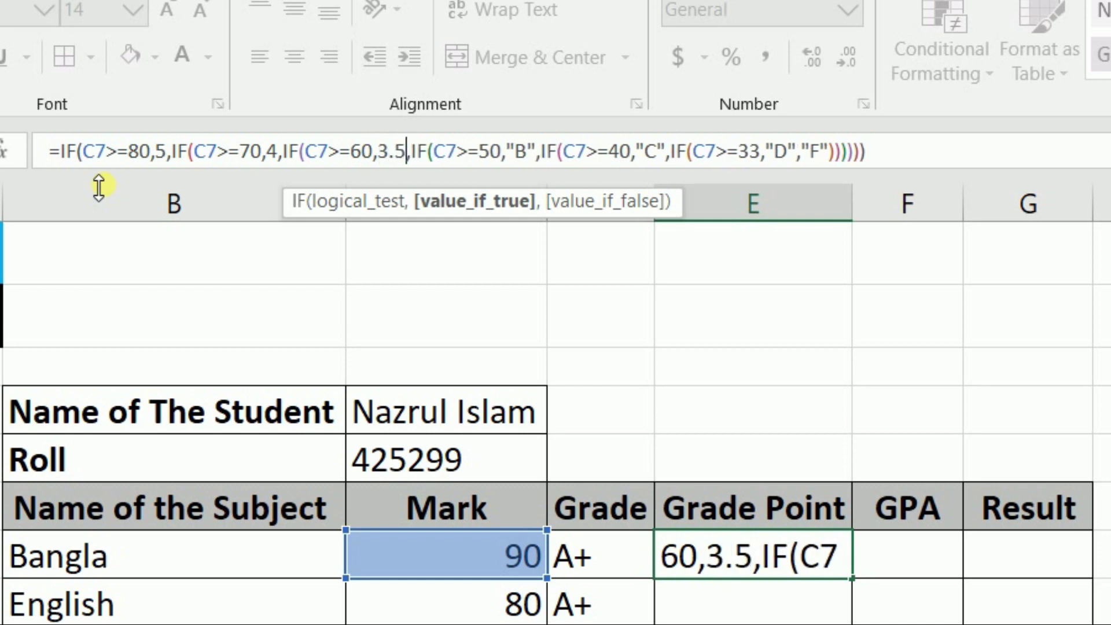
# - Replace the B, C, D and F results with 3, 2, 1 and 0, and commit the formula
pyautogui.press('Right')
pyautogui.press('Right')
pyautogui.press('Right')
pyautogui.press('Right')
pyautogui.press('Right')
pyautogui.press('Right')
pyautogui.press('Right')
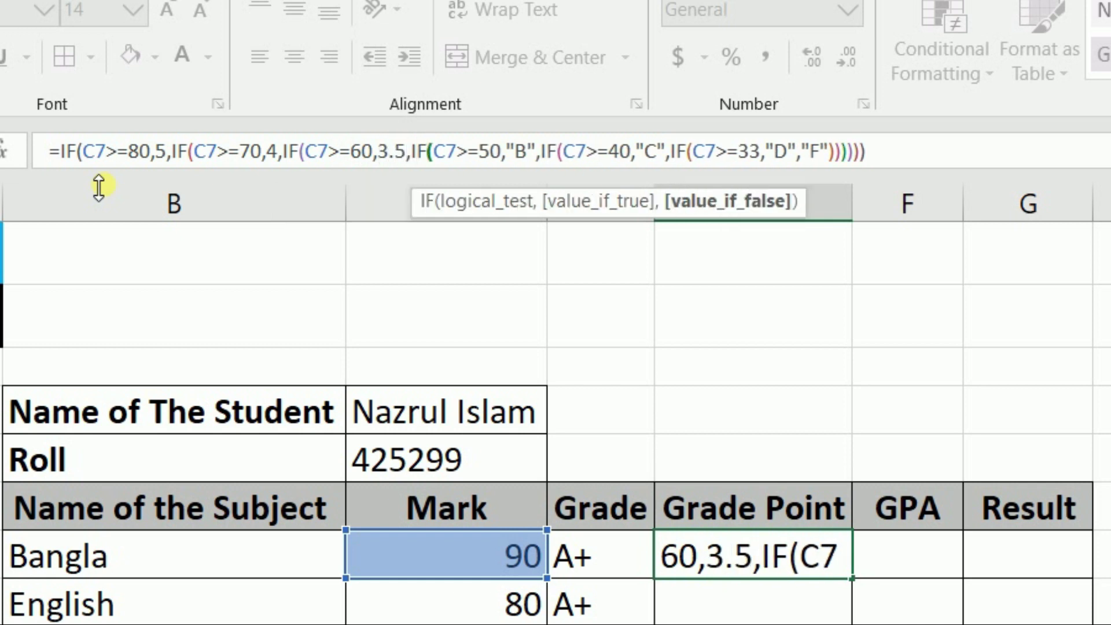
pyautogui.press('Right')
pyautogui.press('Right')
pyautogui.press('Right')
pyautogui.press('Right')
pyautogui.hotkey('shift', 'Right')
pyautogui.hotkey('shift', 'Right')
pyautogui.hotkey('shift', 'Right')
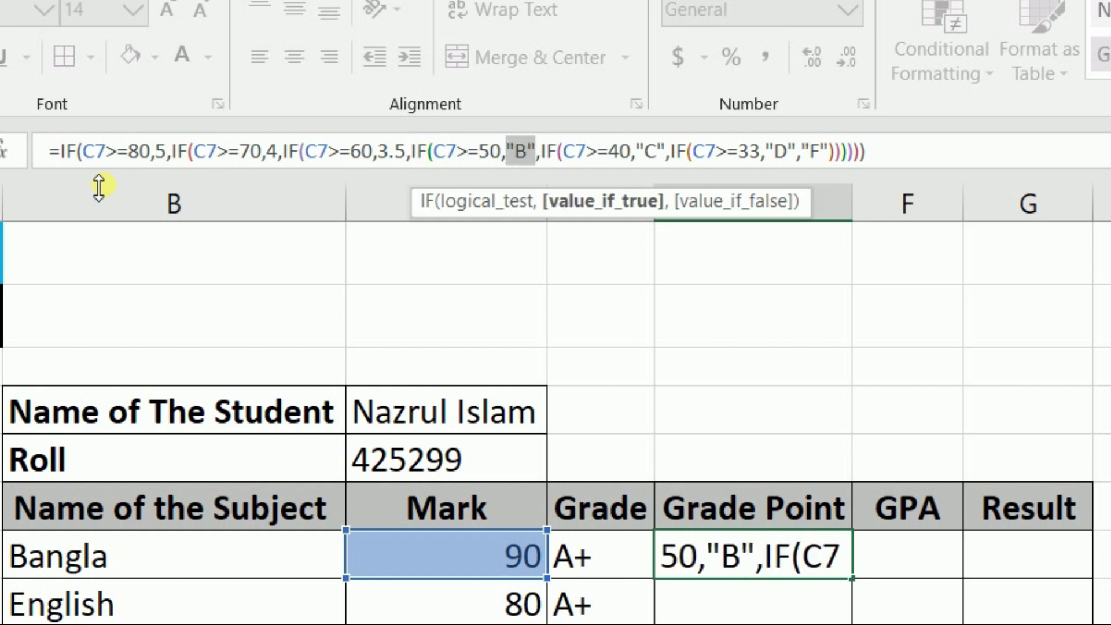
pyautogui.write('3')
pyautogui.press('Right')
pyautogui.press('Right')
pyautogui.press('Right')
pyautogui.press('Right')
pyautogui.press('Right')
pyautogui.press('Right')
pyautogui.press('Right')
pyautogui.press('Right')
pyautogui.press('Right')
pyautogui.press('Right')
pyautogui.press('Right')
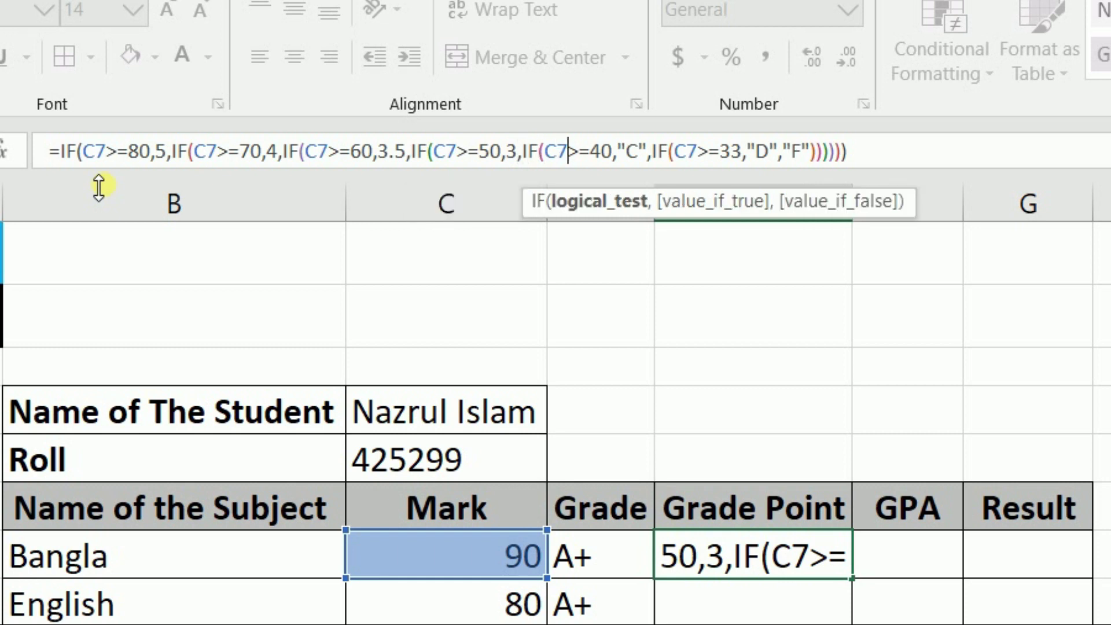
pyautogui.hotkey('shift', 'Right')
pyautogui.hotkey('shift', 'Right')
pyautogui.hotkey('shift', 'Right')
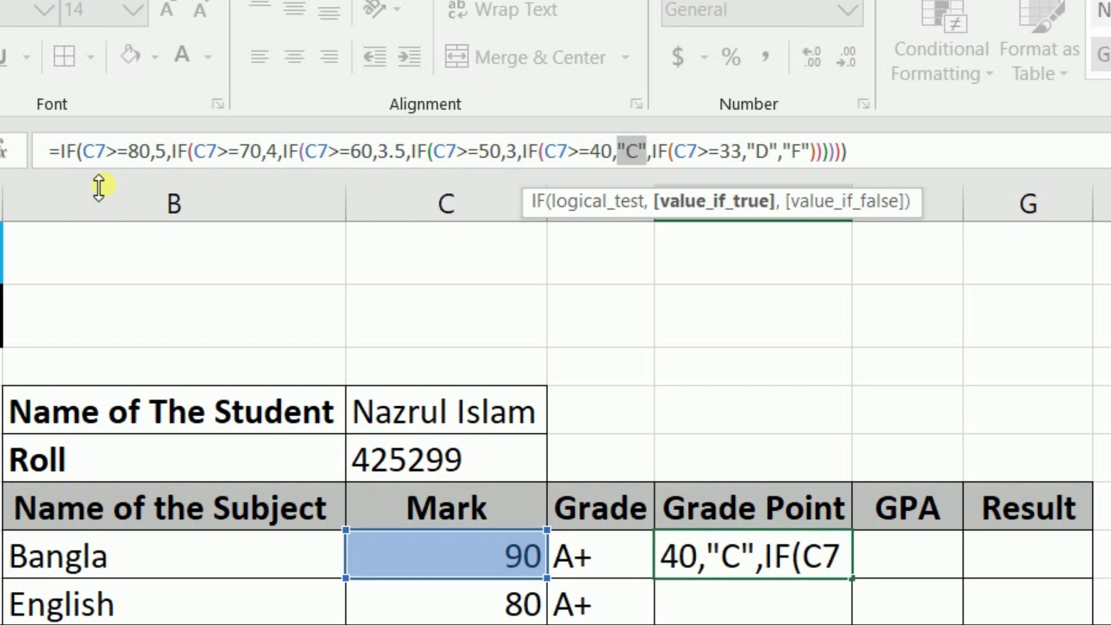
pyautogui.write('2')
pyautogui.press('Right')
pyautogui.press('Right')
pyautogui.press('Right')
pyautogui.press('Right')
pyautogui.press('Right')
pyautogui.press('Right')
pyautogui.press('Right')
pyautogui.press('Right')
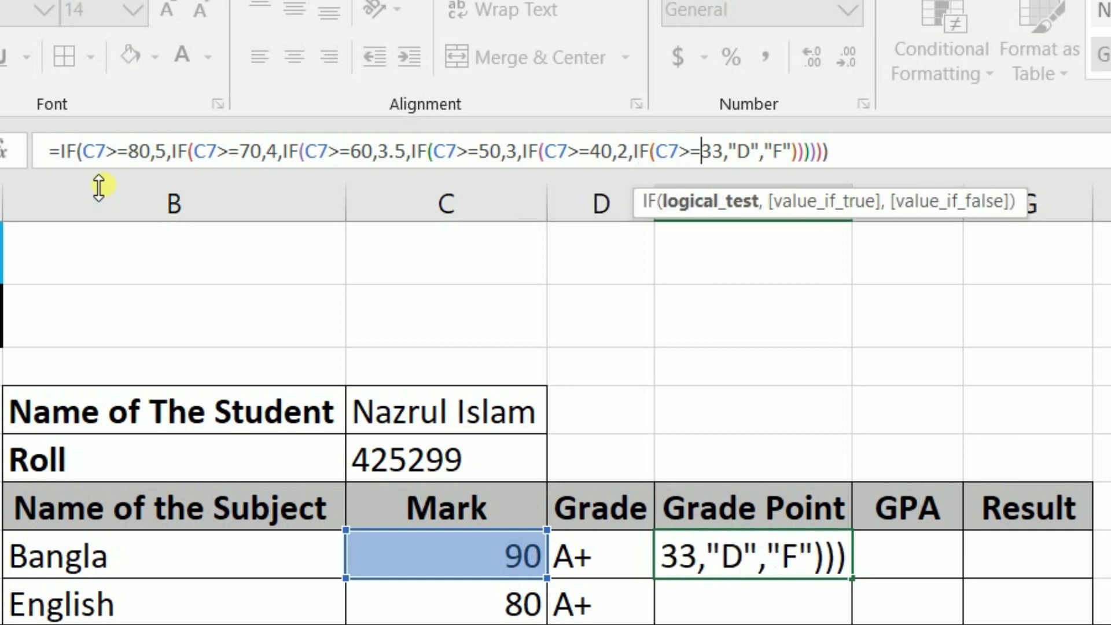
pyautogui.press('Right')
pyautogui.press('Right')
pyautogui.press('Right')
pyautogui.hotkey('shift', 'Right')
pyautogui.hotkey('shift', 'Right')
pyautogui.hotkey('shift', 'Right')
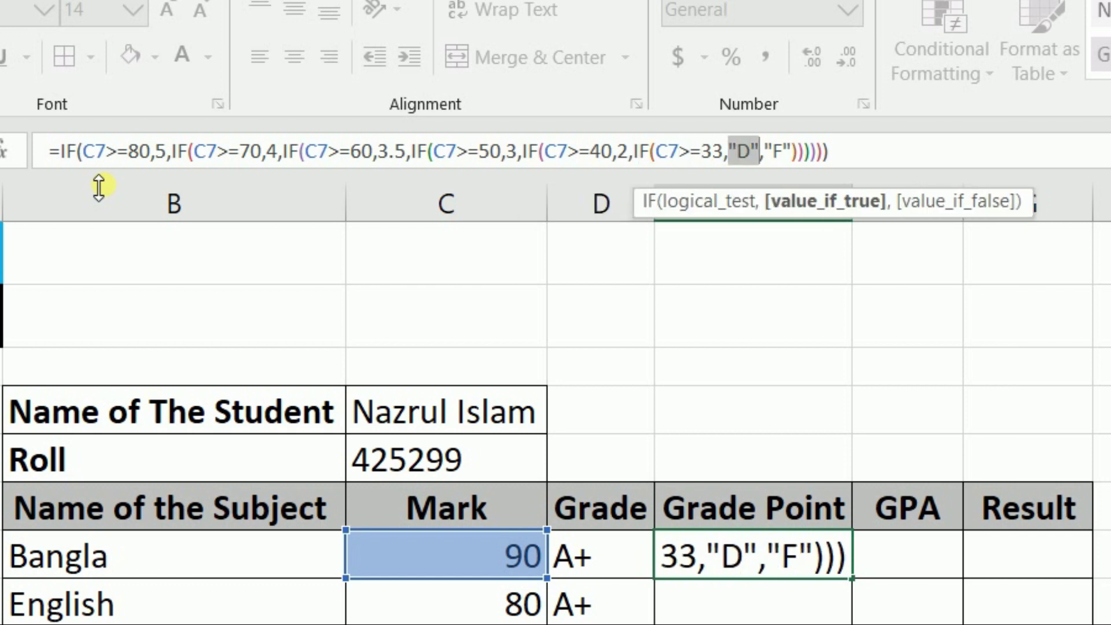
pyautogui.write('1')
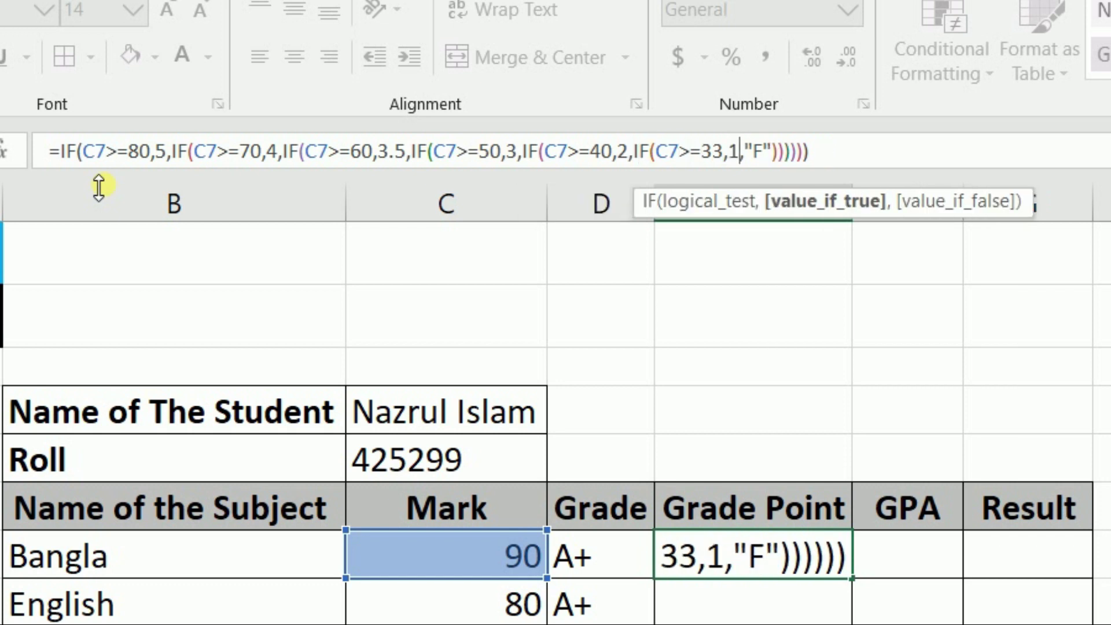
pyautogui.press('Right')
pyautogui.hotkey('shift', 'Right')
pyautogui.hotkey('shift', 'Right')
pyautogui.hotkey('shift', 'Right')
pyautogui.write('0')
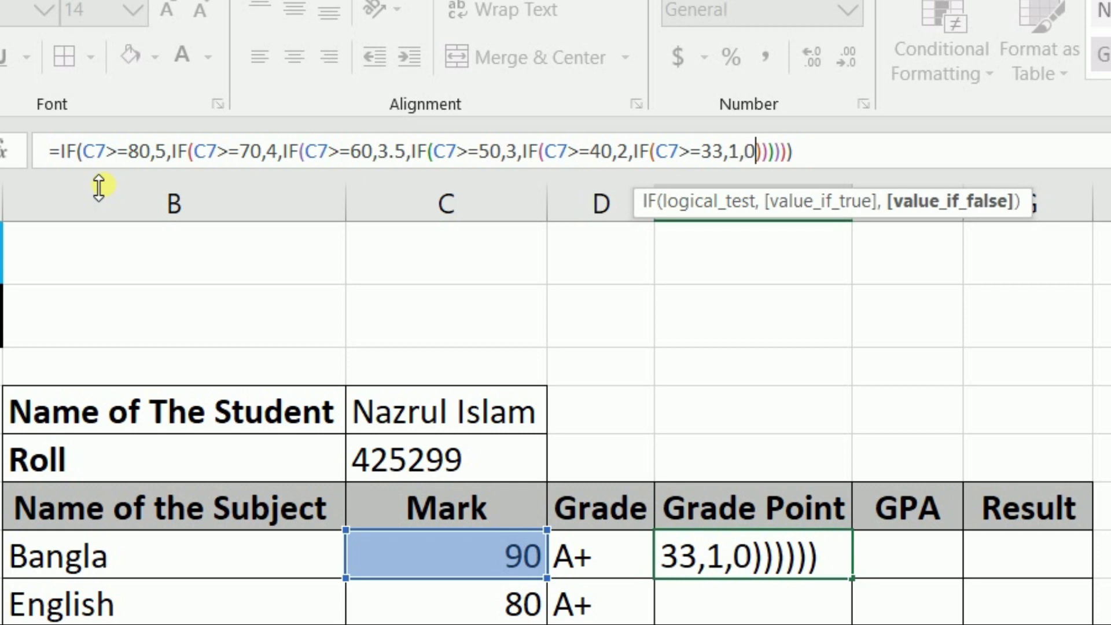
pyautogui.press('Return')
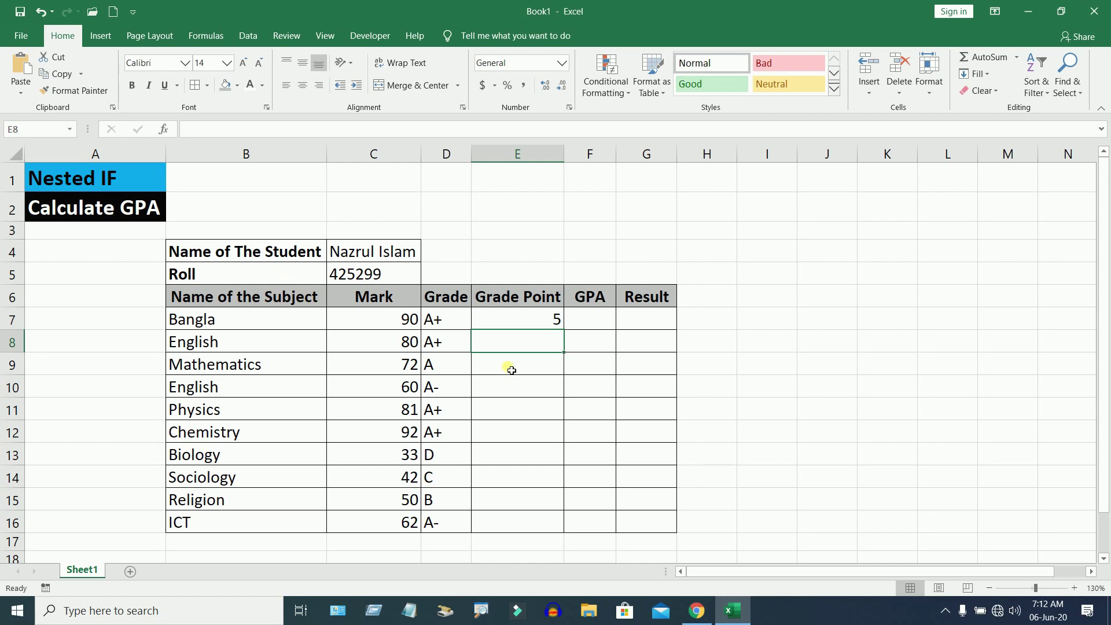
# - Copy the E7 grade point formula down through E16
pyautogui.click(524, 319)
pyautogui.click(434, 317)
pyautogui.click(539, 318)
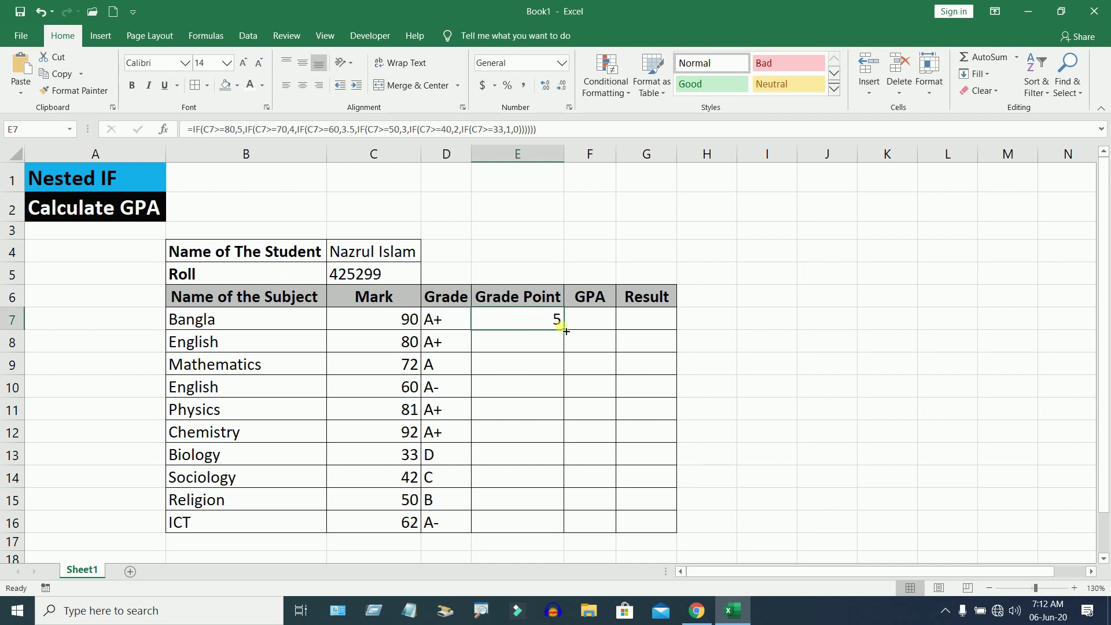
pyautogui.doubleClick(564, 333)
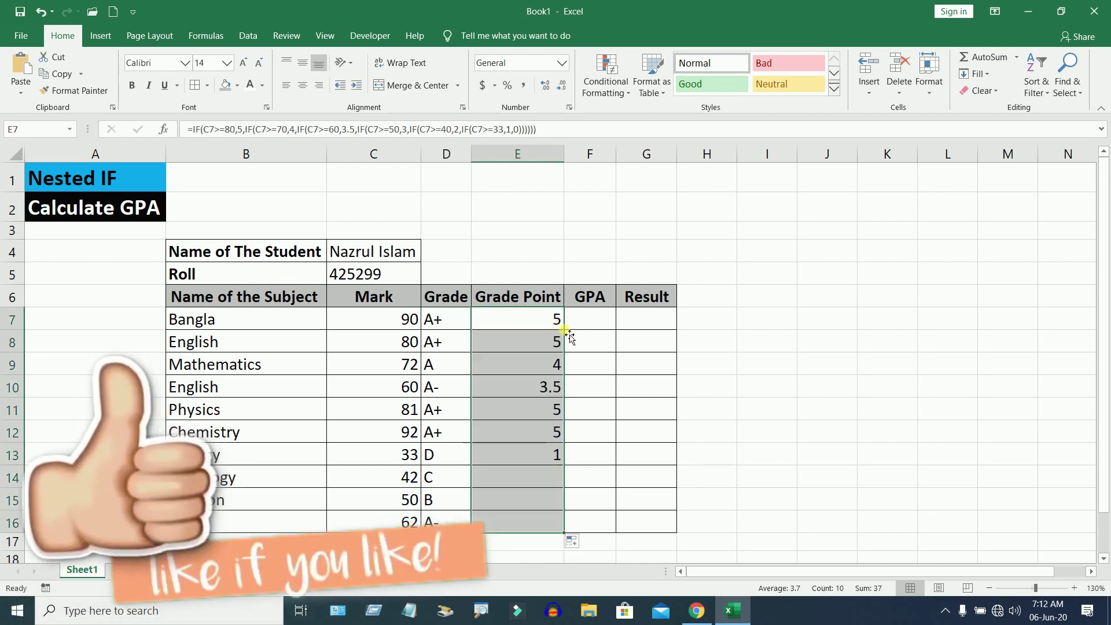
pyautogui.click(528, 318)
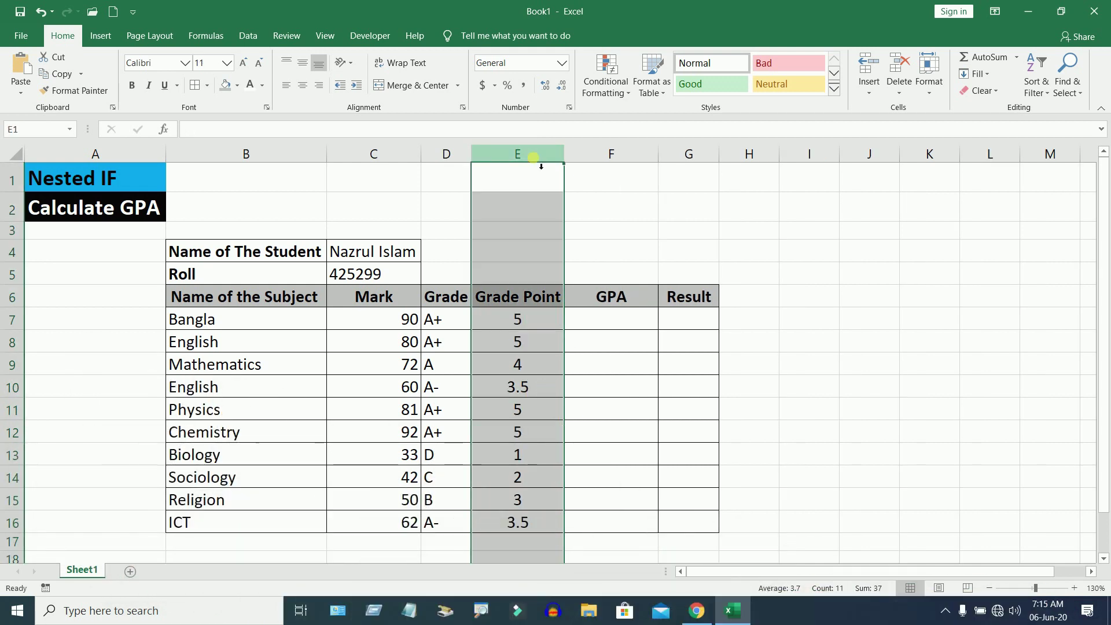
# - Select the GPA cells F7 through F16
pyautogui.click(617, 156)
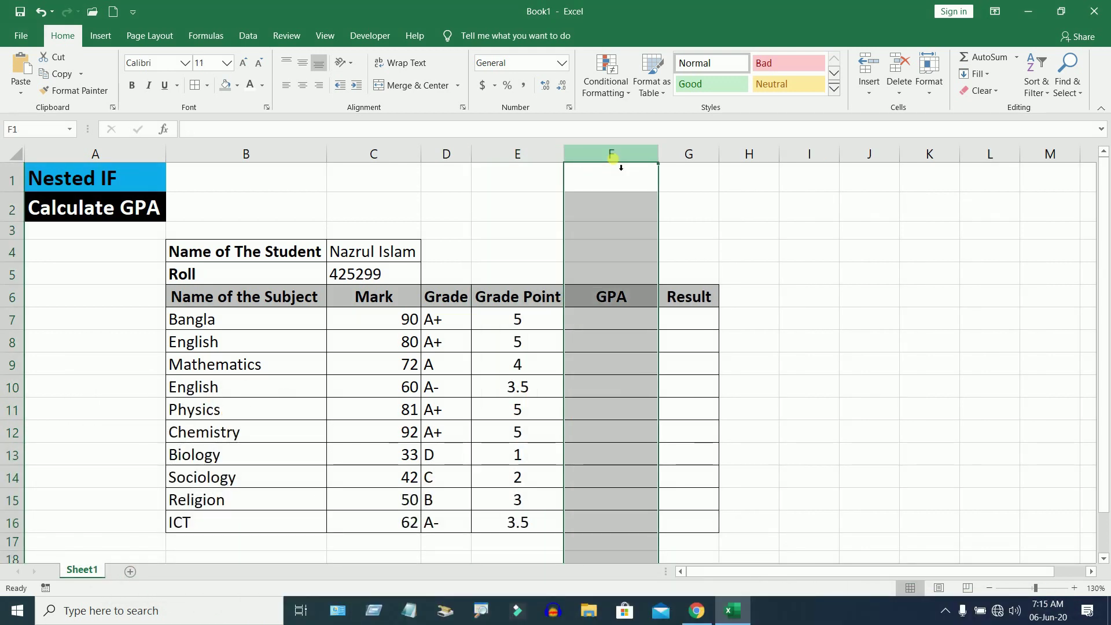
pyautogui.click(620, 325)
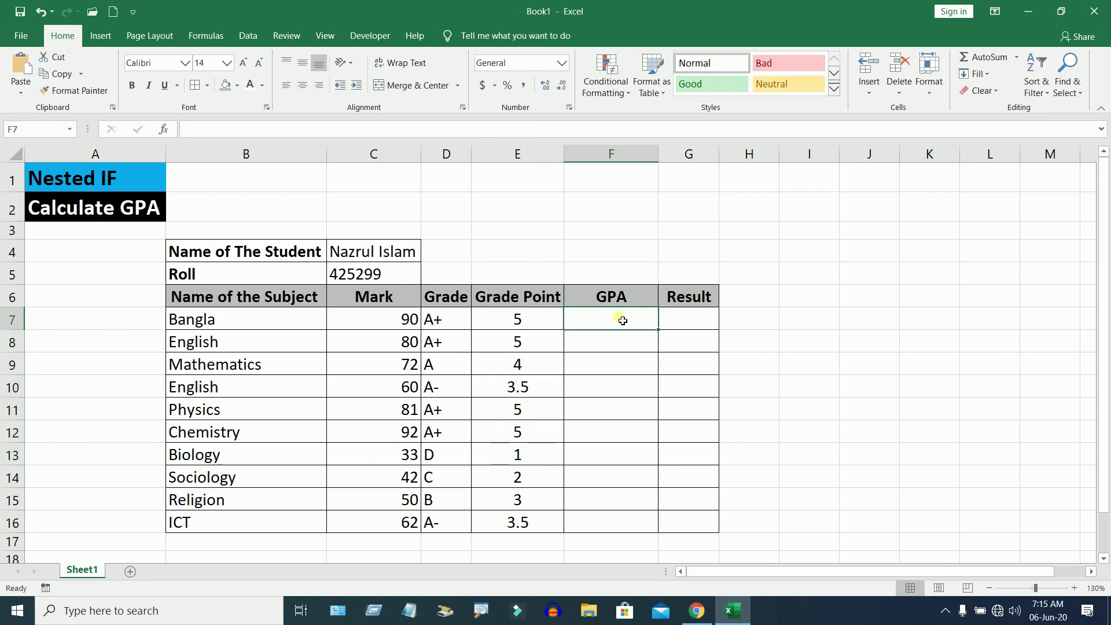
pyautogui.moveTo(622, 320); pyautogui.dragTo(615, 524)
# - Merge F7:F16 and enter =AVERAGE(E7:E16) as the GPA
pyautogui.click(415, 86)
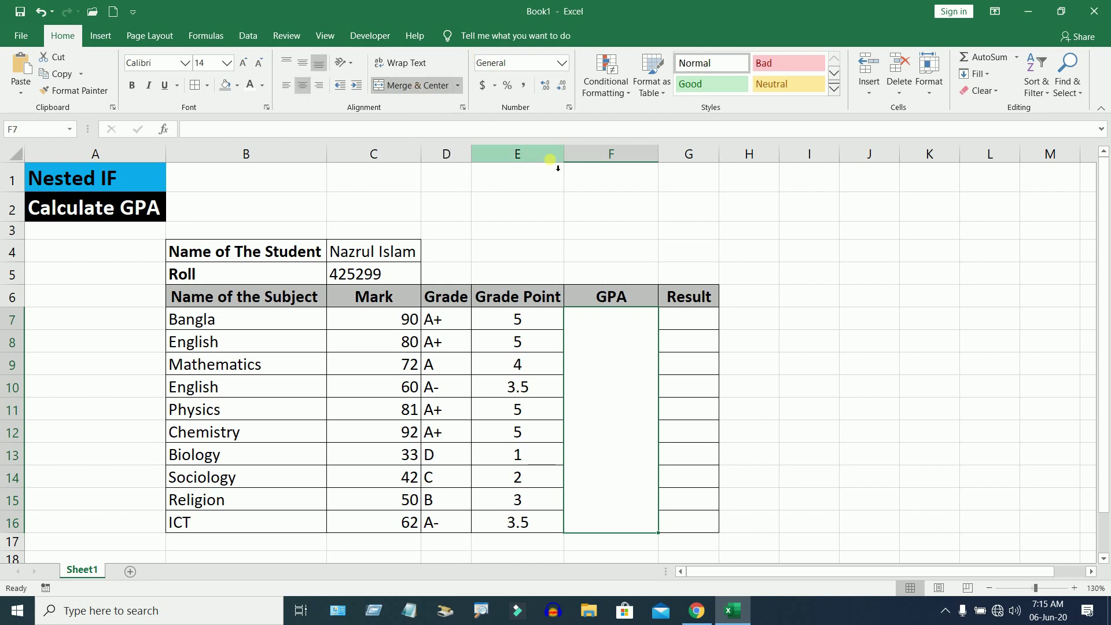
pyautogui.write('=')
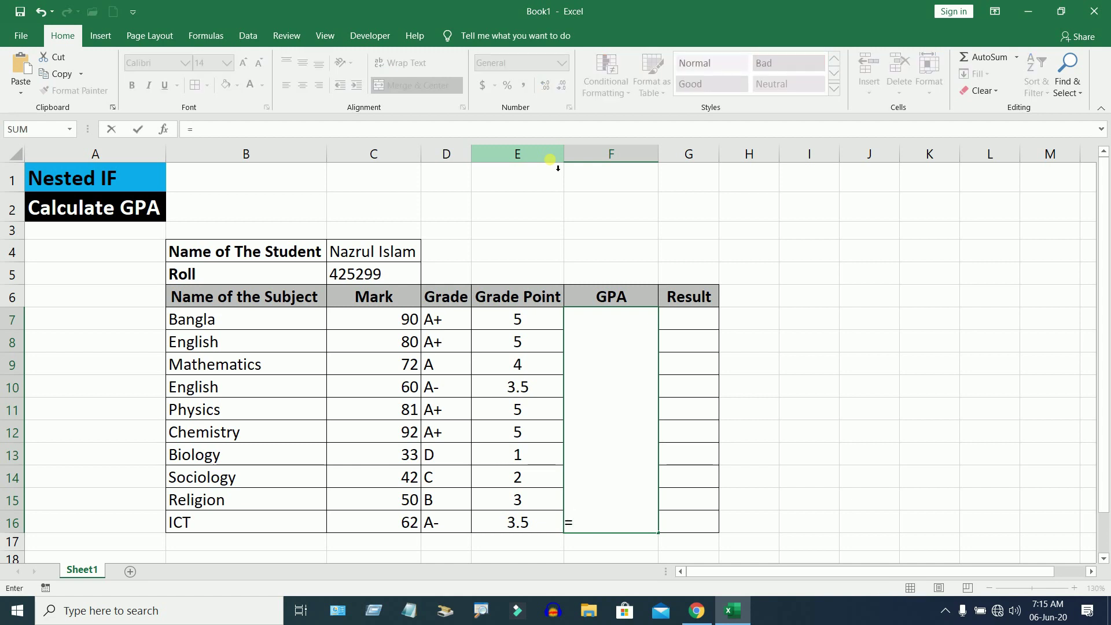
pyautogui.write('AVERAGE')
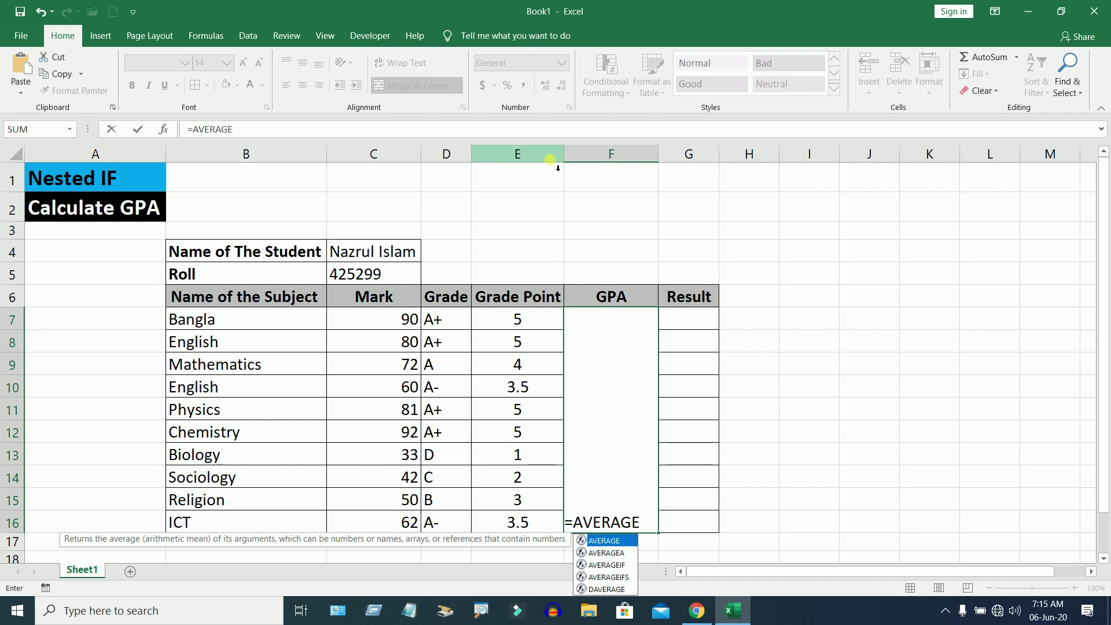
pyautogui.write('(')
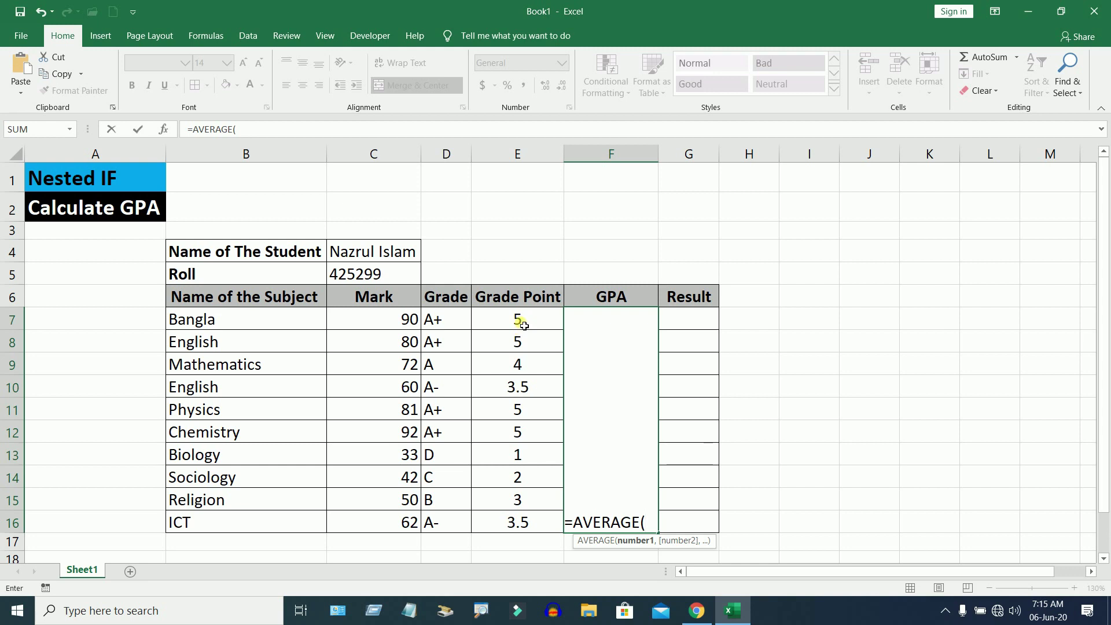
pyautogui.moveTo(520, 320); pyautogui.dragTo(504, 524)
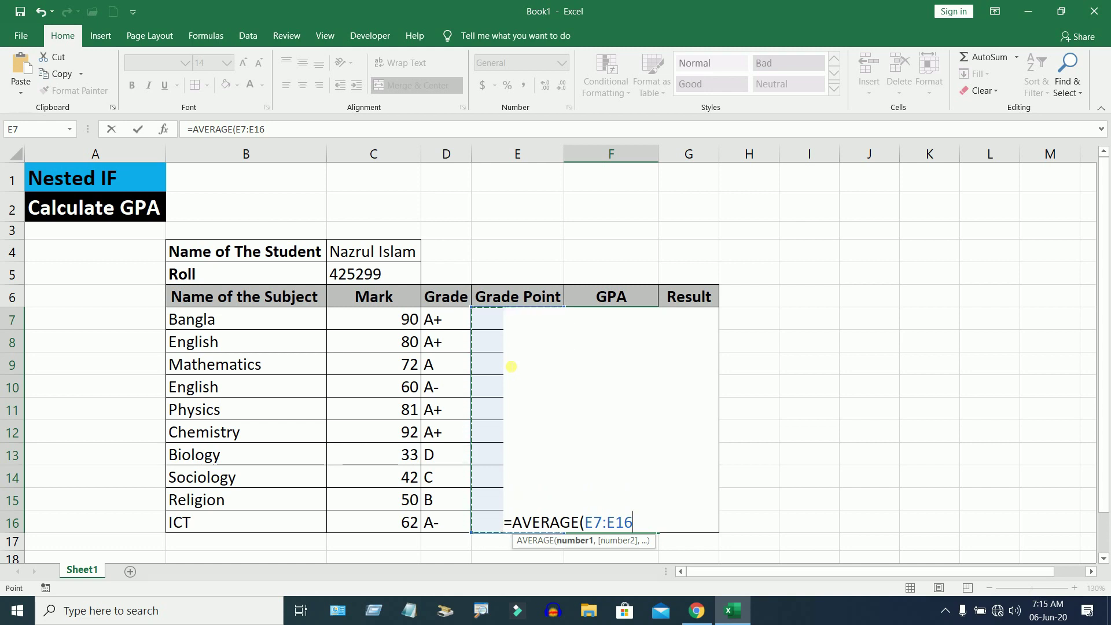
pyautogui.write(')')
pyautogui.press('Return')
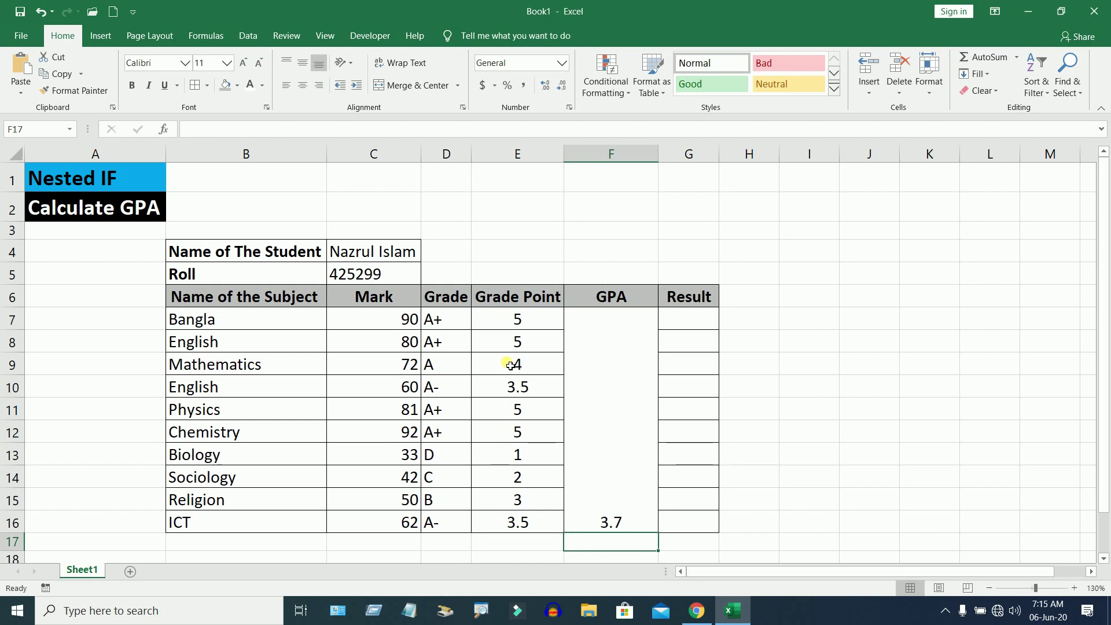
# - Make the merged GPA value bold and vertically centred
pyautogui.click(599, 396)
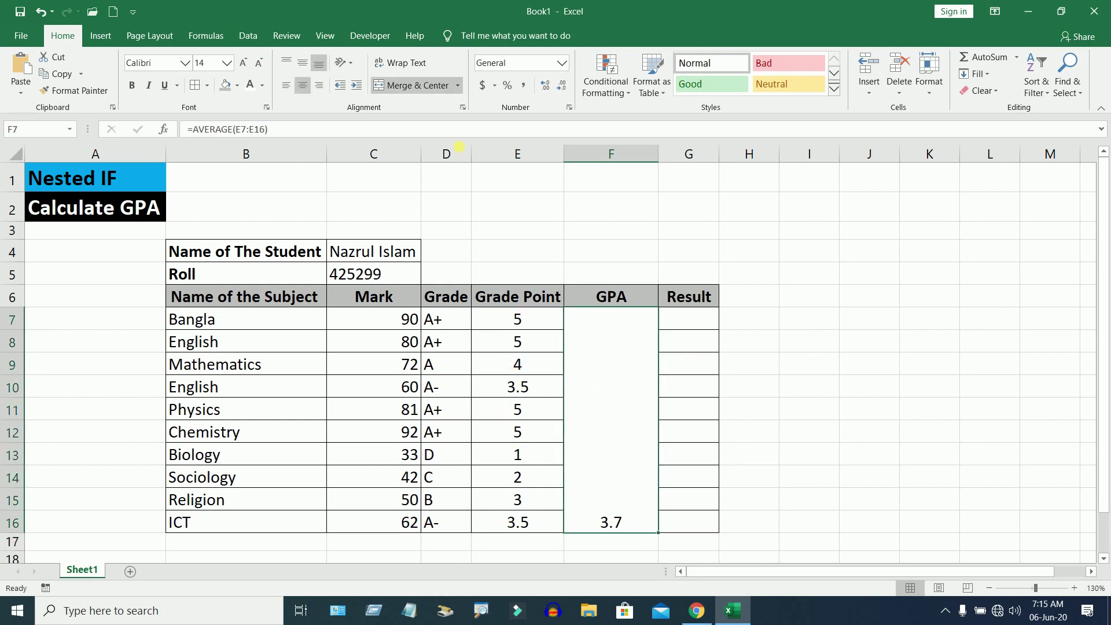
pyautogui.click(304, 65)
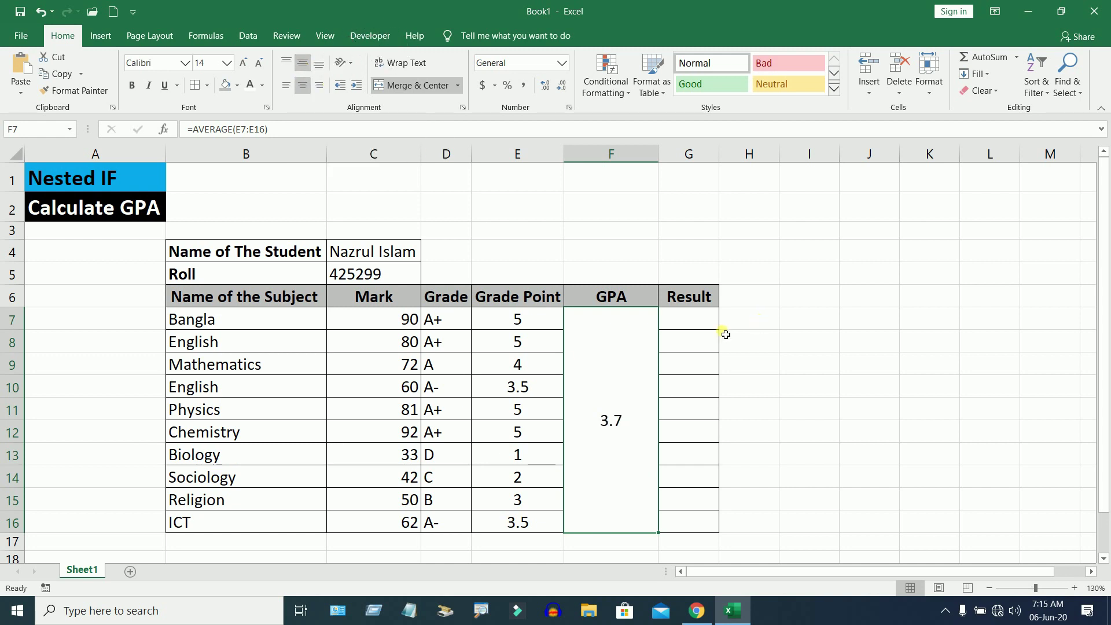
pyautogui.click(132, 85)
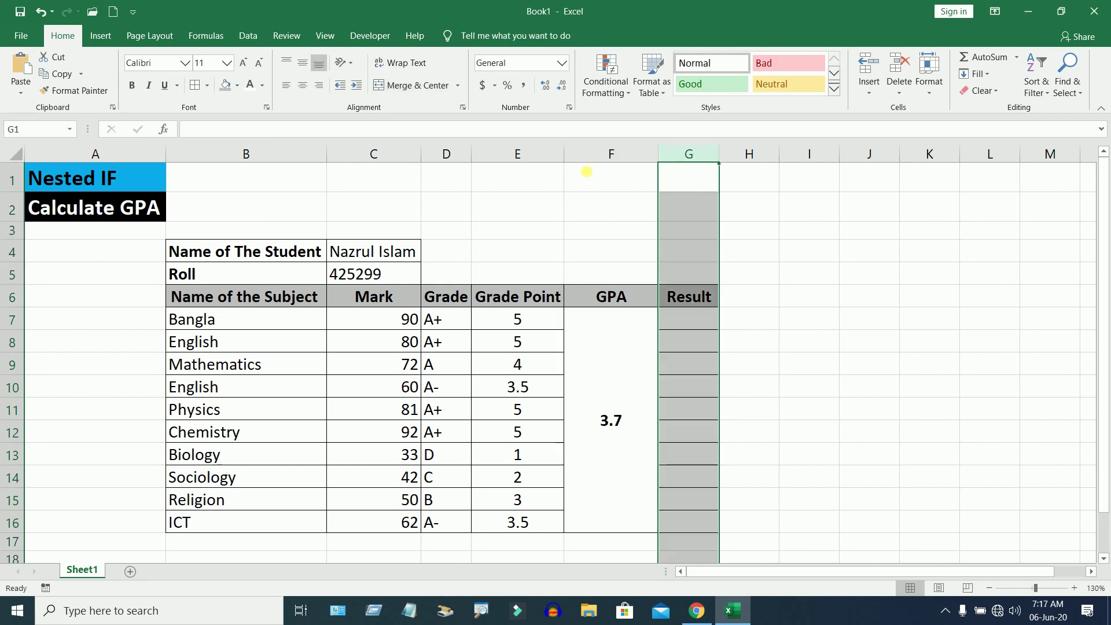
# - Check the Bangla to Religion marks, then select the Bangla Result cell G7
pyautogui.click(807, 307)
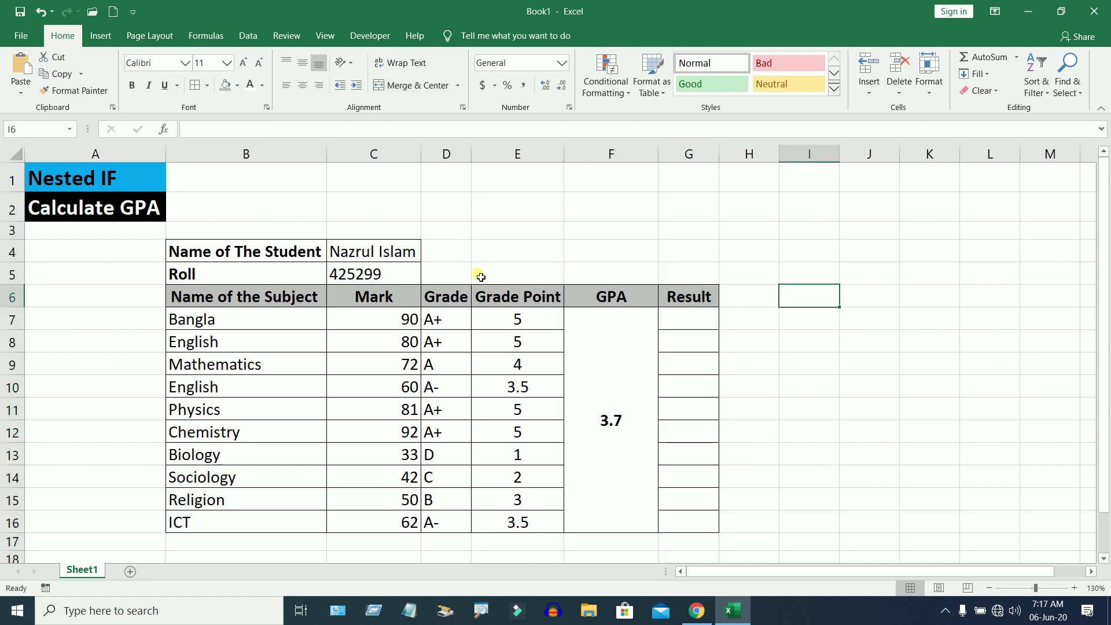
pyautogui.click(373, 153)
pyautogui.moveTo(405, 320); pyautogui.dragTo(407, 500)
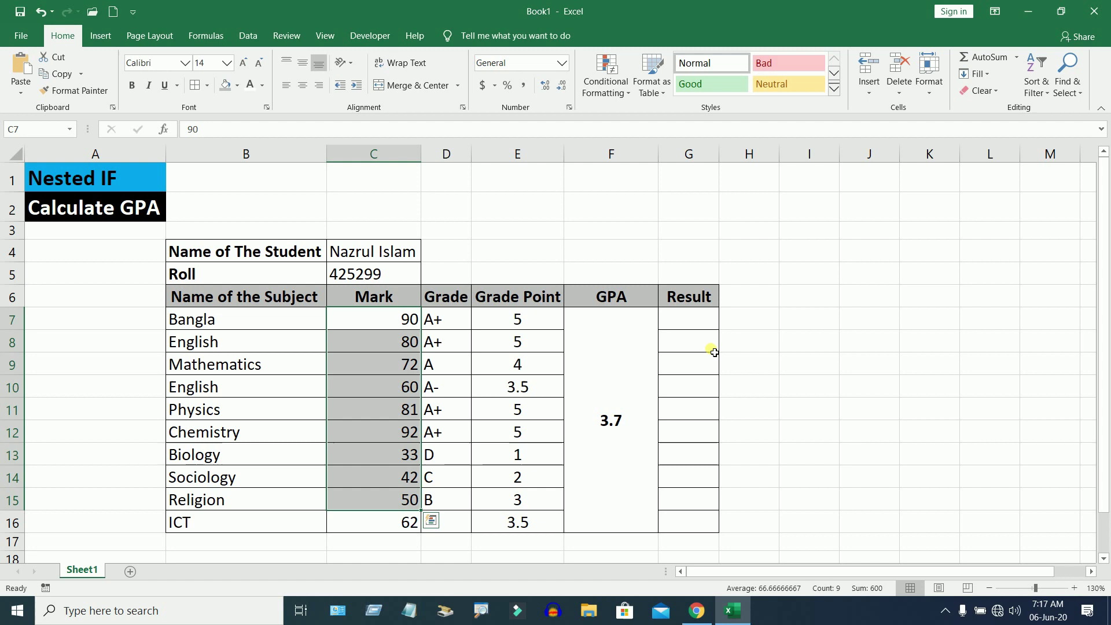
pyautogui.click(687, 156)
pyautogui.click(699, 319)
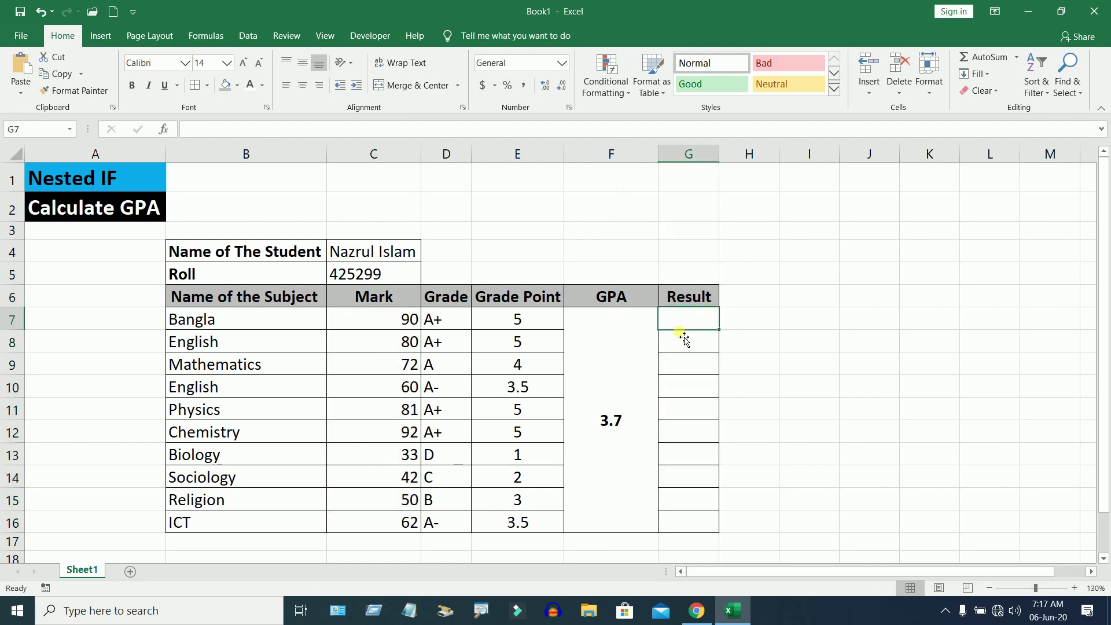
# - Enter =IF(C7>=33,"PASS","FAIL") in G7
pyautogui.write('=')
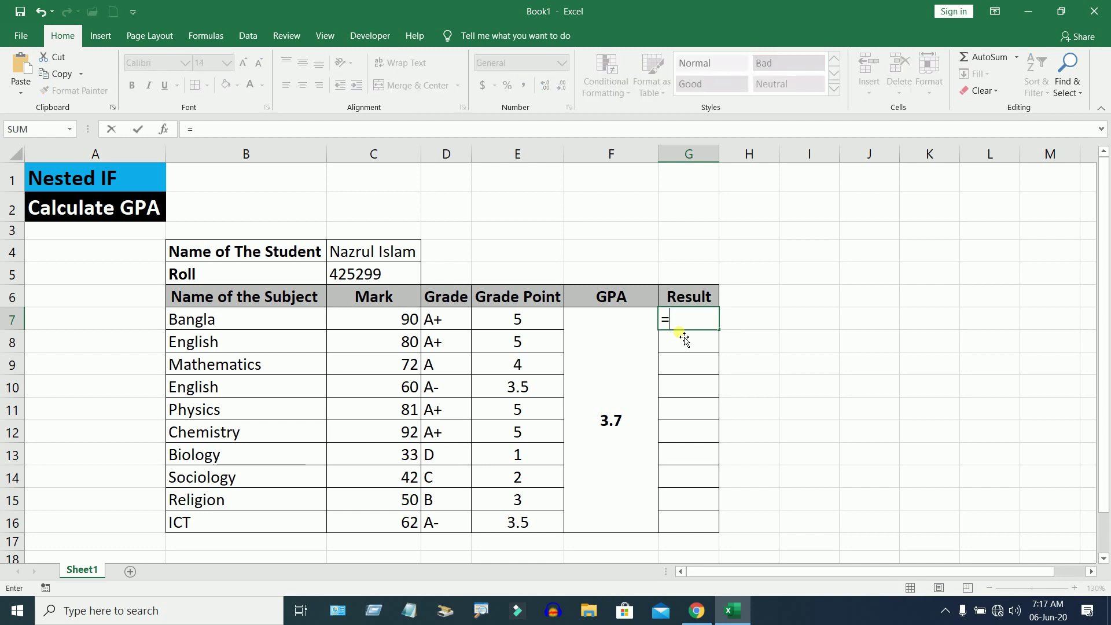
pyautogui.write('IF')
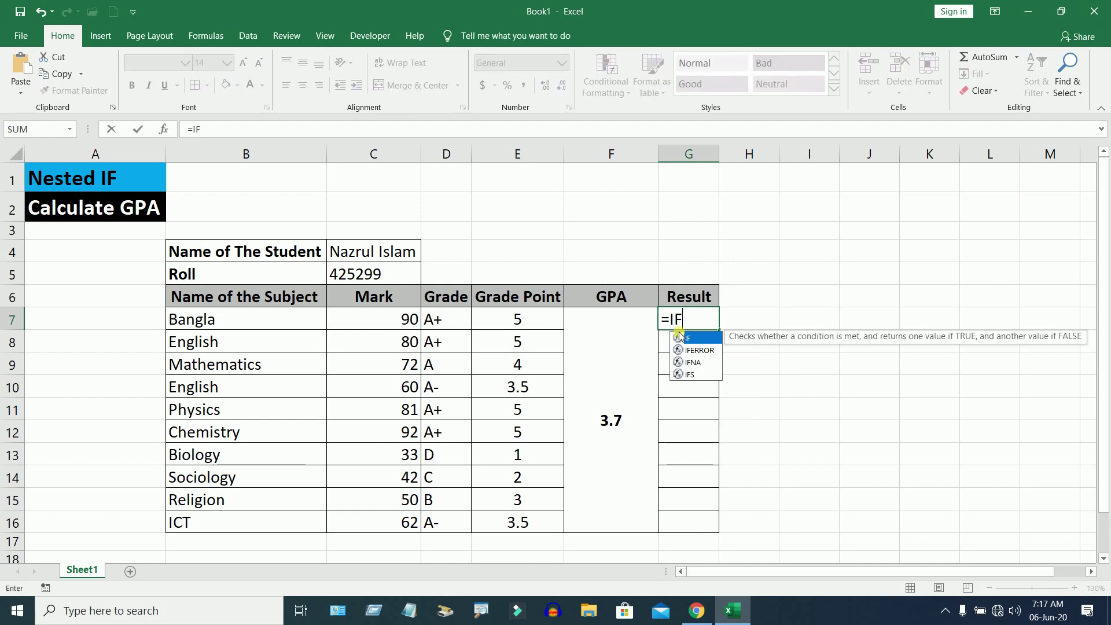
pyautogui.write('(')
pyautogui.click(391, 326)
pyautogui.write('>=33')
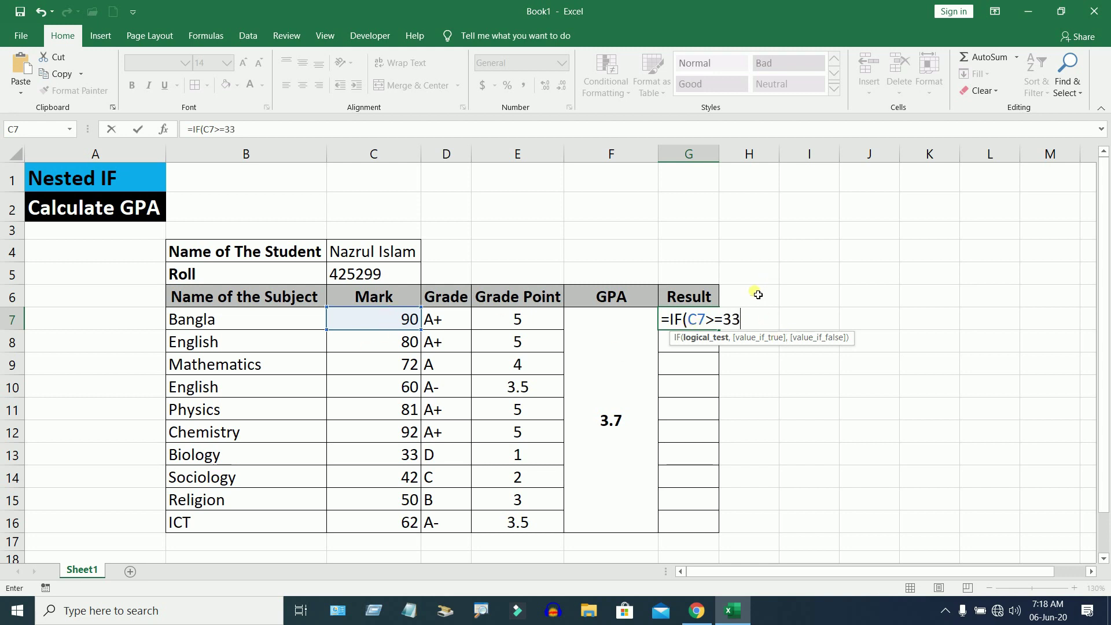
pyautogui.write(',')
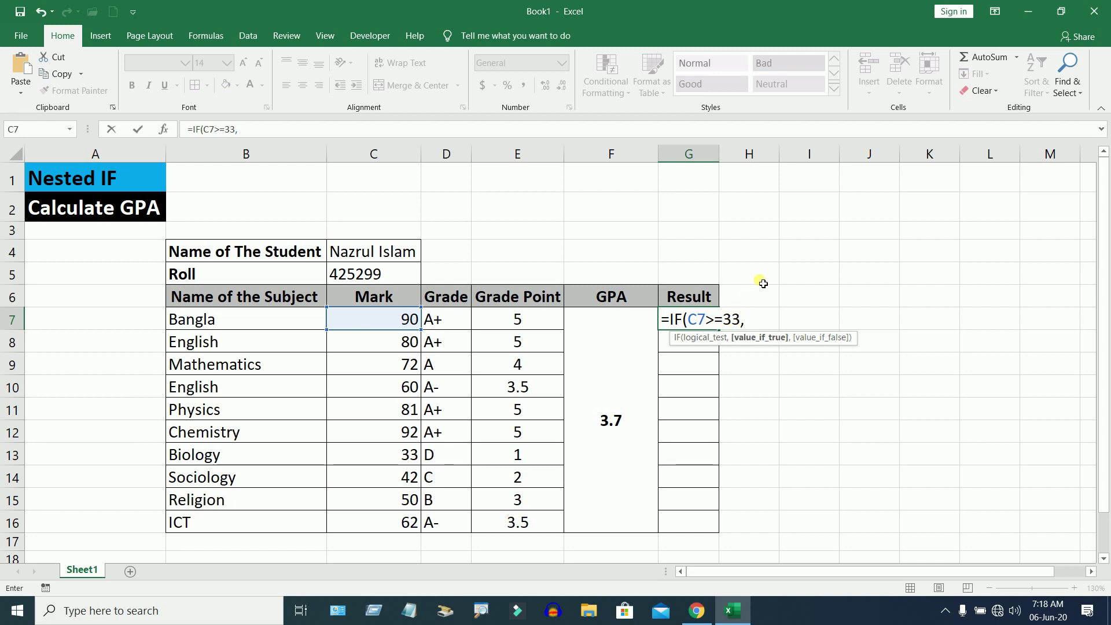
pyautogui.write('"PASS')
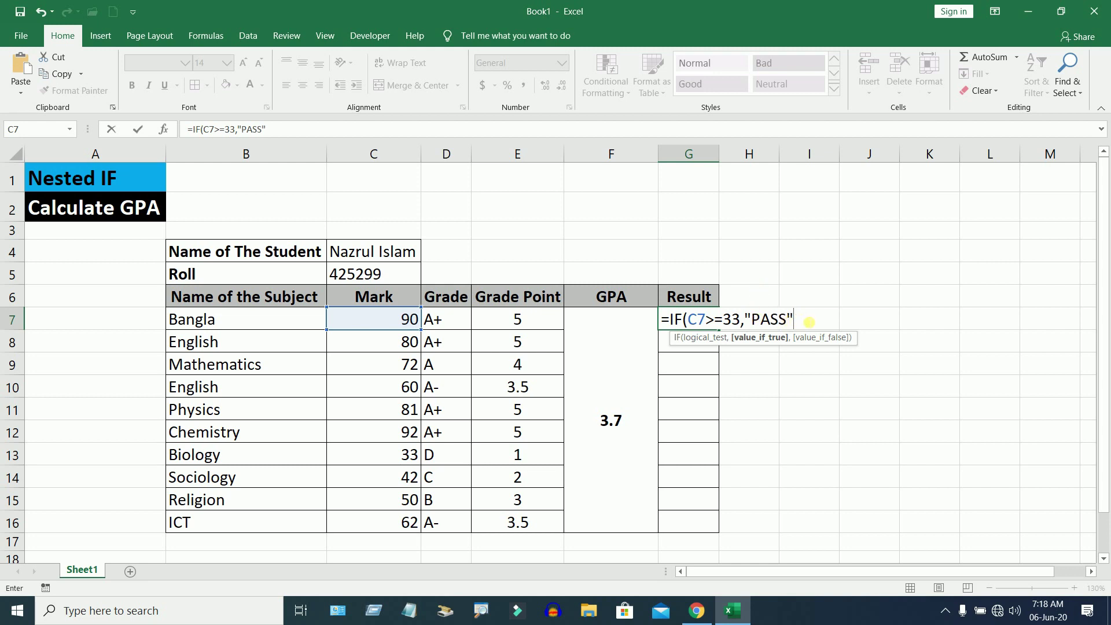
pyautogui.write('",')
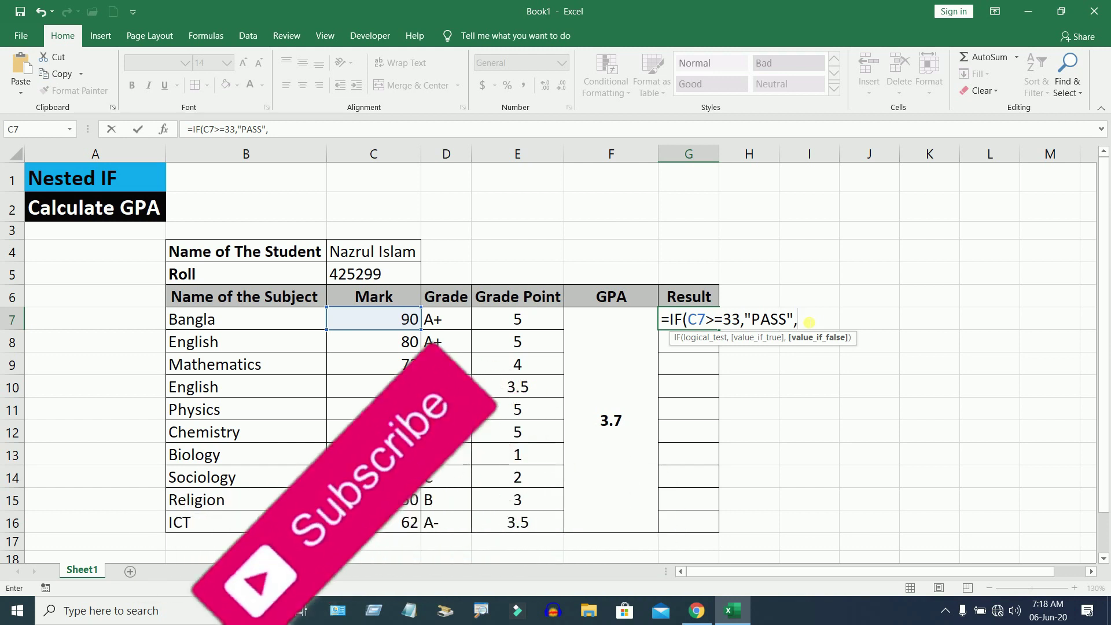
pyautogui.write('"')
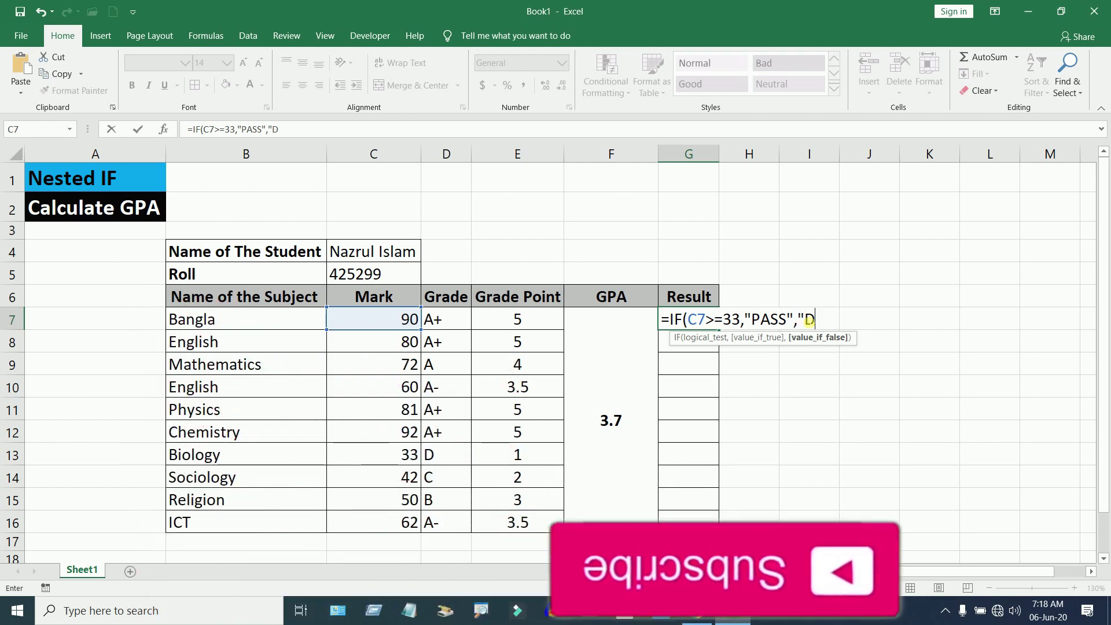
pyautogui.write('FAIL"')
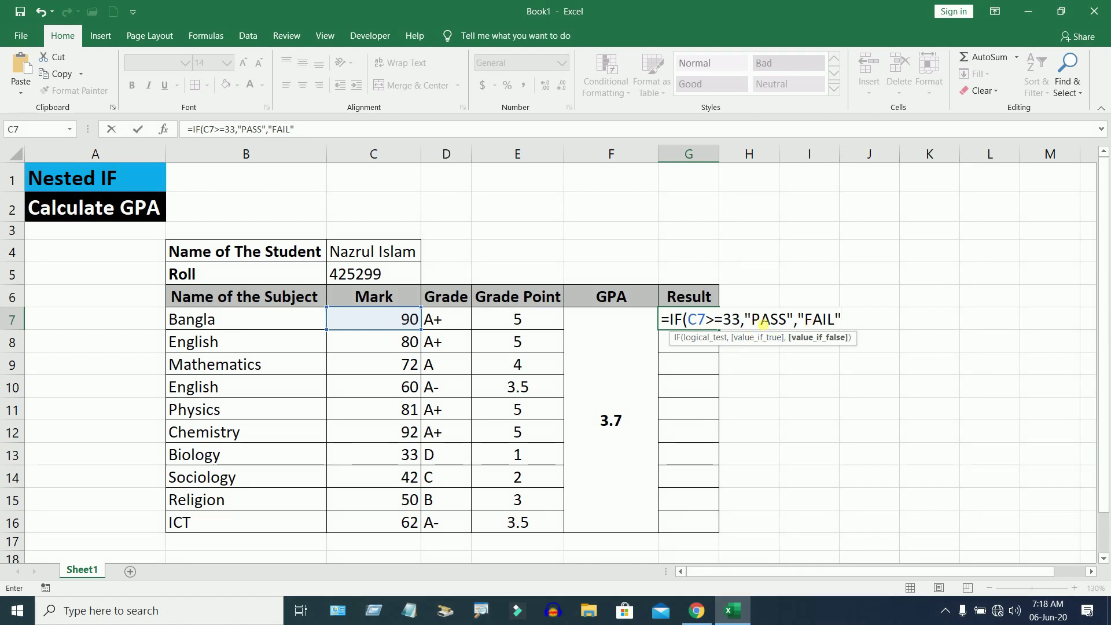
pyautogui.click(686, 325)
pyautogui.click(851, 320)
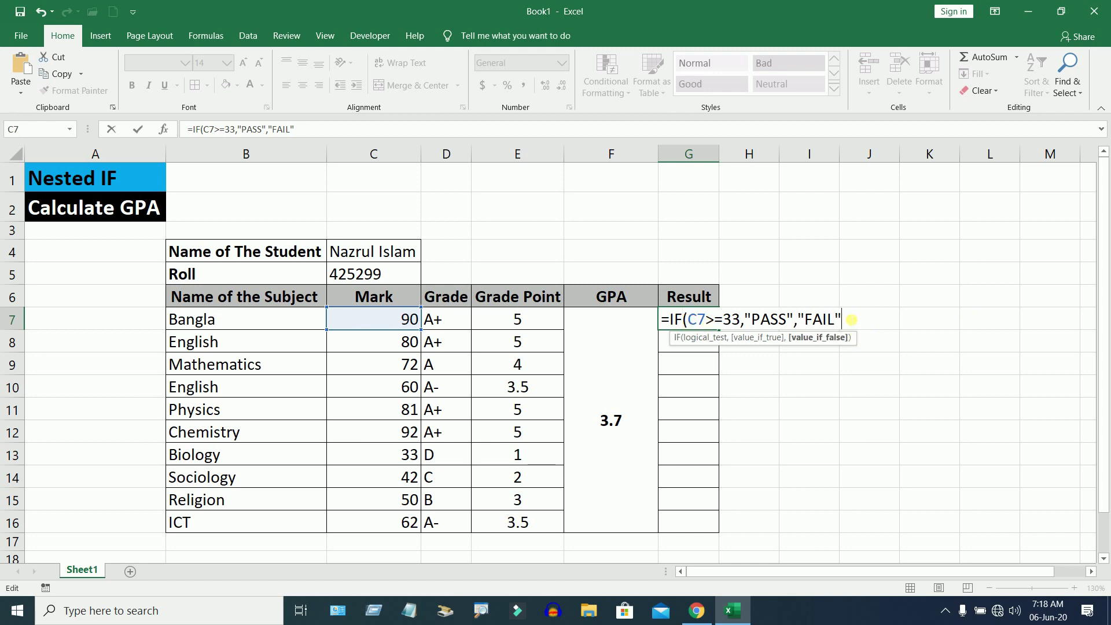
pyautogui.write(')')
pyautogui.press('Return')
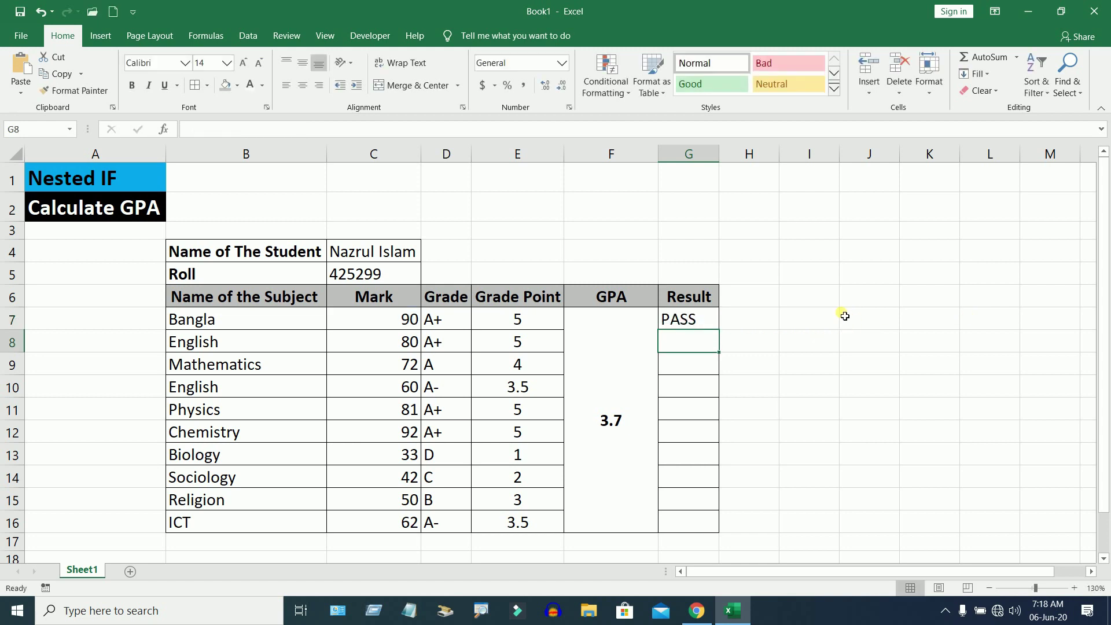
# - Fill the PASS/FAIL formula from G7 down to G16
pyautogui.click(704, 317)
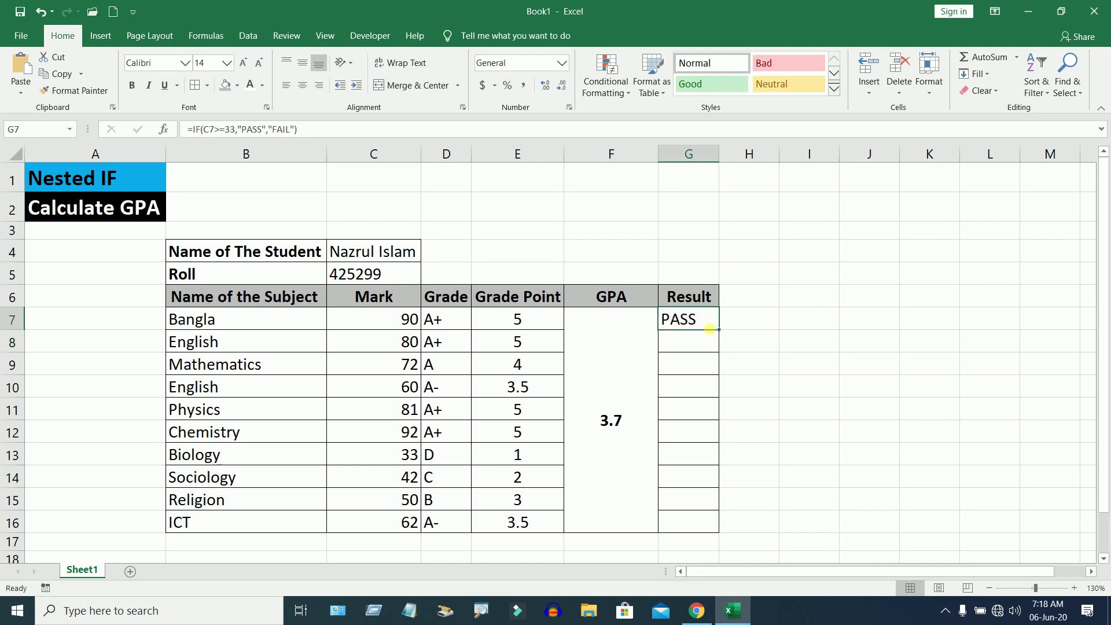
pyautogui.click(375, 315)
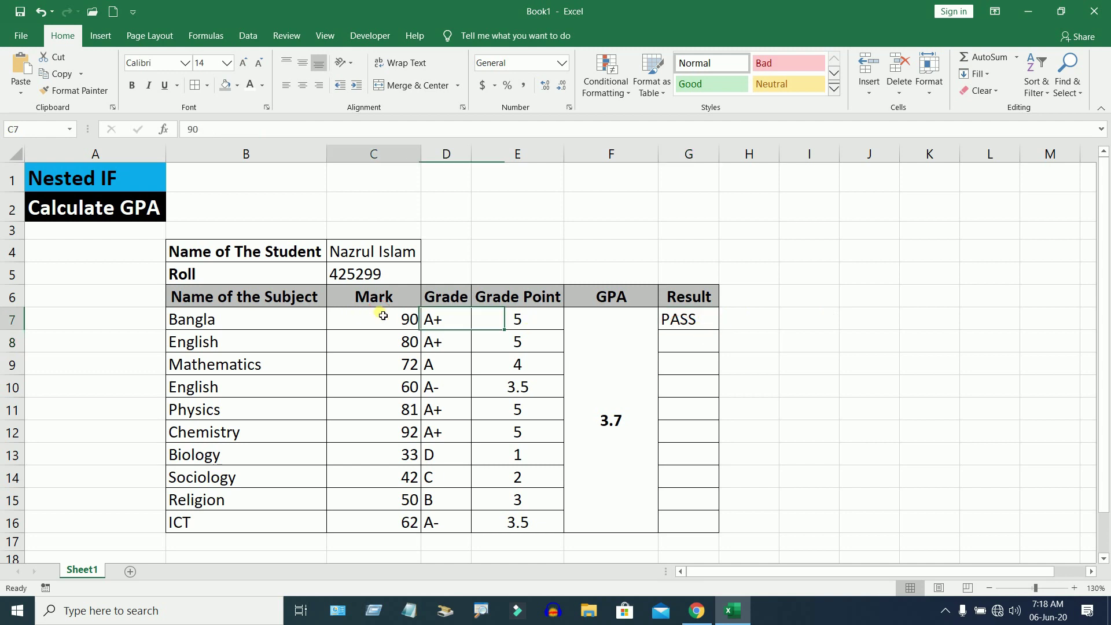
pyautogui.click(705, 326)
pyautogui.moveTo(718, 330); pyautogui.dragTo(718, 541)
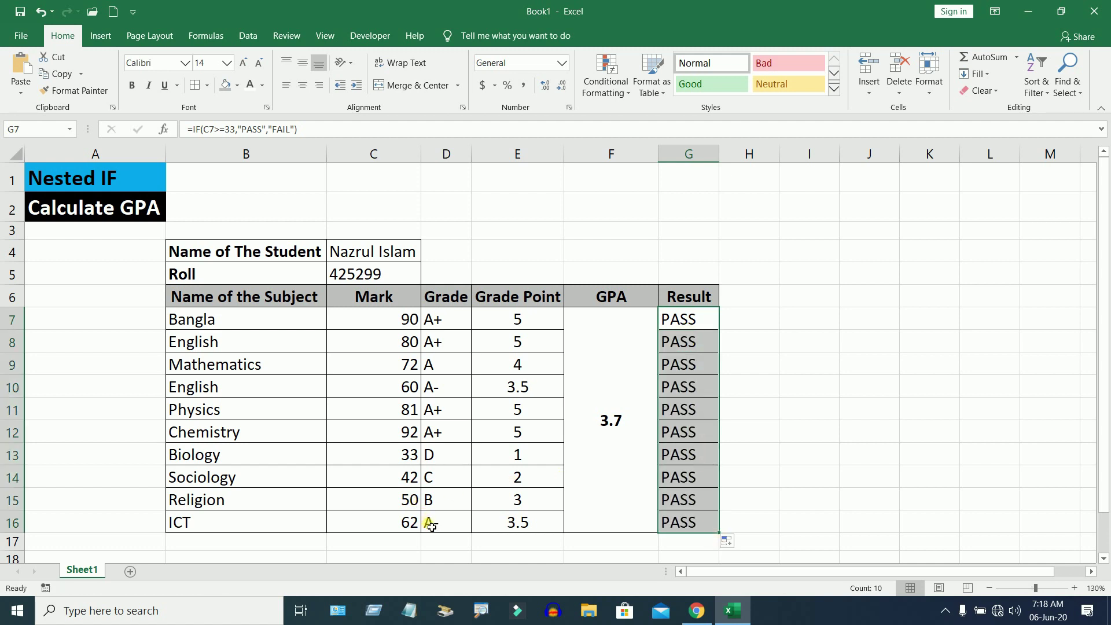
# - Change the ICT mark in C16 to 20 and check that its result becomes FAIL
pyautogui.click(393, 523)
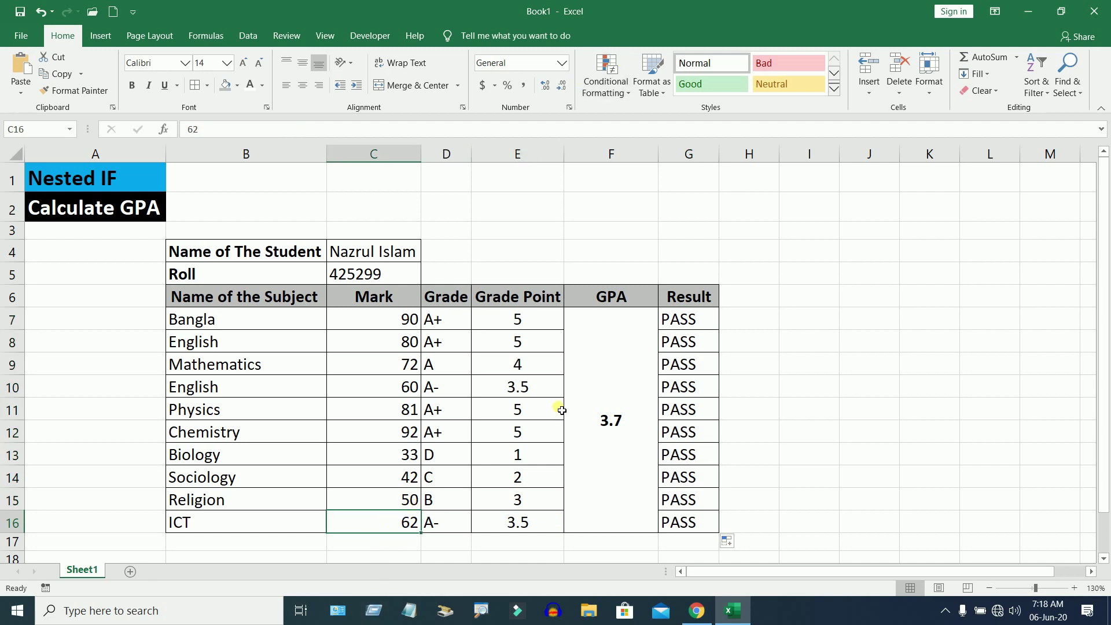
pyautogui.write('20')
pyautogui.press('Return')
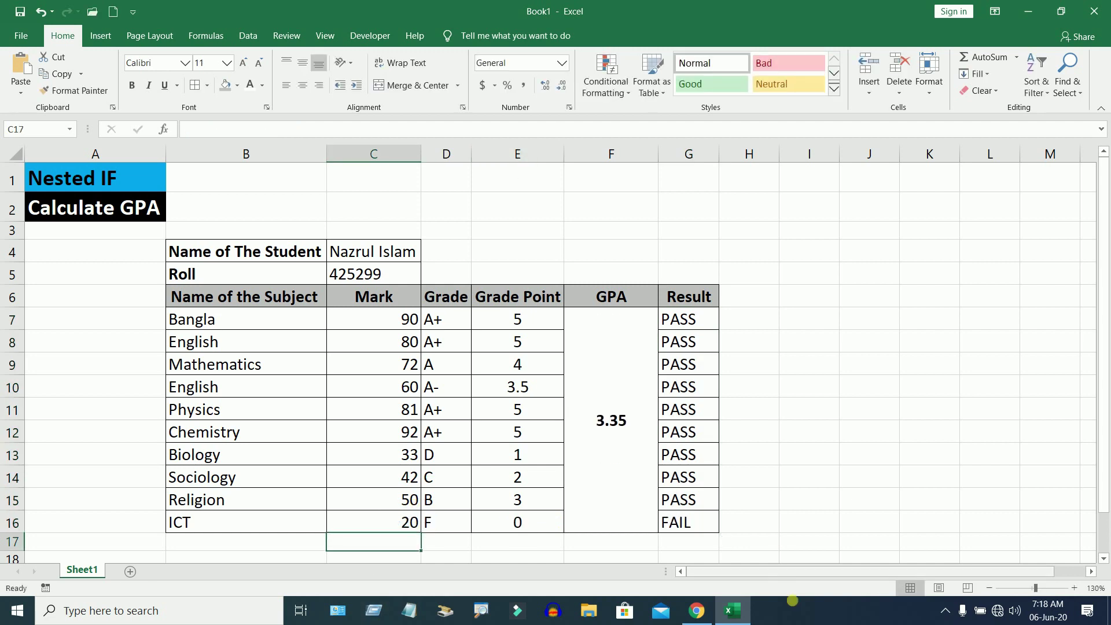
pyautogui.click(694, 524)
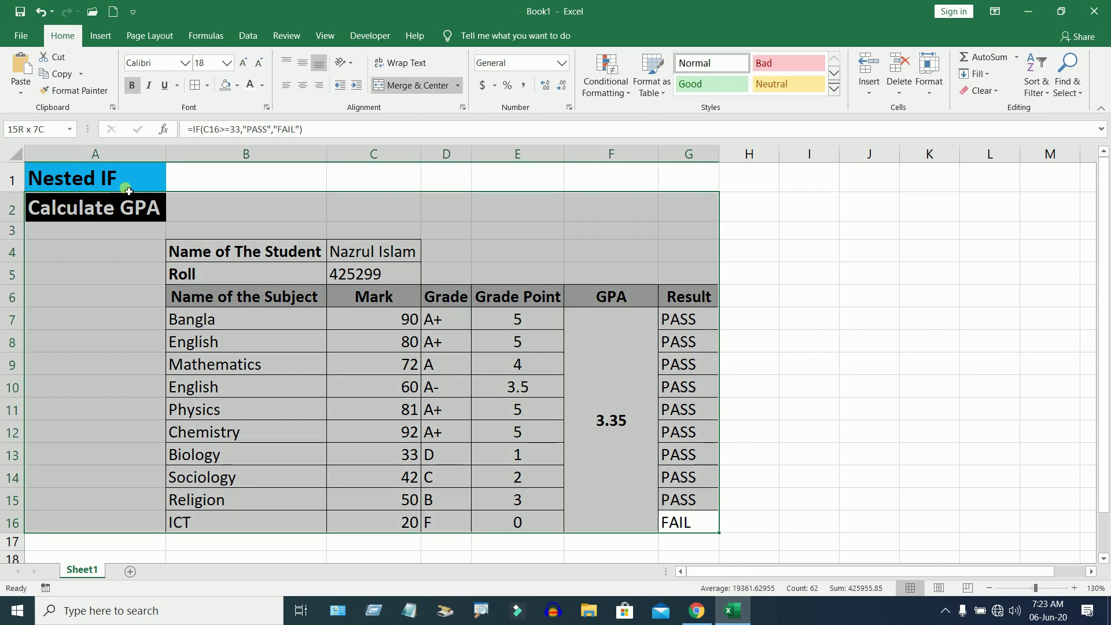
pyautogui.click(117, 179)
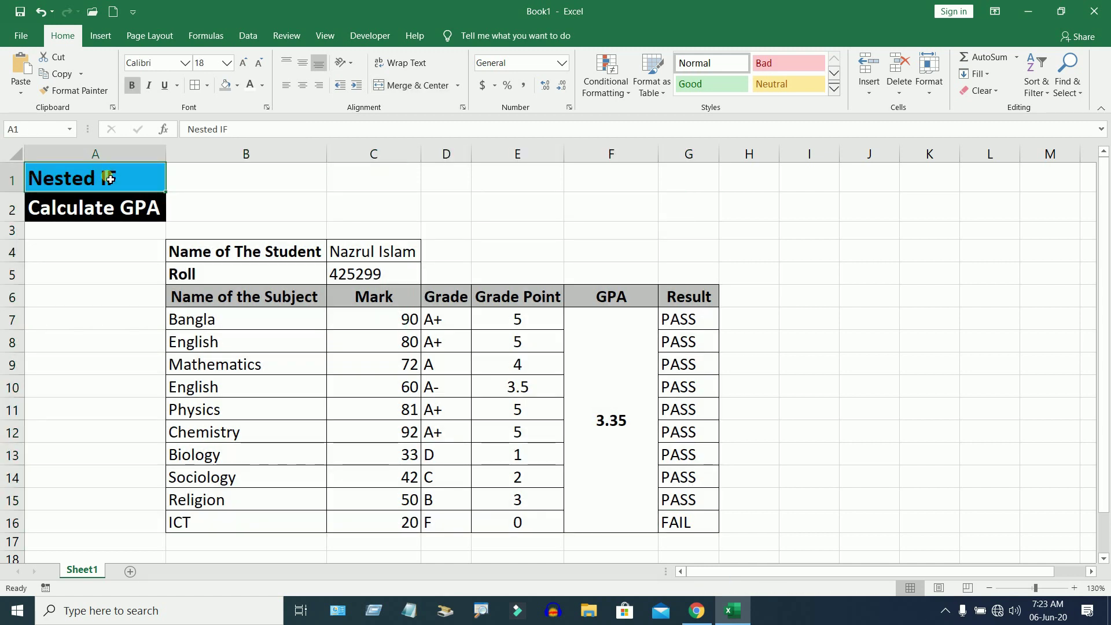
pyautogui.moveTo(110, 179); pyautogui.dragTo(695, 521)
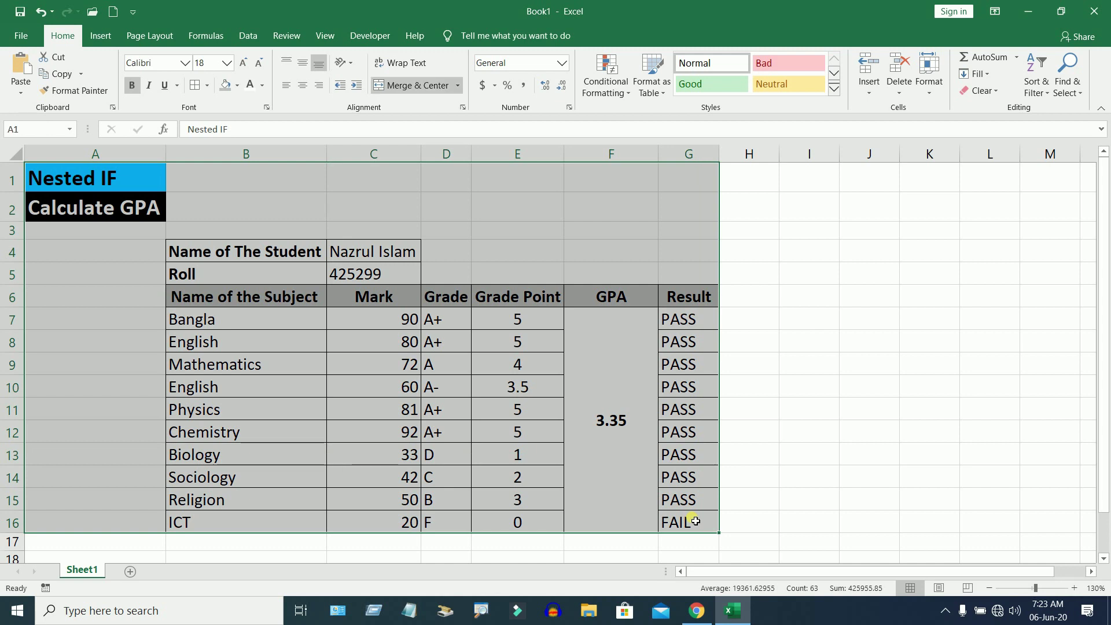
pyautogui.click(121, 183)
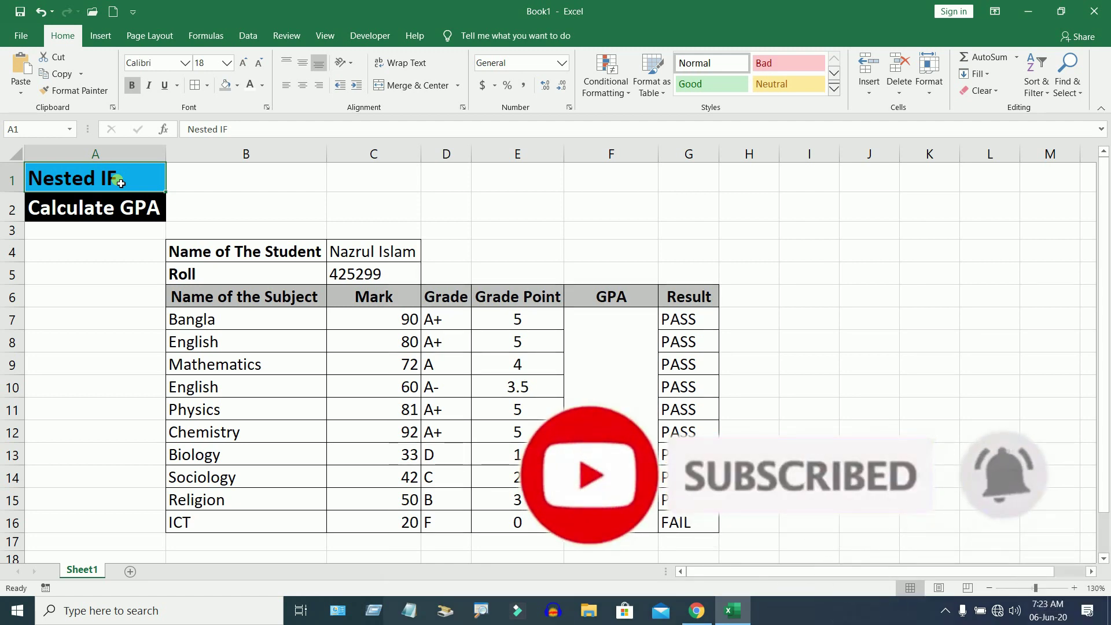
pyautogui.moveTo(123, 181); pyautogui.dragTo(154, 185)
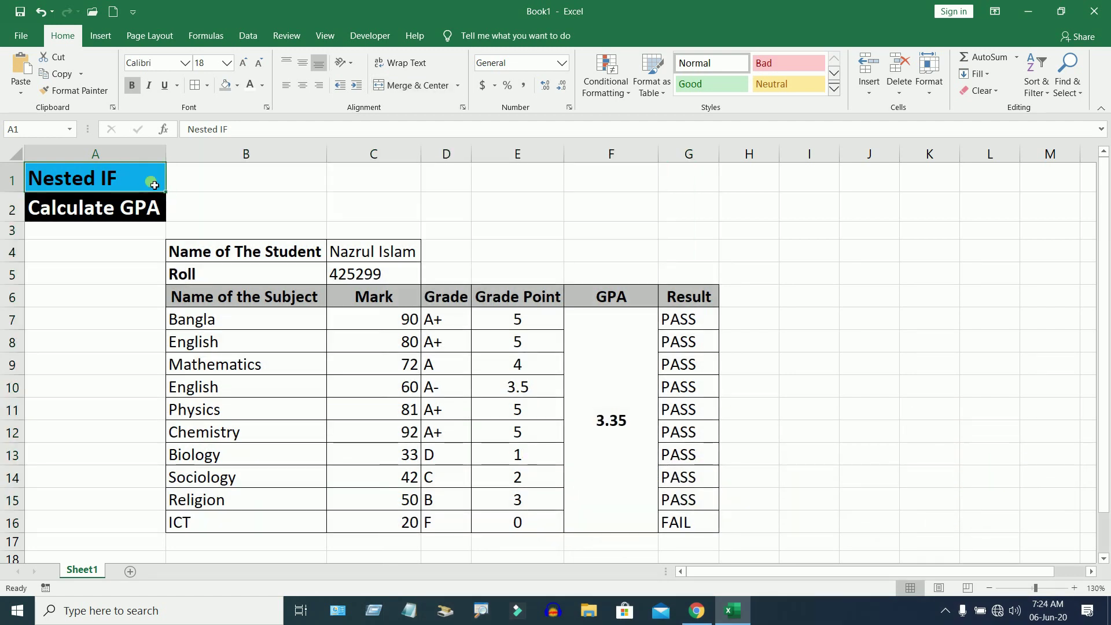